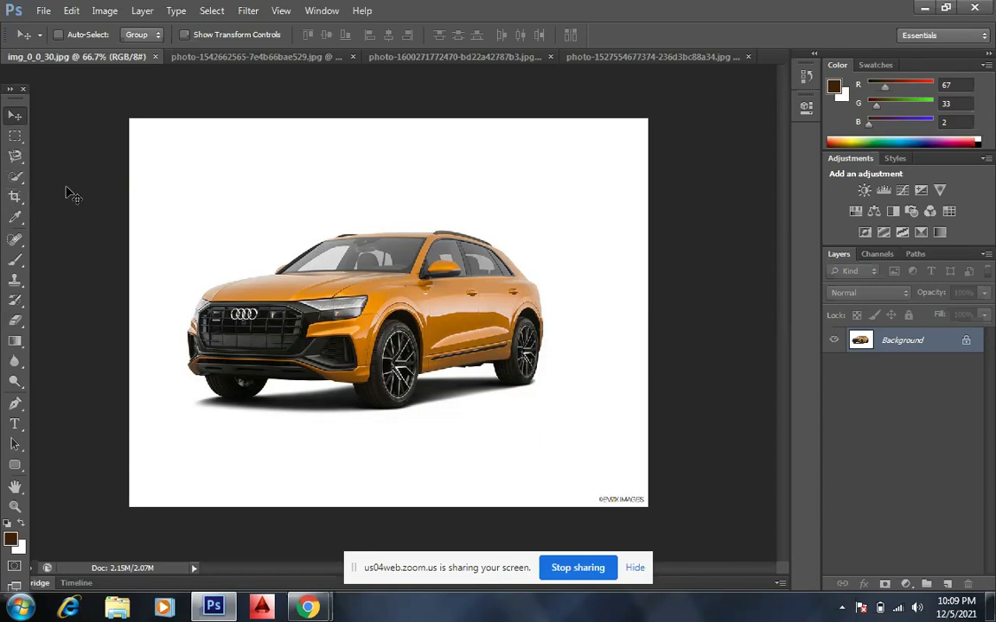
Crop the orange car photo closely around the vehicle using the Crop tool, and undo the crop.
left_click(14, 198)
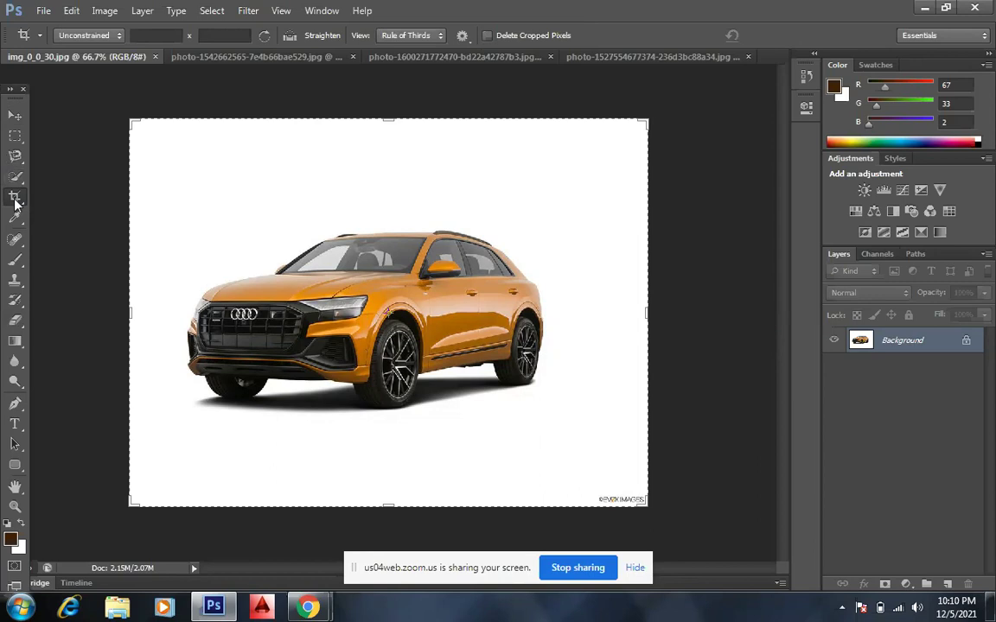
left_click(18, 123)
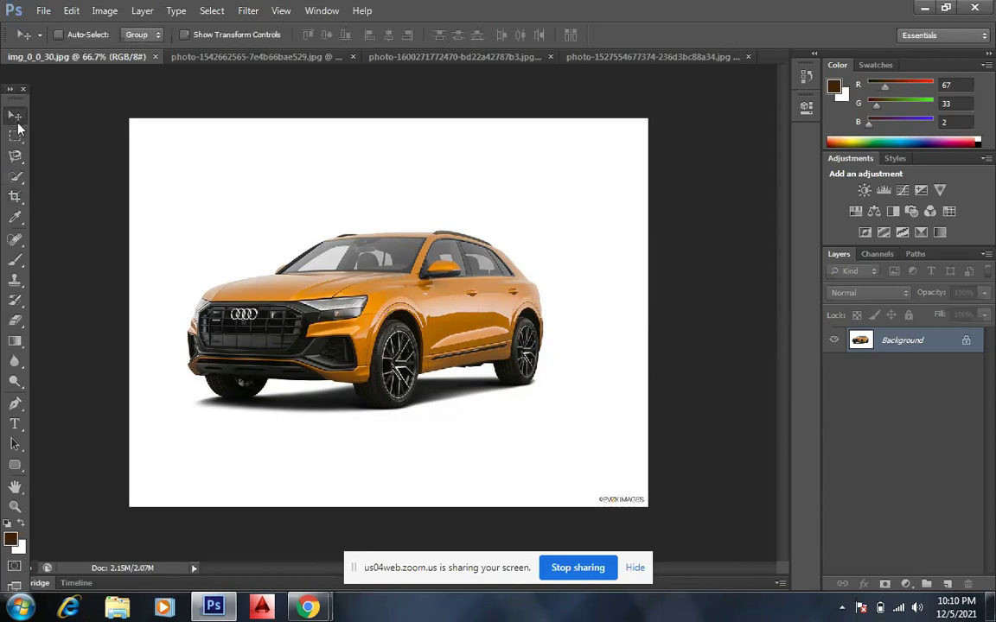
key("c")
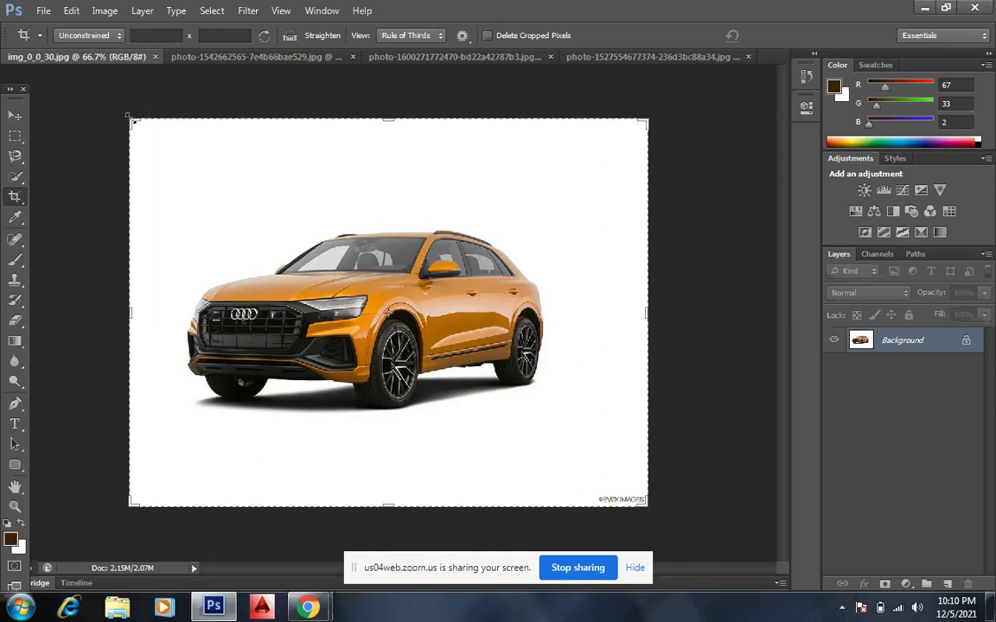
left_click_drag(131, 121, 154, 169)
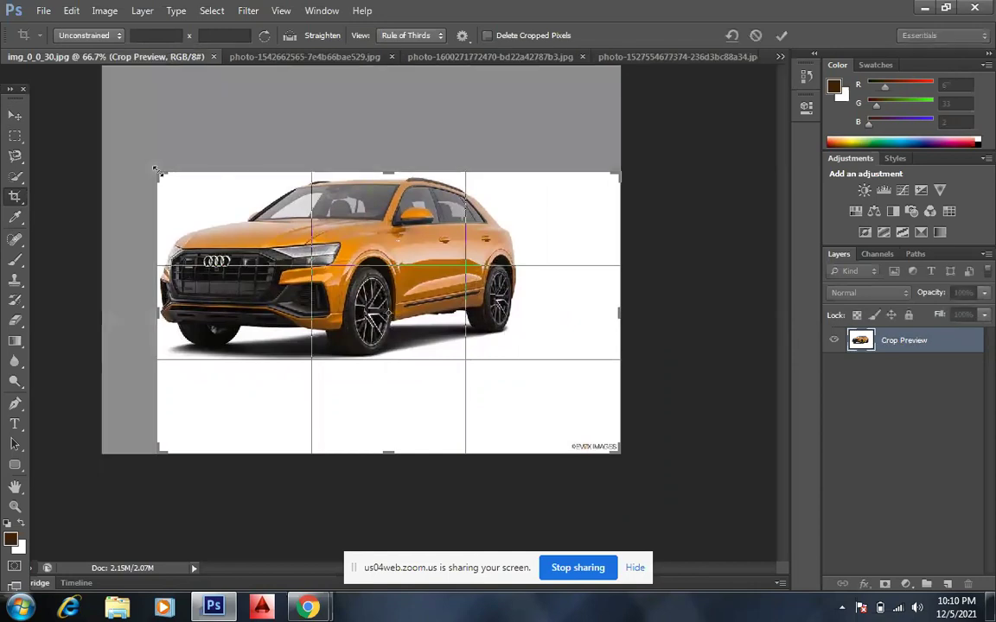
left_click_drag(616, 450, 570, 405)
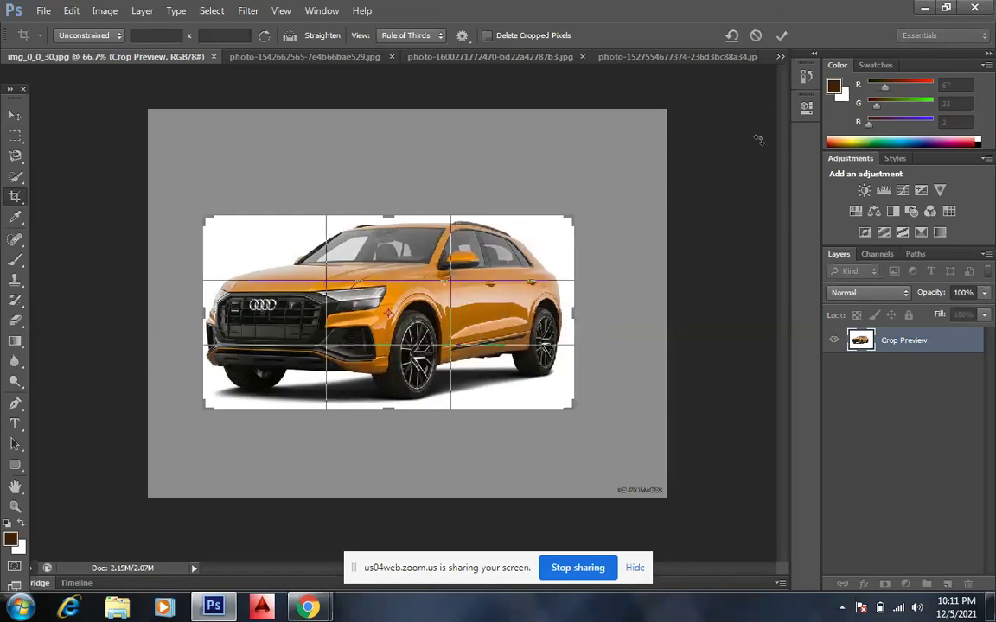
left_click(782, 37)
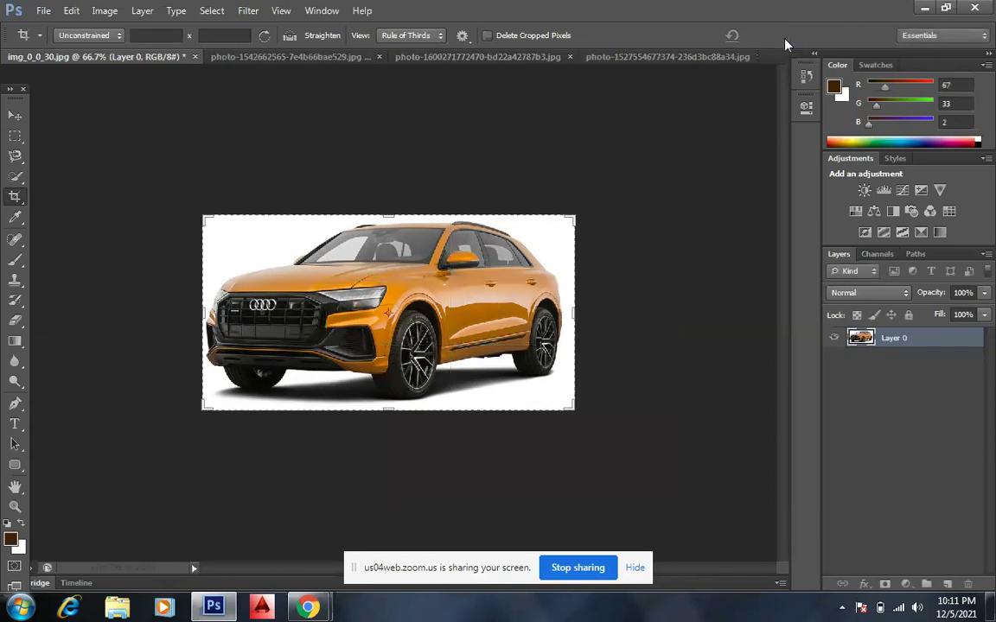
left_click(504, 321)
key("ctrl+z")
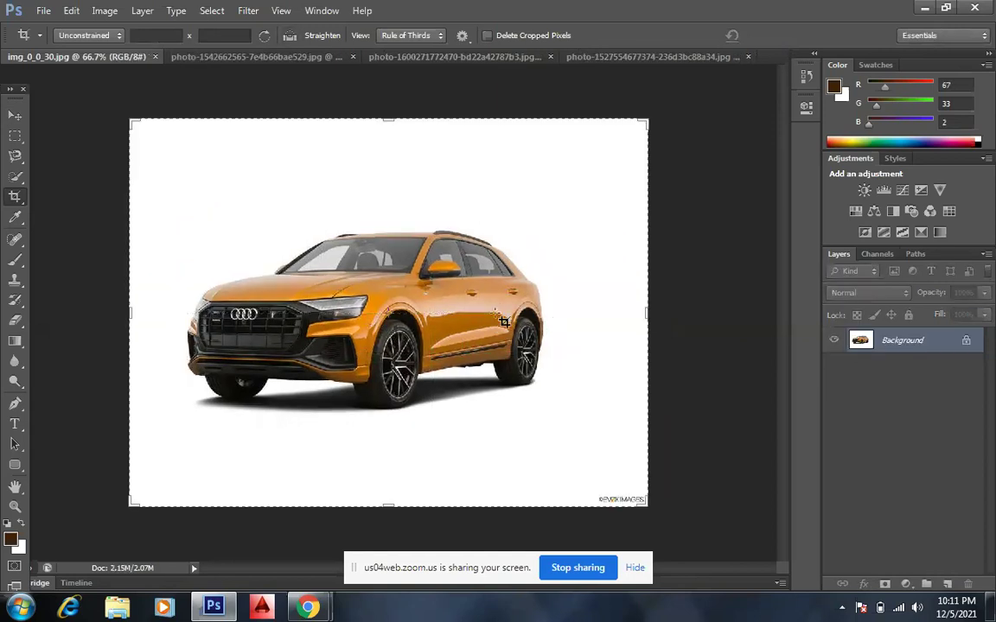
Crop the orange car photo closely around the vehicle, removing the empty white margins and the watermark.
left_click_drag(134, 122, 155, 173)
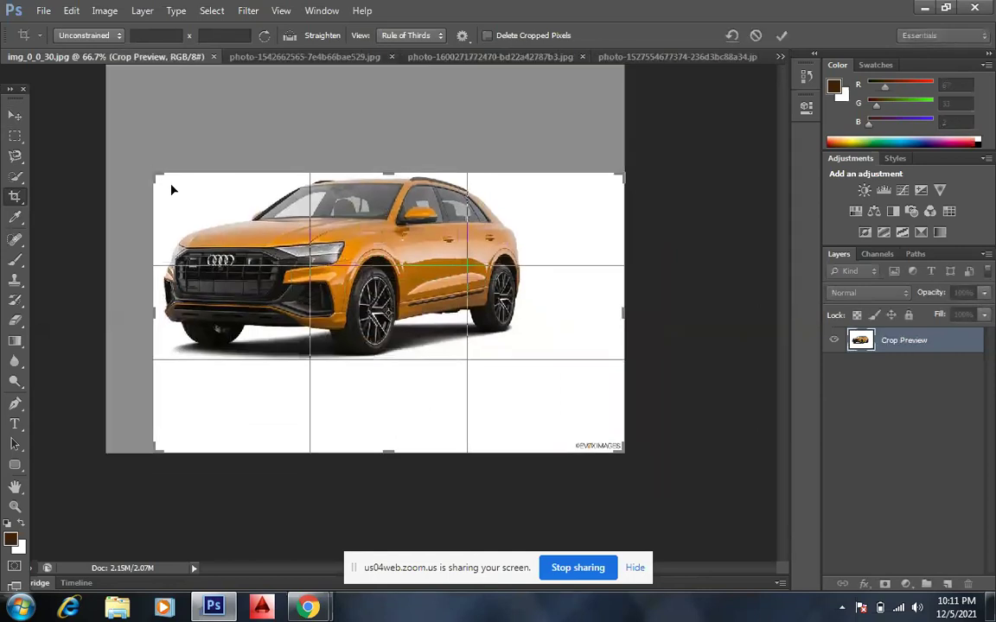
left_click_drag(621, 456, 570, 419)
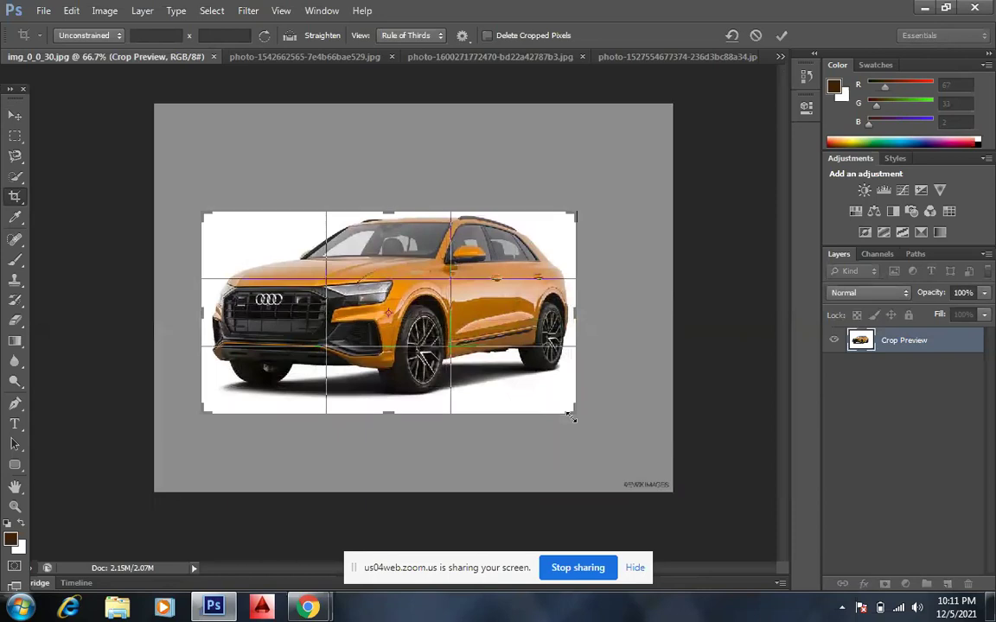
key("Return")
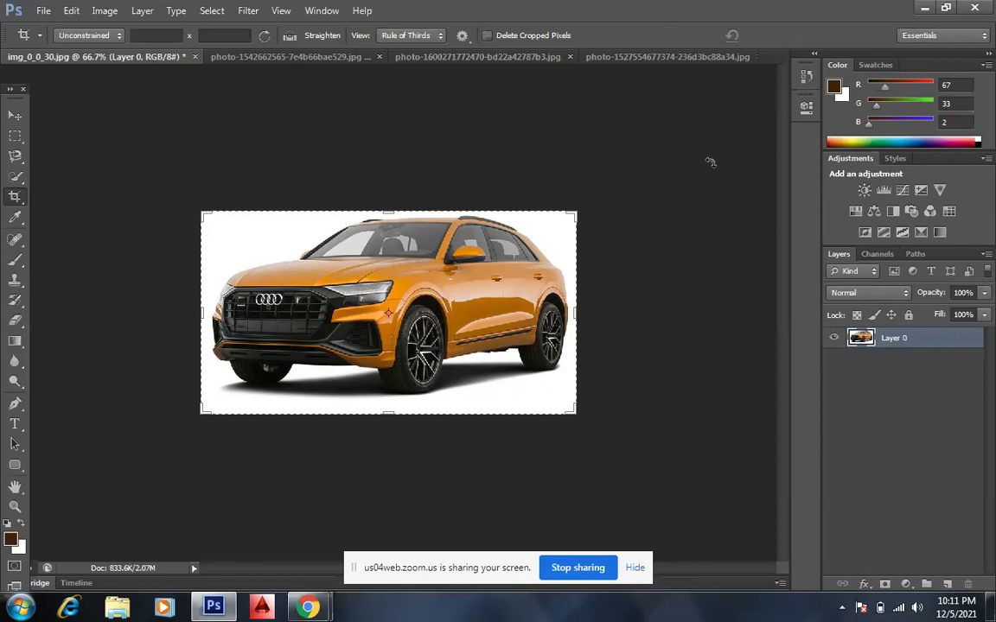
Place the mountain landscape photo from the desktop into the open mountain document, and delete the placed layer.
left_click(925, 10)
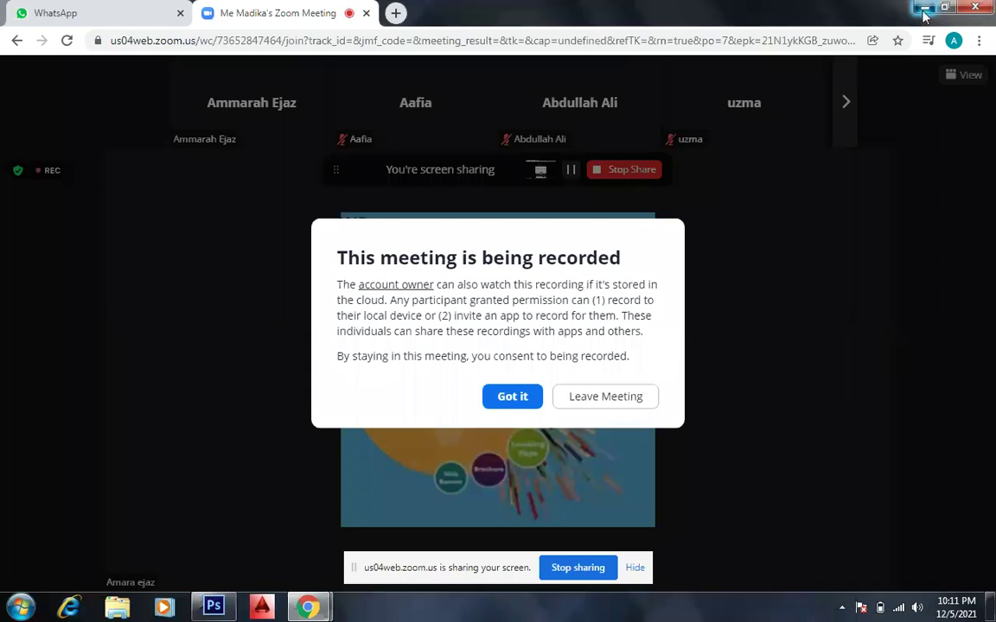
left_click(923, 10)
left_click_drag(202, 194, 259, 76)
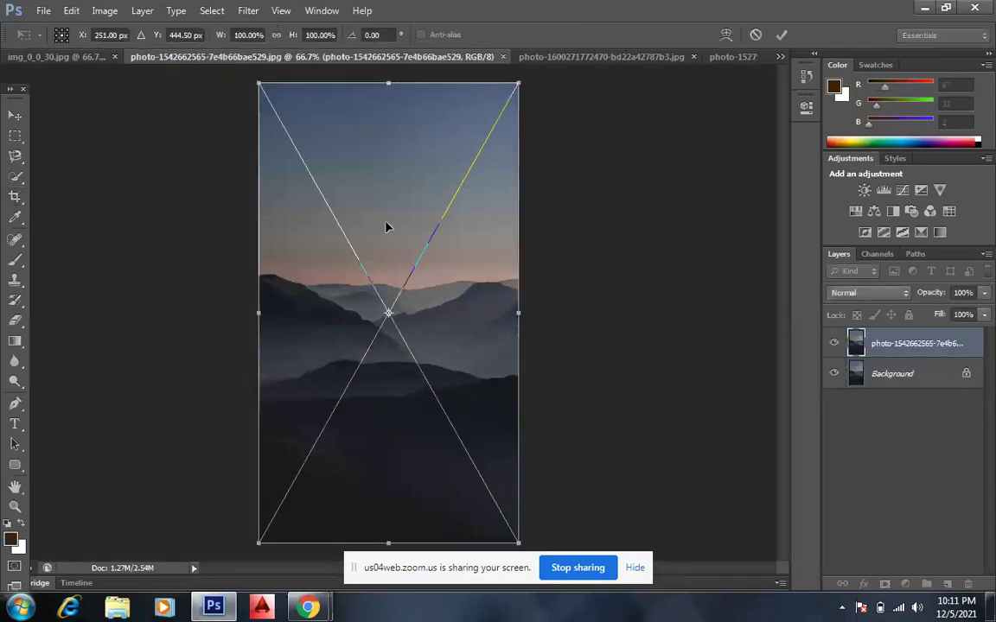
key("Return")
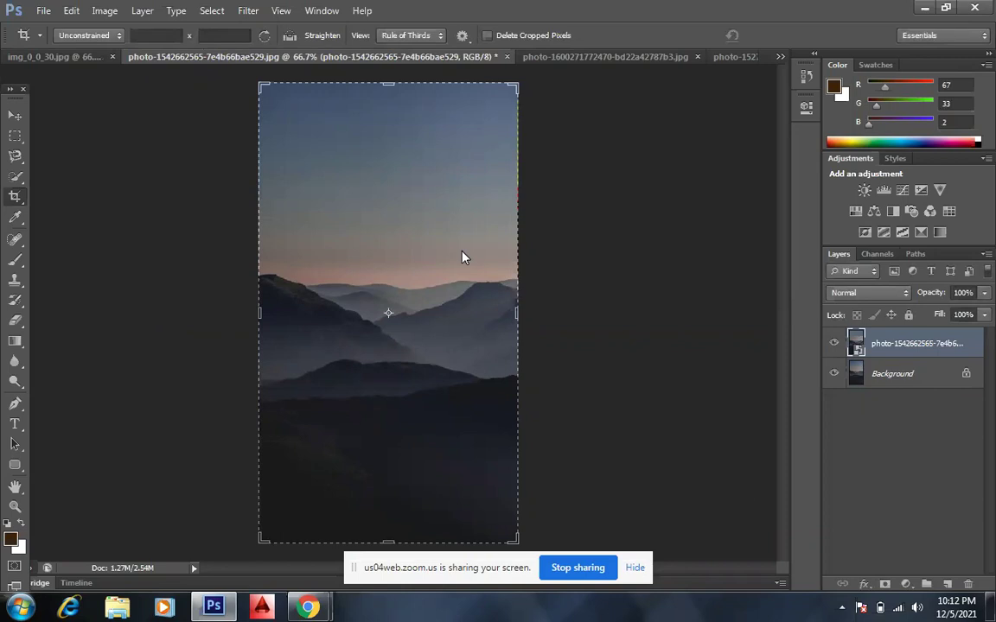
left_click(836, 345)
left_click_drag(916, 342, 967, 584)
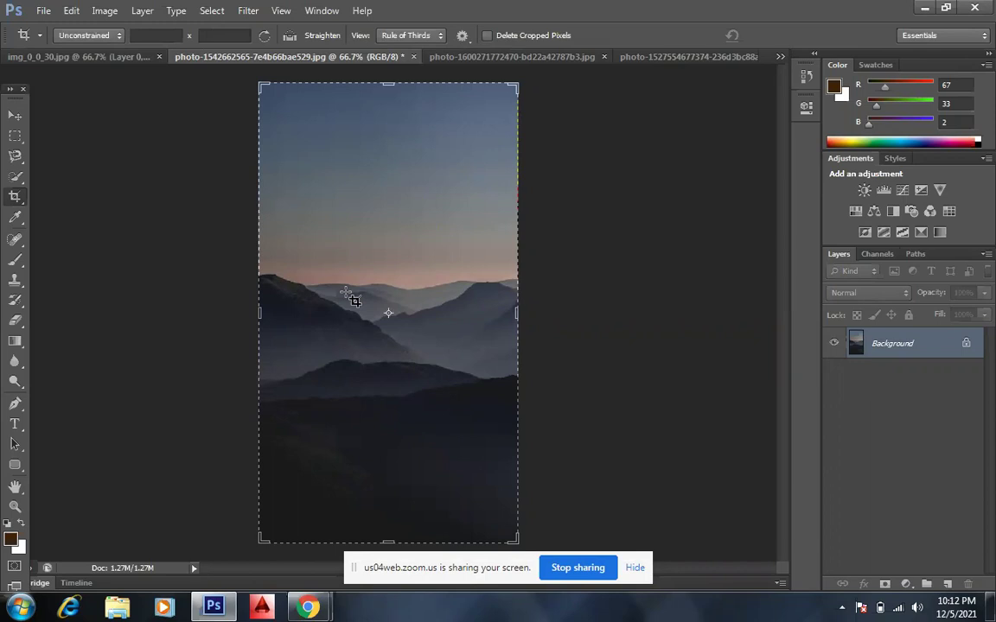
Try to crop the mountain landscape by drawing a new crop area from the ridge's left edge, and undo the applied crop.
left_click(16, 197)
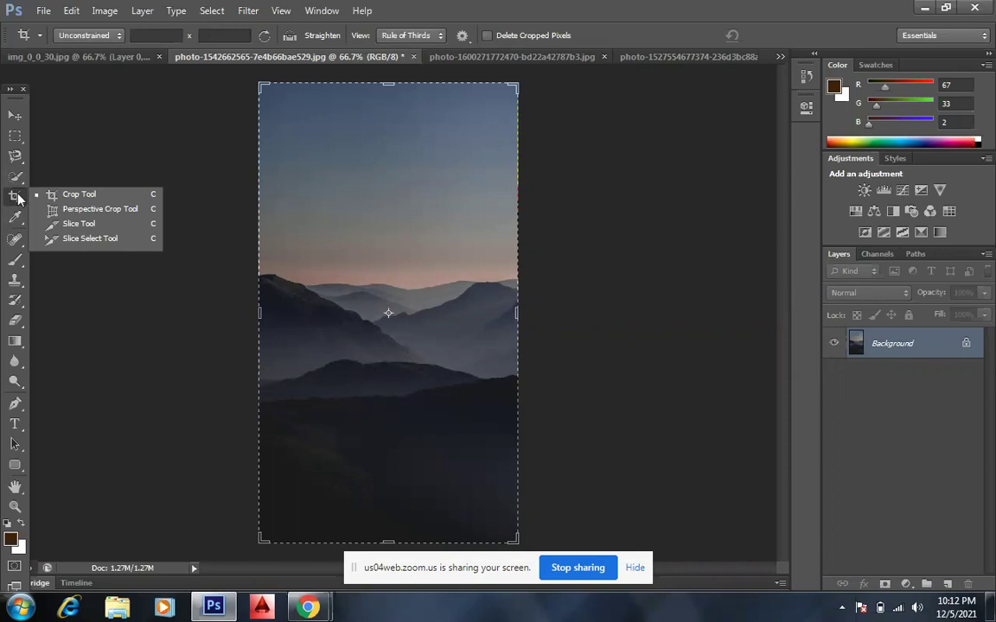
left_click(17, 197)
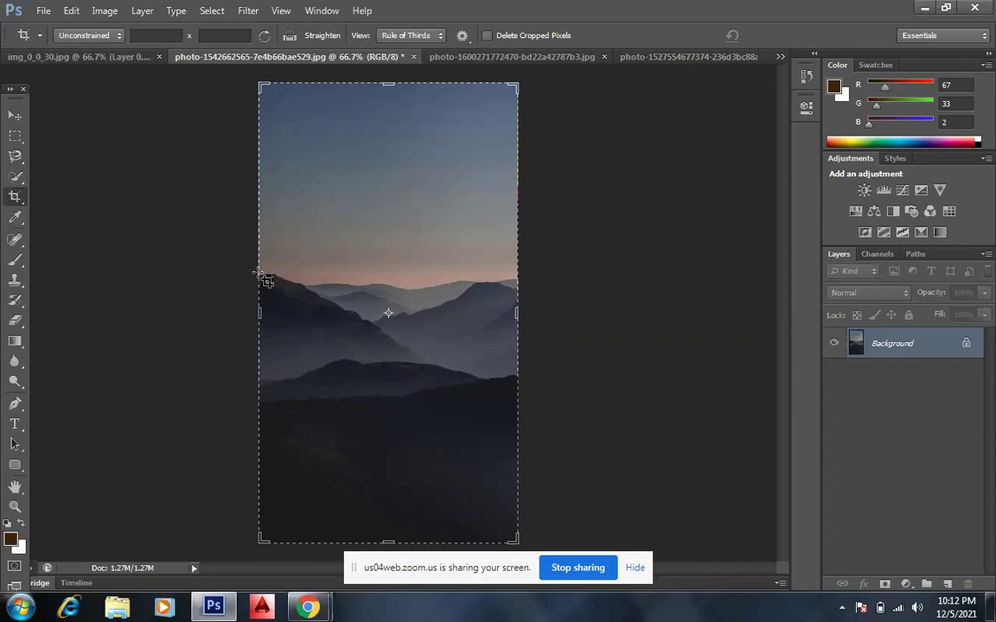
left_click_drag(267, 280, 292, 267)
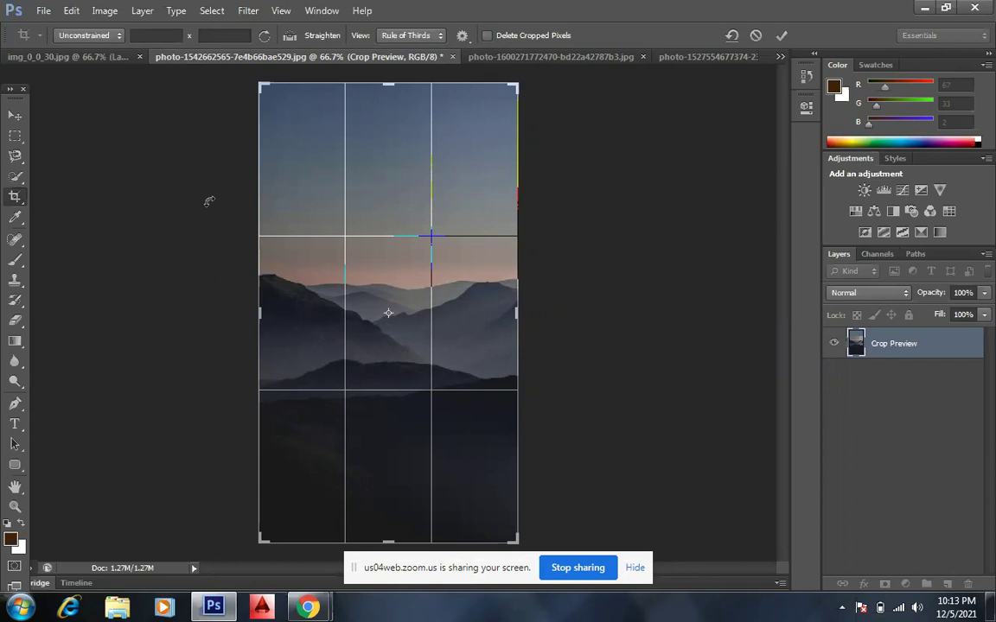
right_click(16, 197)
left_click(57, 196)
mouse_move(238, 250)
left_mouse_down()
mouse_move(392, 250)
mouse_move(432, 273)
left_mouse_up()
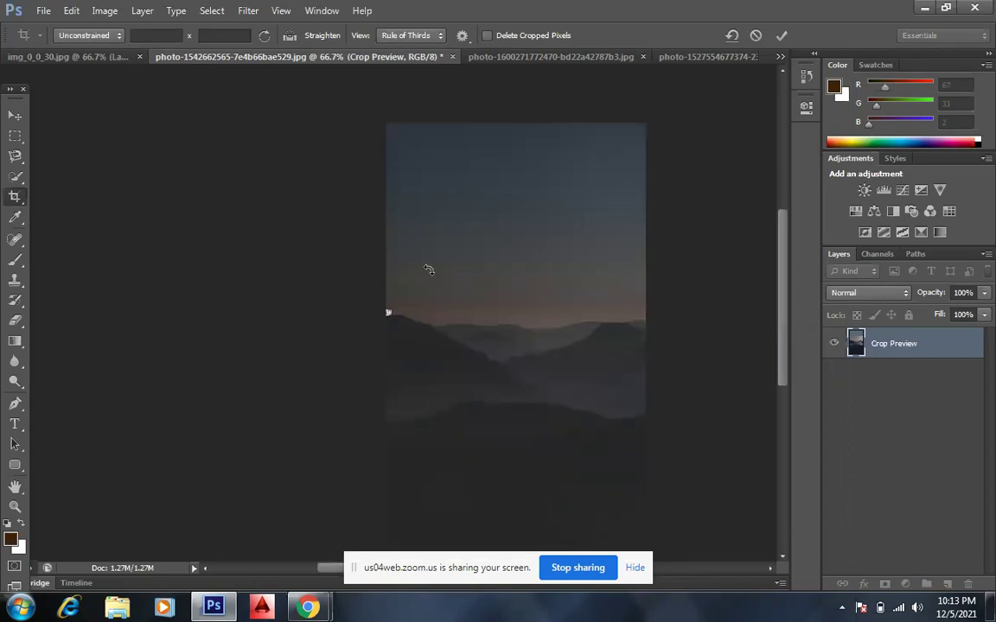
left_click(779, 37)
key("z")
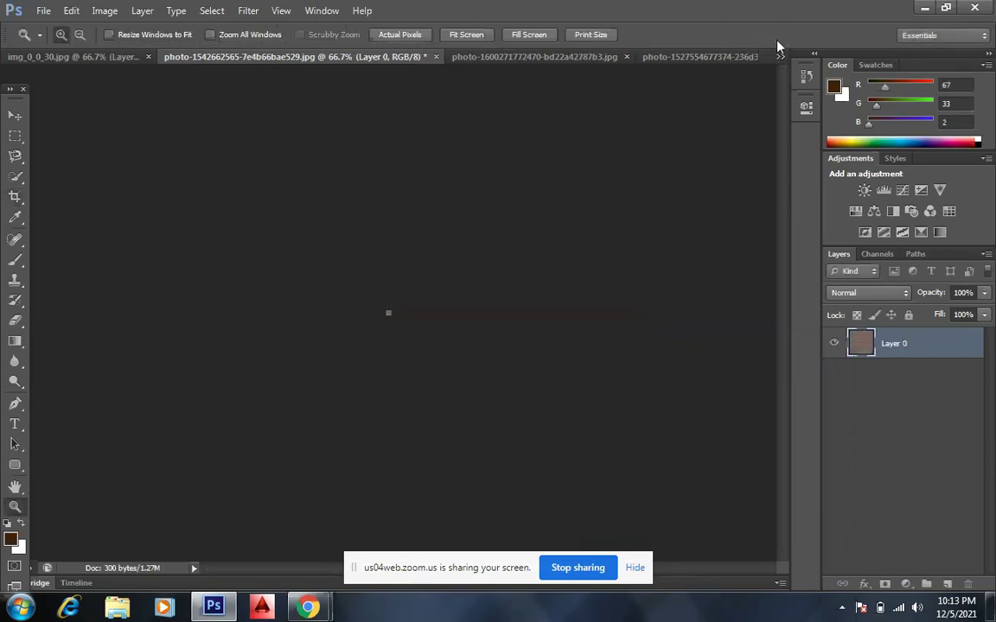
key("ctrl+z")
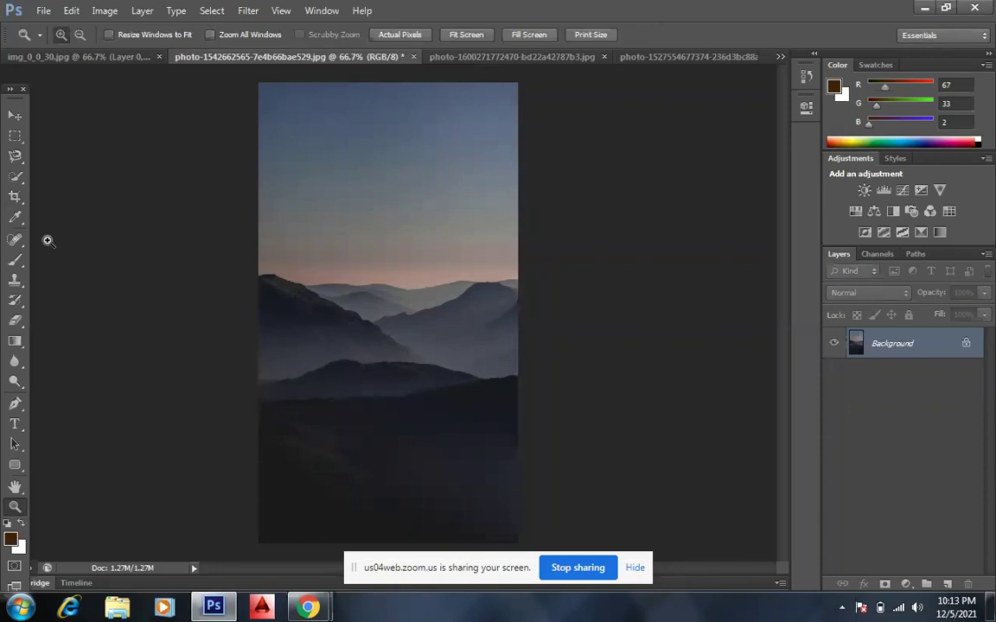
Crop the upper sky off the mountain landscape, keeping a narrow band of it above the ridges.
left_click(14, 197)
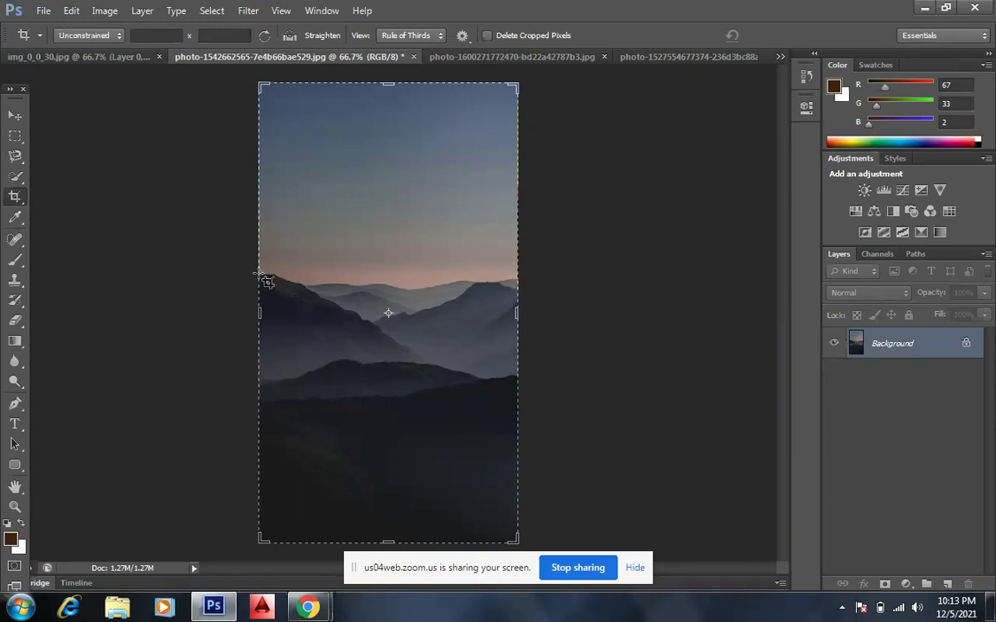
mouse_move(267, 281)
left_mouse_down()
mouse_move(274, 282)
mouse_move(252, 280)
mouse_move(310, 281)
mouse_move(272, 268)
left_mouse_up()
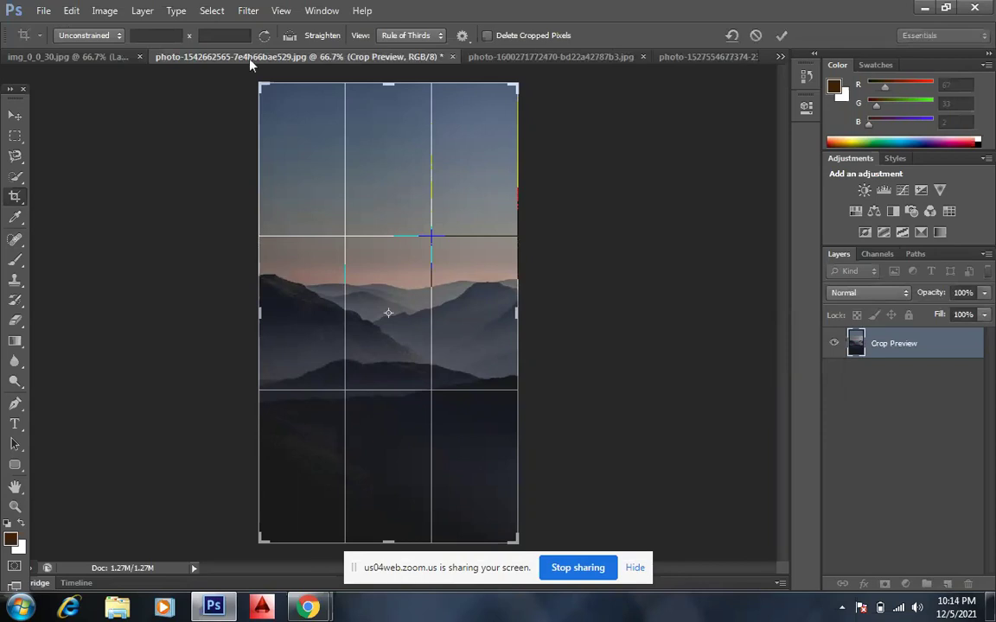
left_click_drag(260, 85, 261, 164)
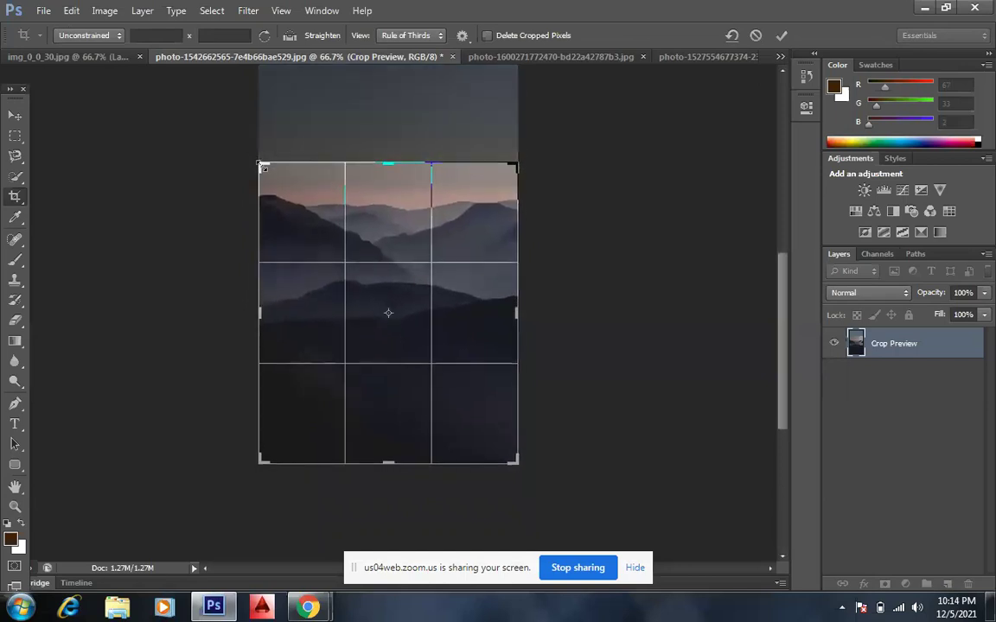
key("Return")
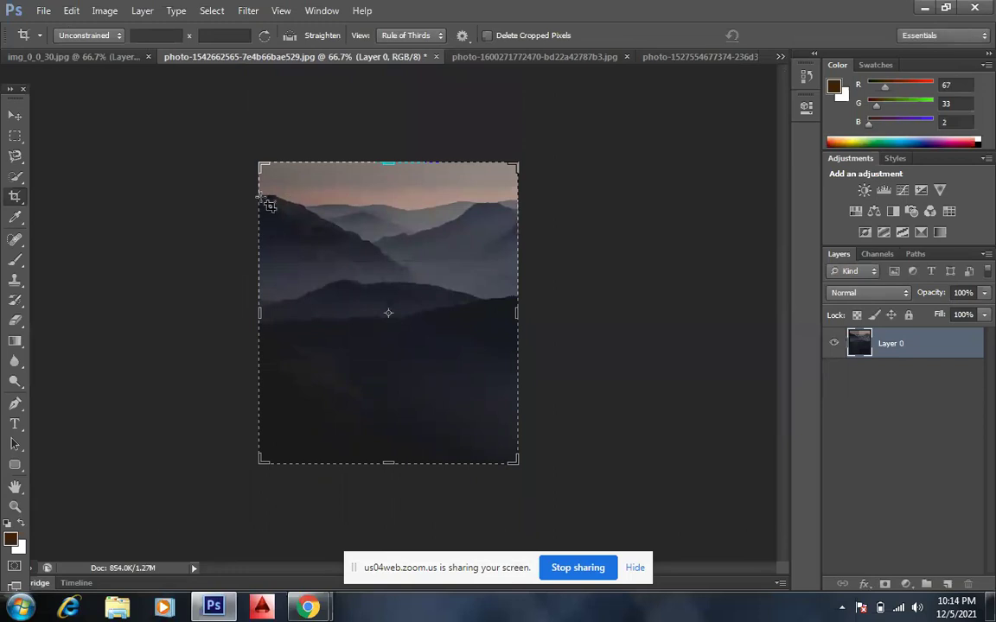
Try to crop the mountain landscape to a thin strip along the ridge line, and undo that crop area.
left_click(264, 202)
left_click_drag(263, 201, 324, 216)
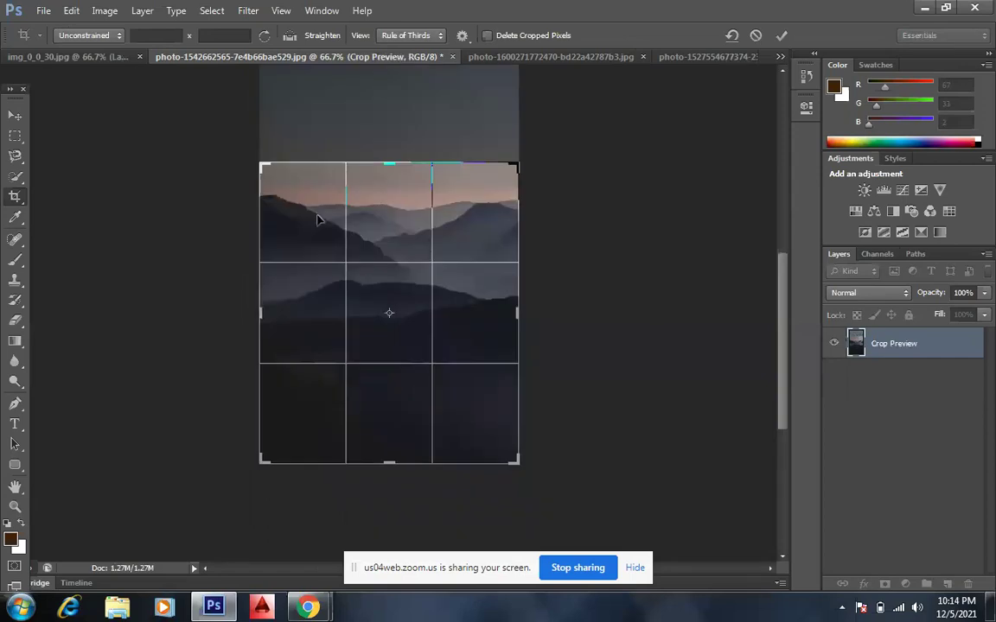
left_click_drag(267, 203, 394, 204)
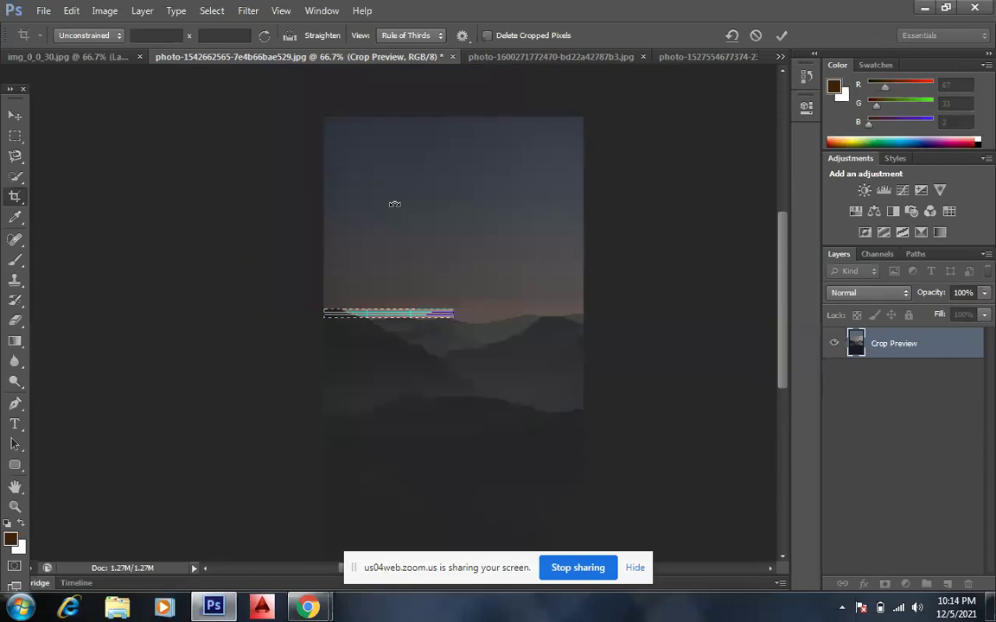
key("ctrl+z")
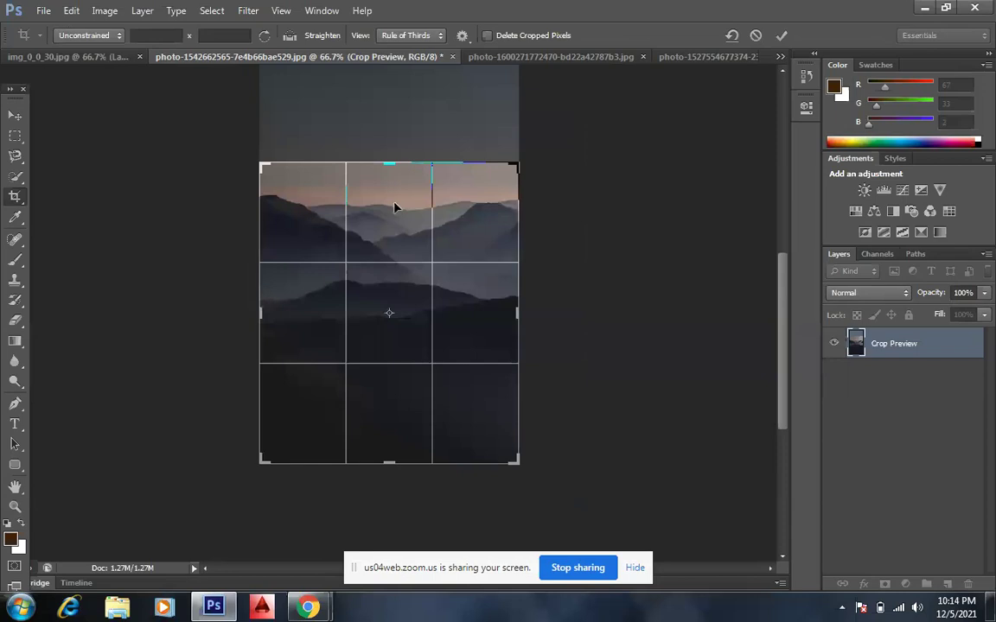
Extend the crop area back over the full mountain landscape, and switch to the Perspective Crop tool while applying the pending crop.
left_click_drag(261, 163, 264, 81)
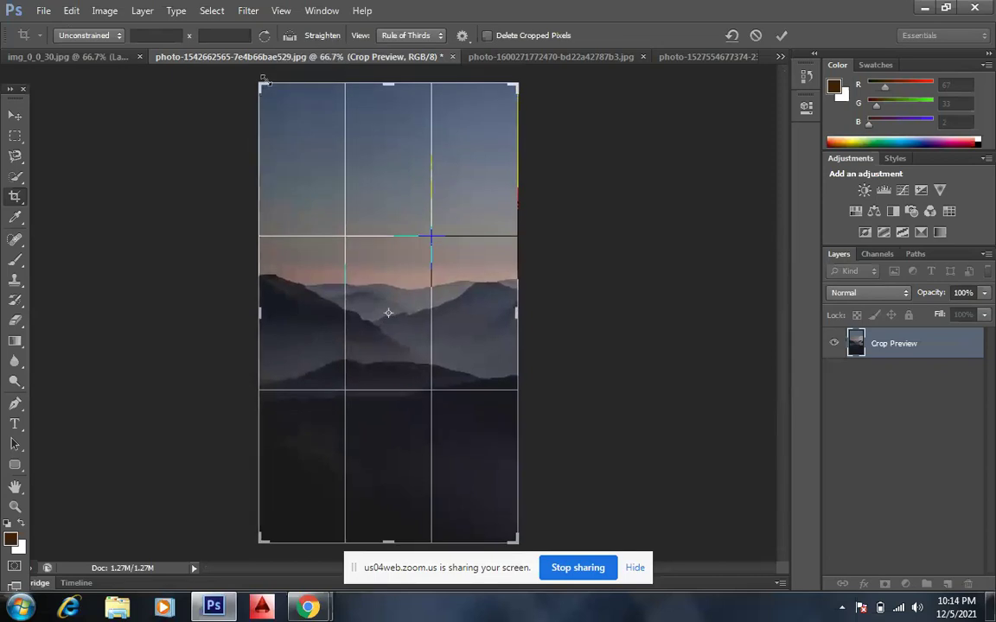
right_click(17, 198)
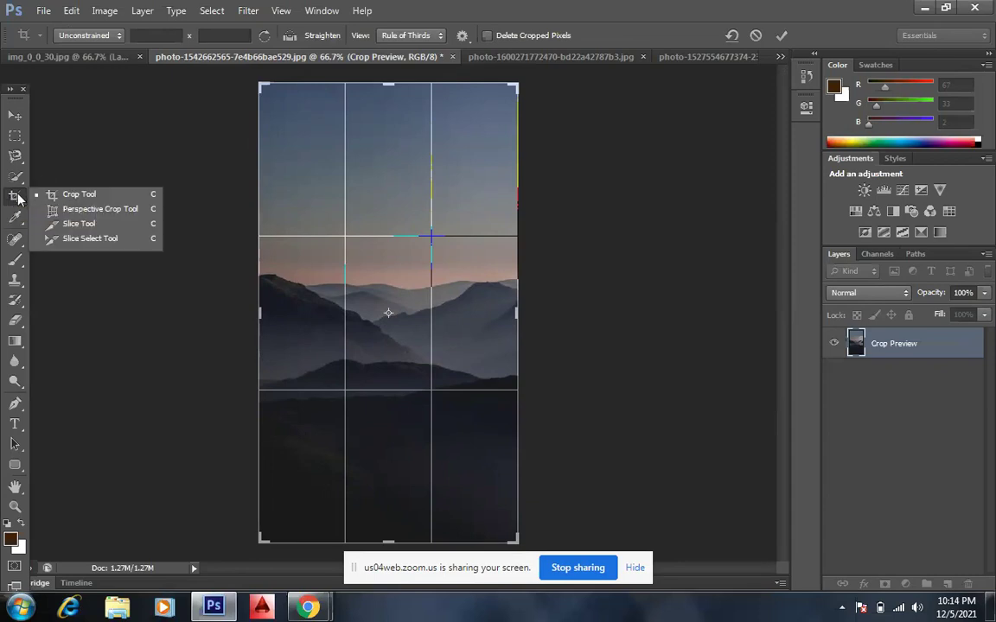
left_click(74, 214)
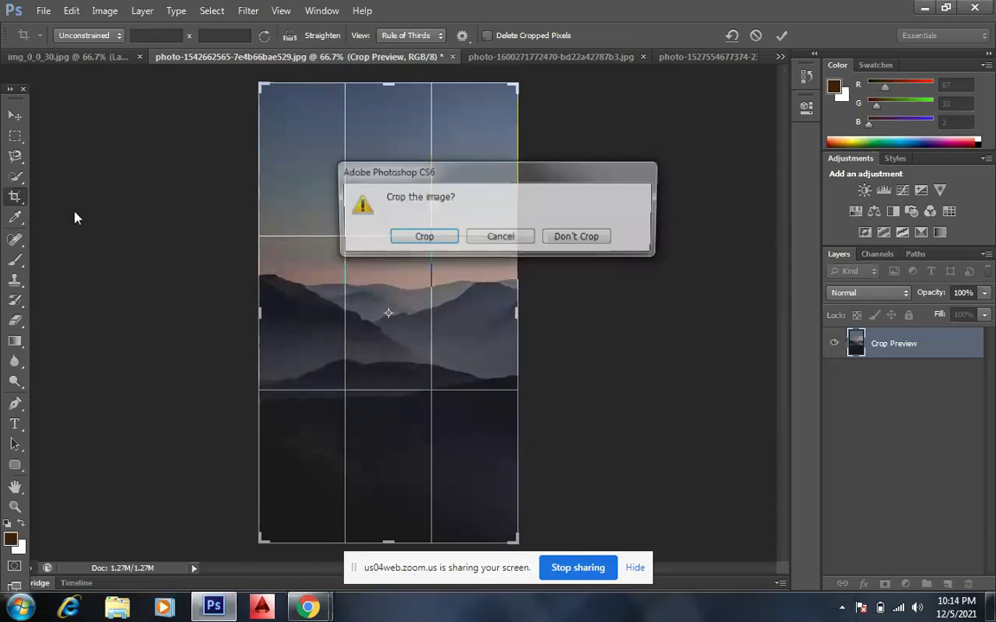
left_click(421, 238)
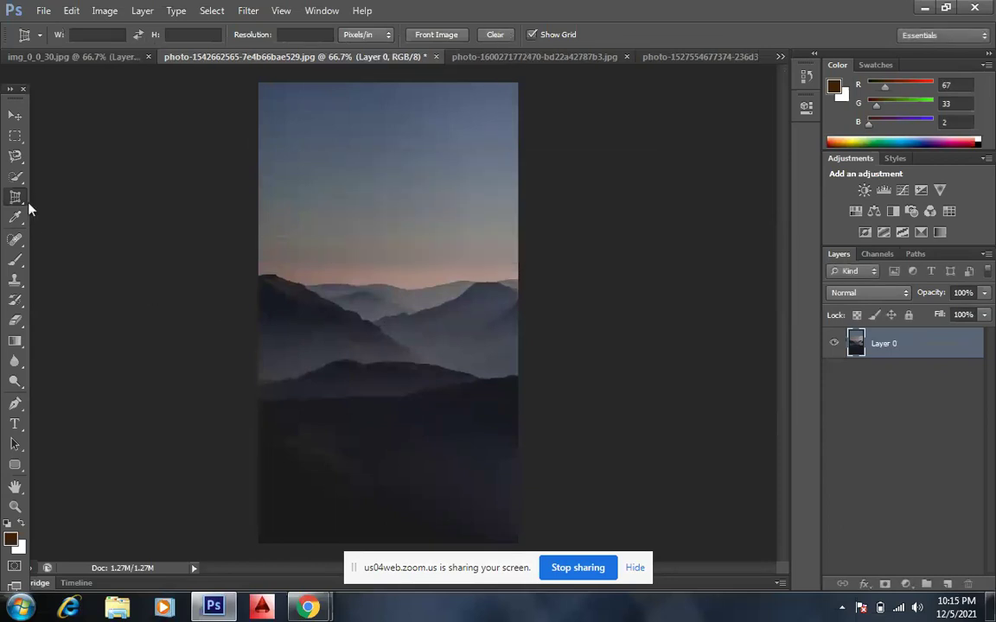
left_click(519, 58)
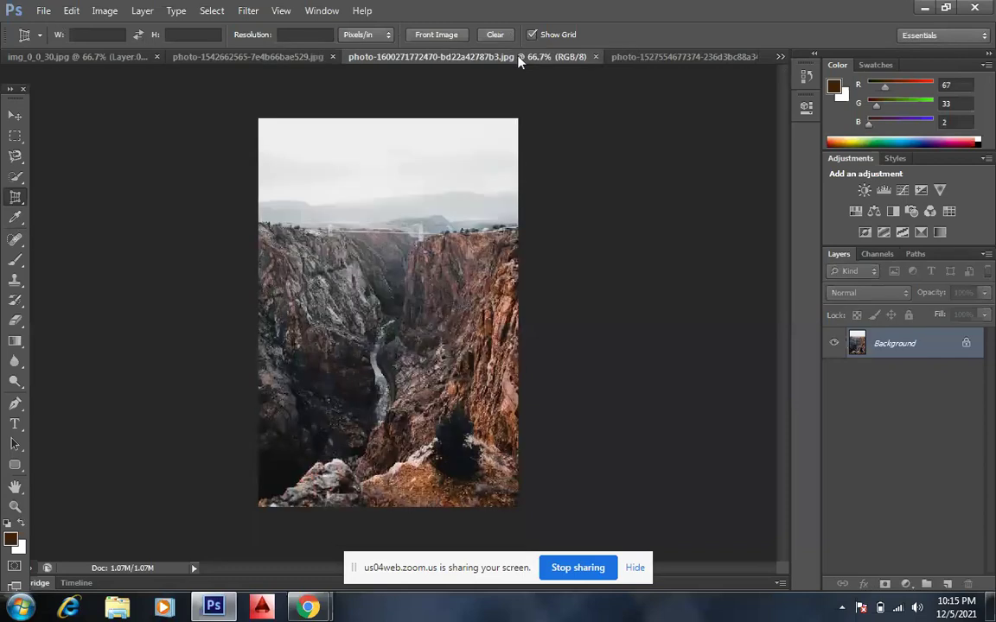
left_click(626, 58)
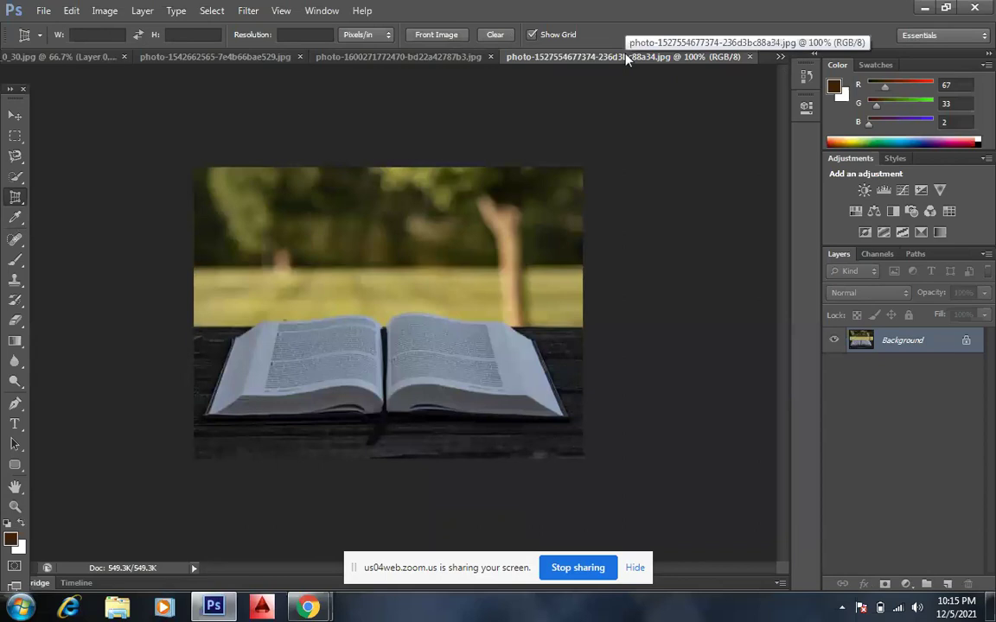
left_click(924, 10)
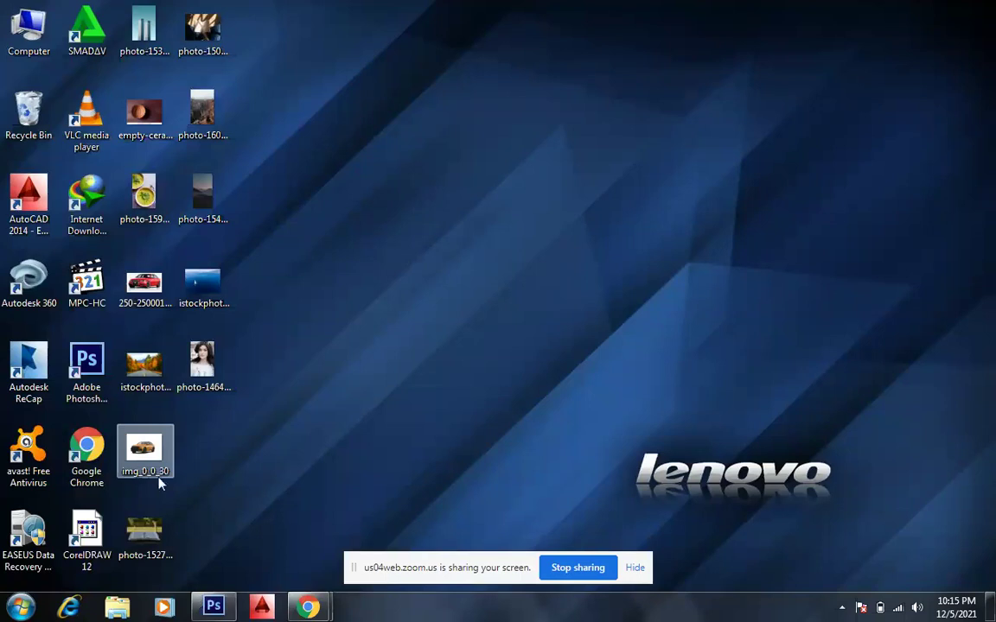
left_click_drag(227, 391, 385, 56)
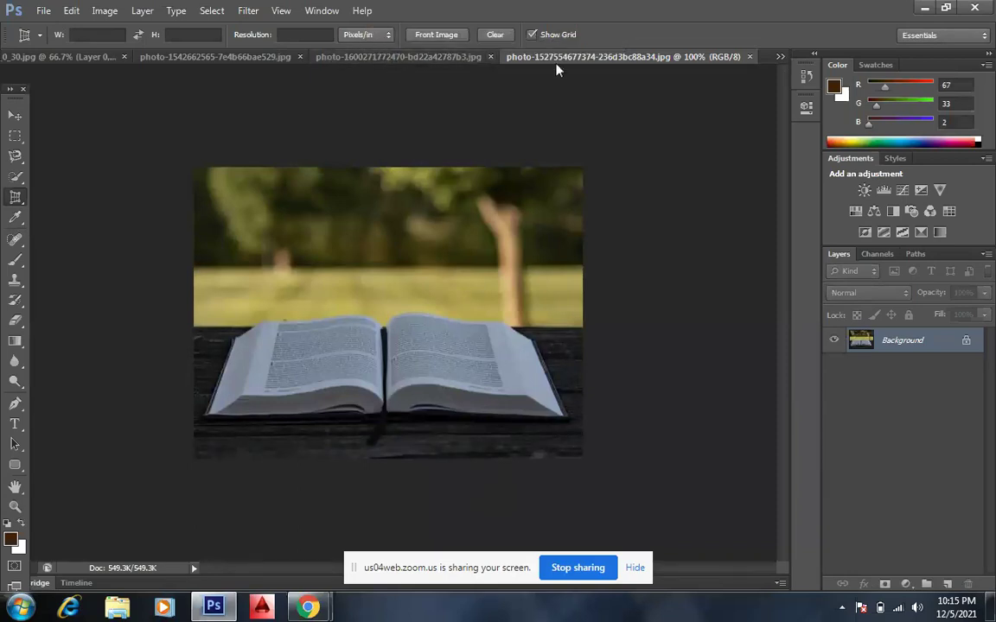
left_click(476, 59)
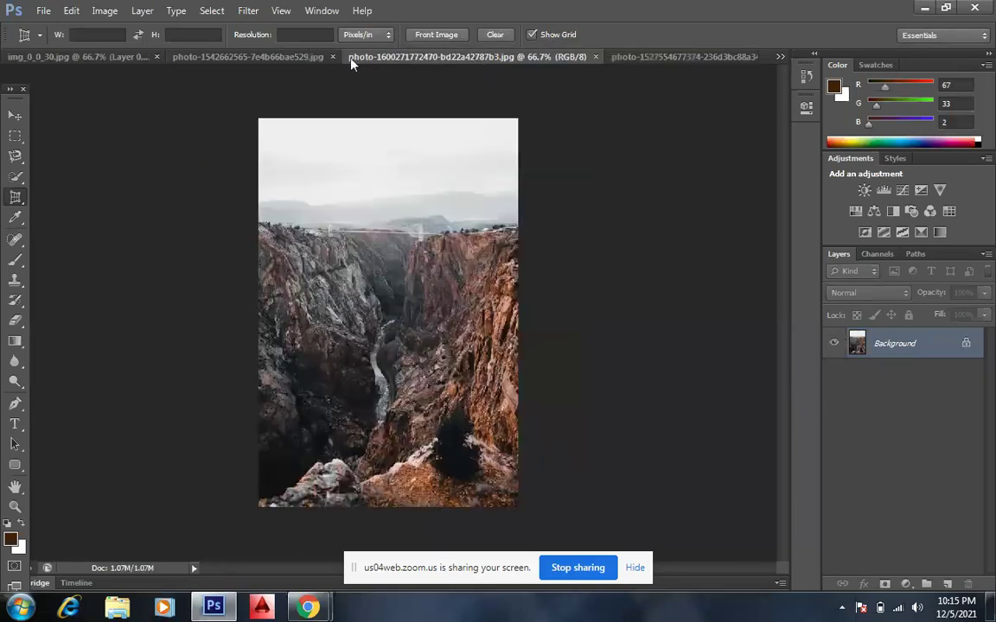
left_click(273, 50)
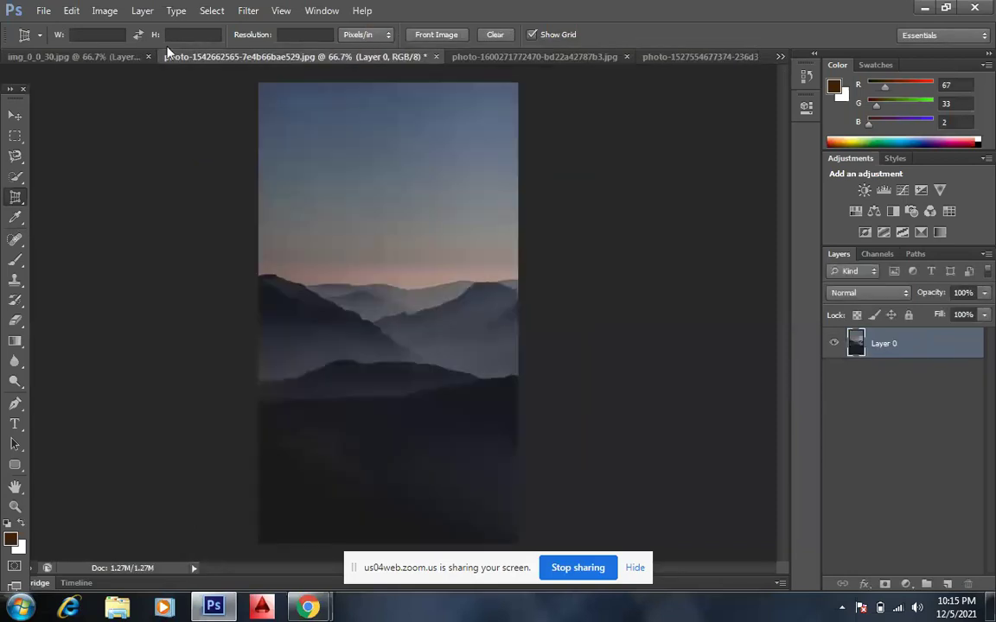
left_click(43, 11)
left_click(57, 41)
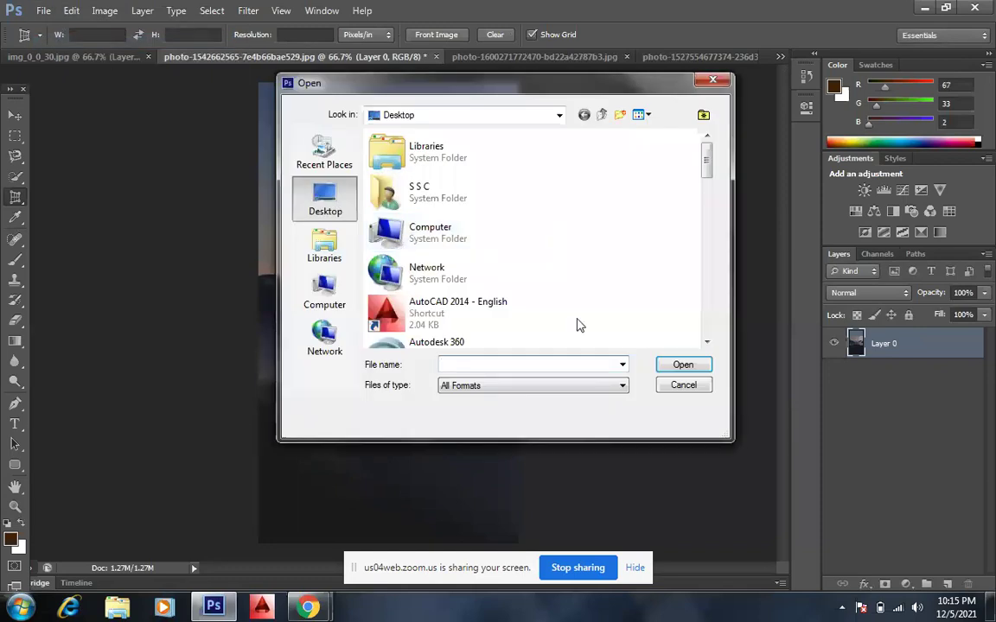
left_click_drag(706, 160, 662, 304)
left_click(466, 275)
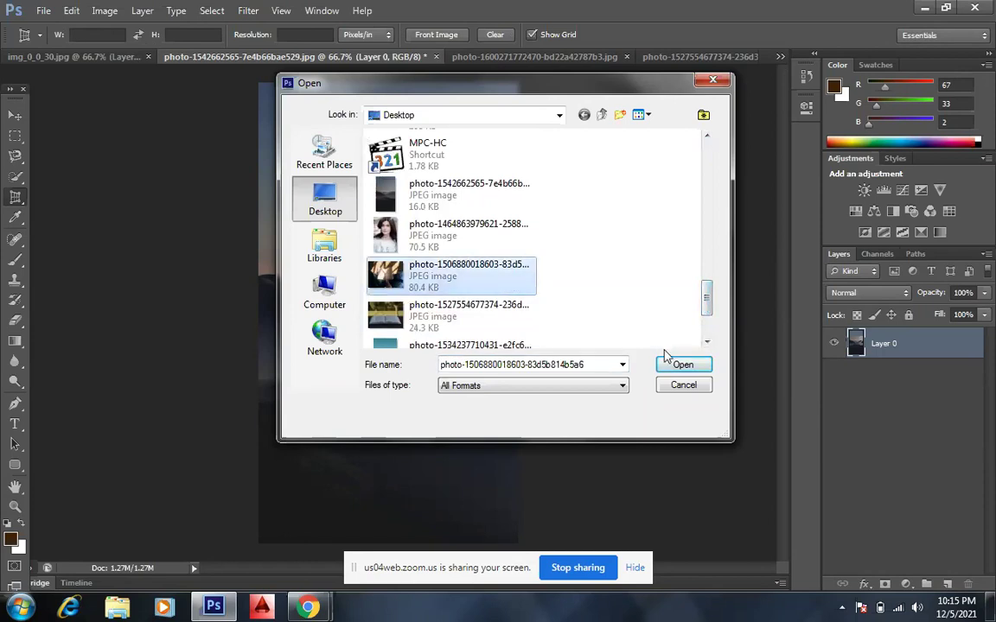
left_click(669, 367)
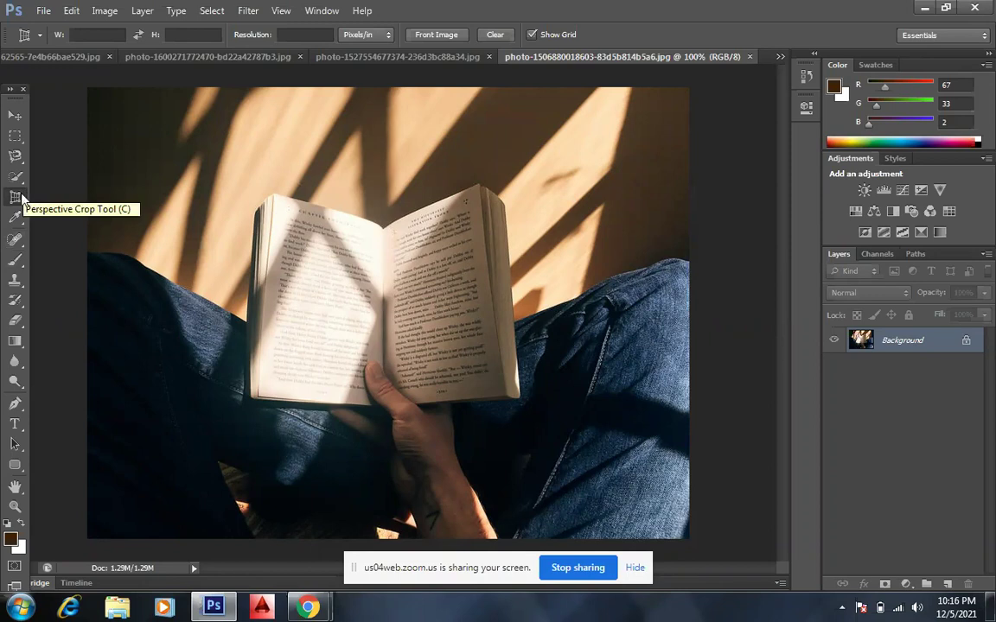
Perspective-crop the open-book photo to its right-hand page, placing the crop corners on the page's four corners.
left_click(10, 113)
left_click(17, 197)
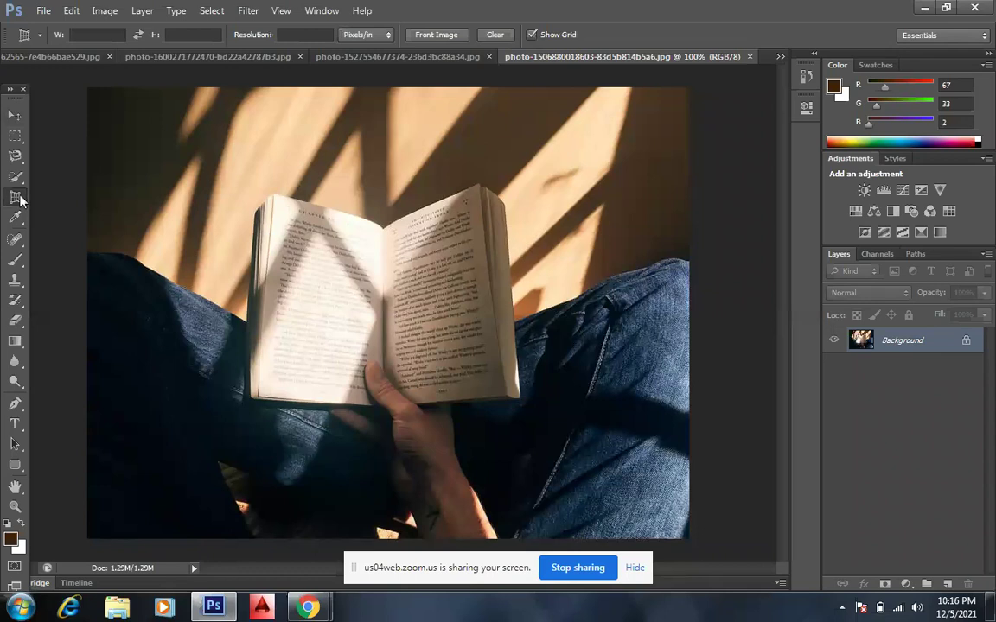
left_click(384, 229)
left_click(478, 186)
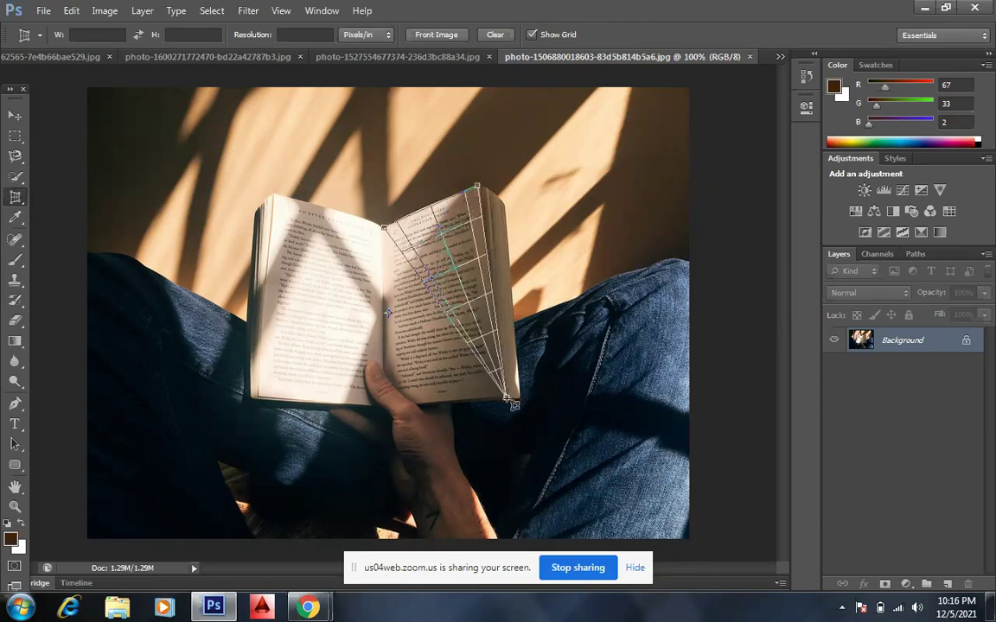
left_click(507, 398)
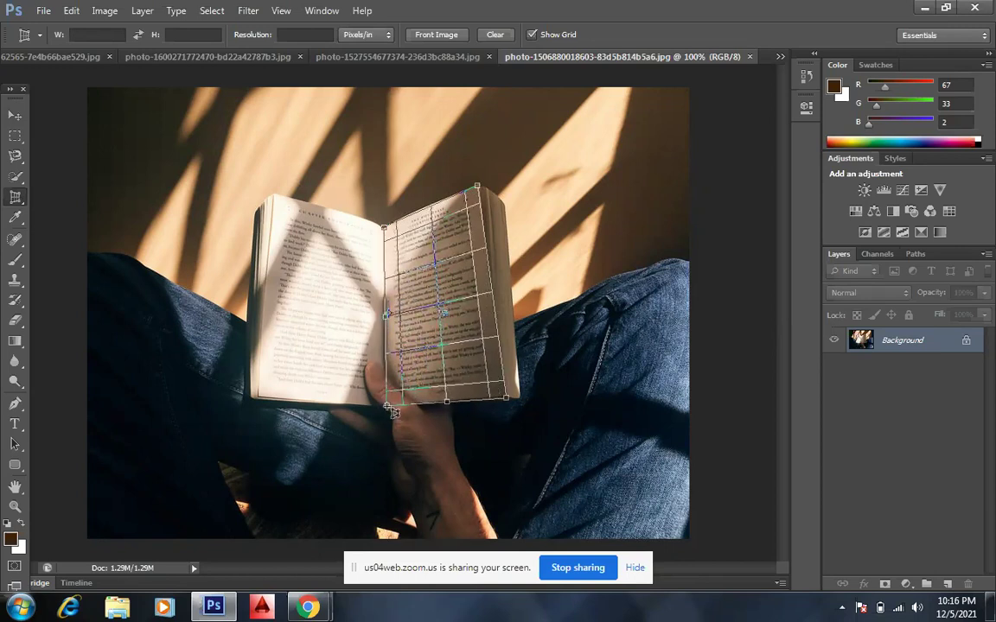
left_click(388, 406)
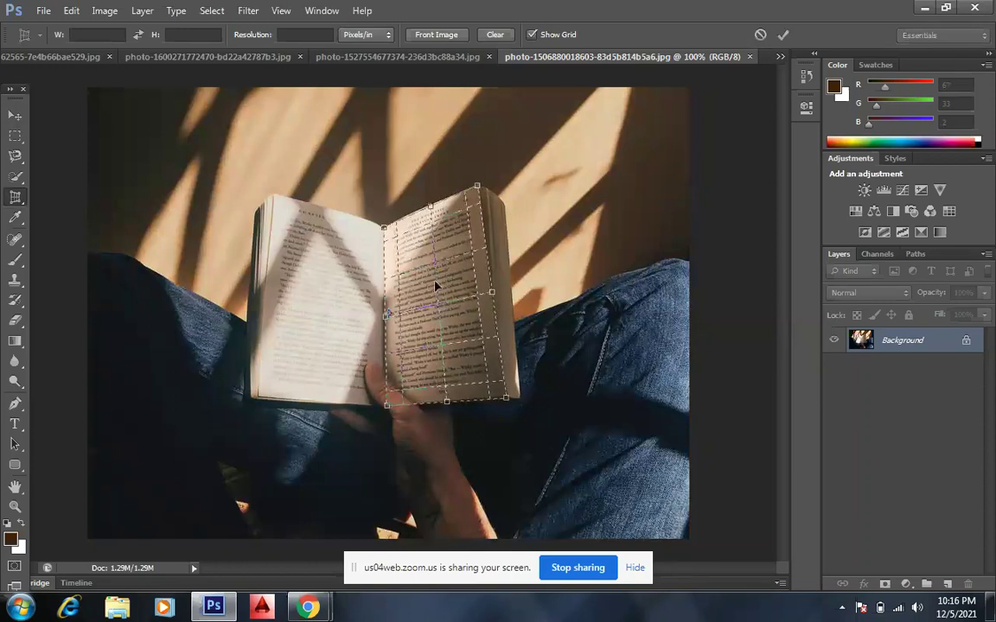
left_click(783, 36)
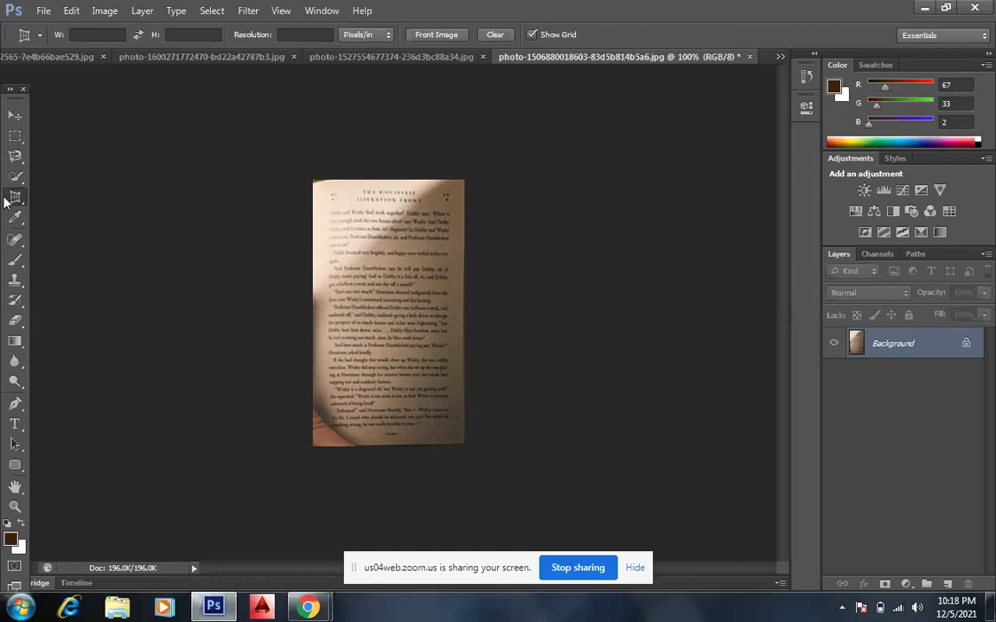
In the canyon photo, use the Eyedropper to sample the pale sky, the dark bush and the reddish cliff as foreground colors.
left_click(13, 116)
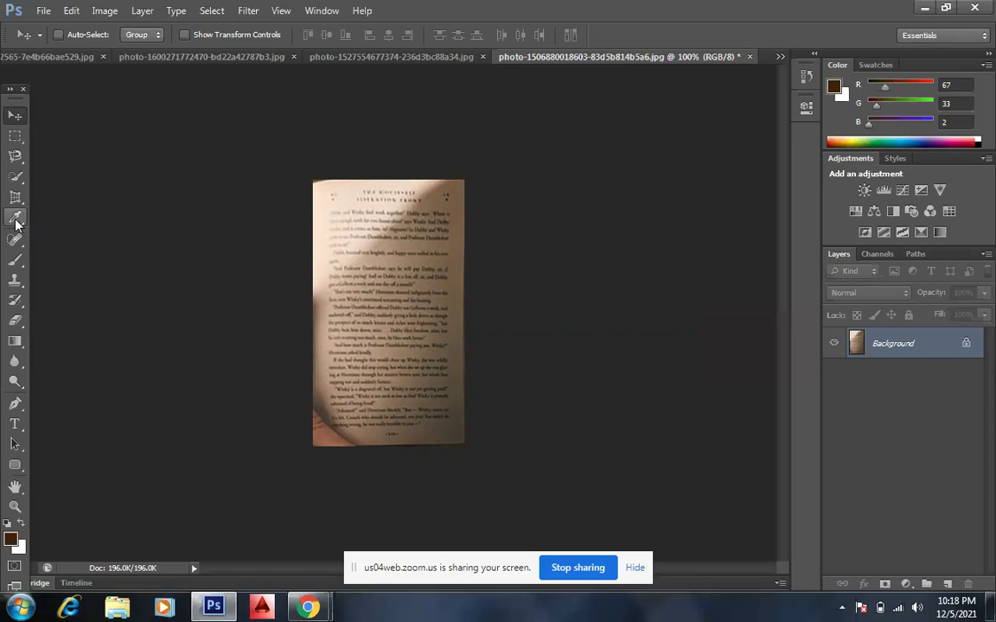
left_click(16, 220)
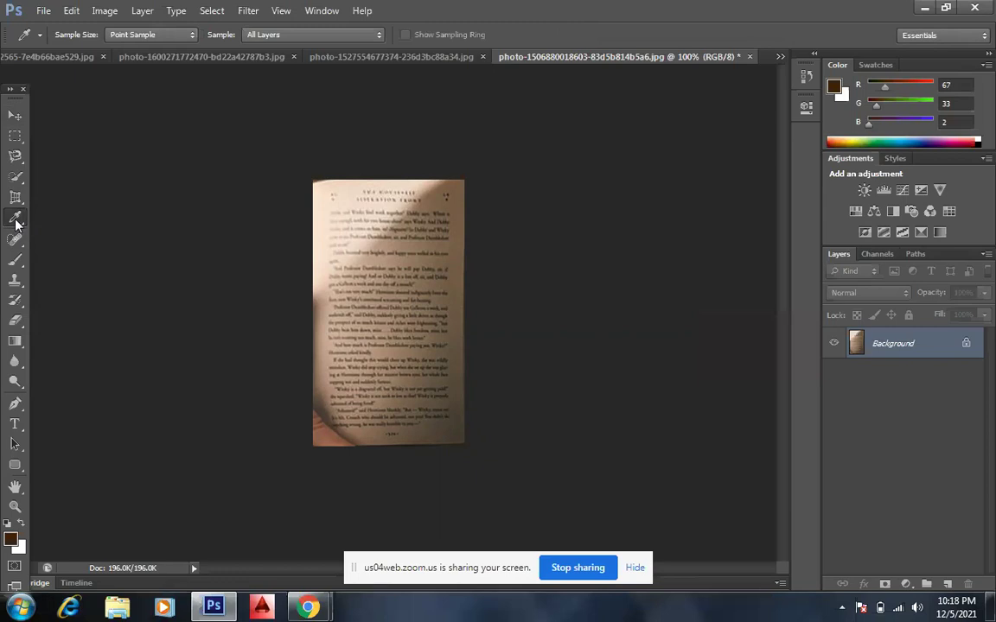
left_click(14, 119)
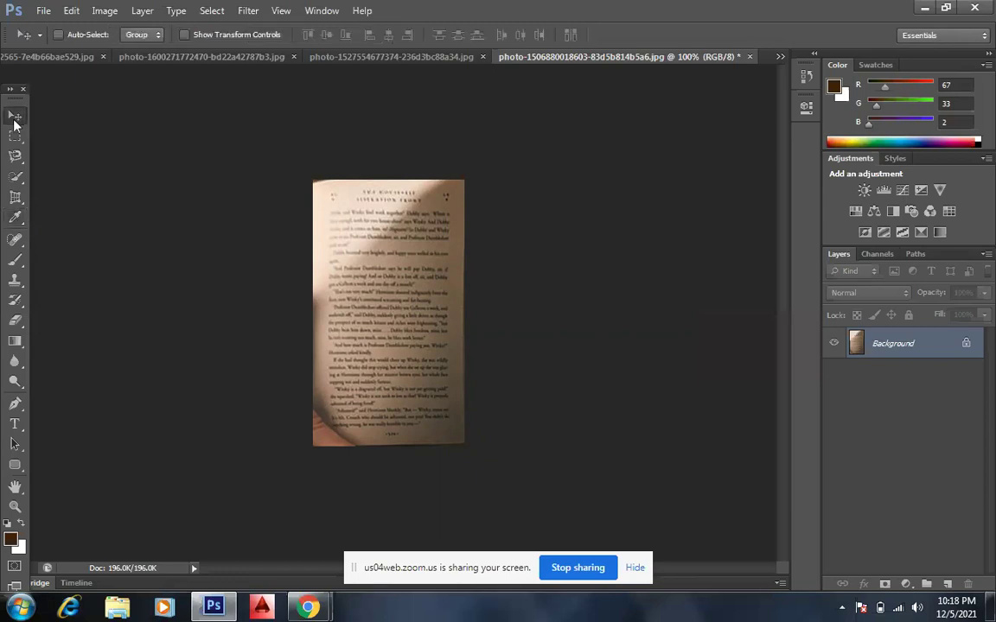
key("i")
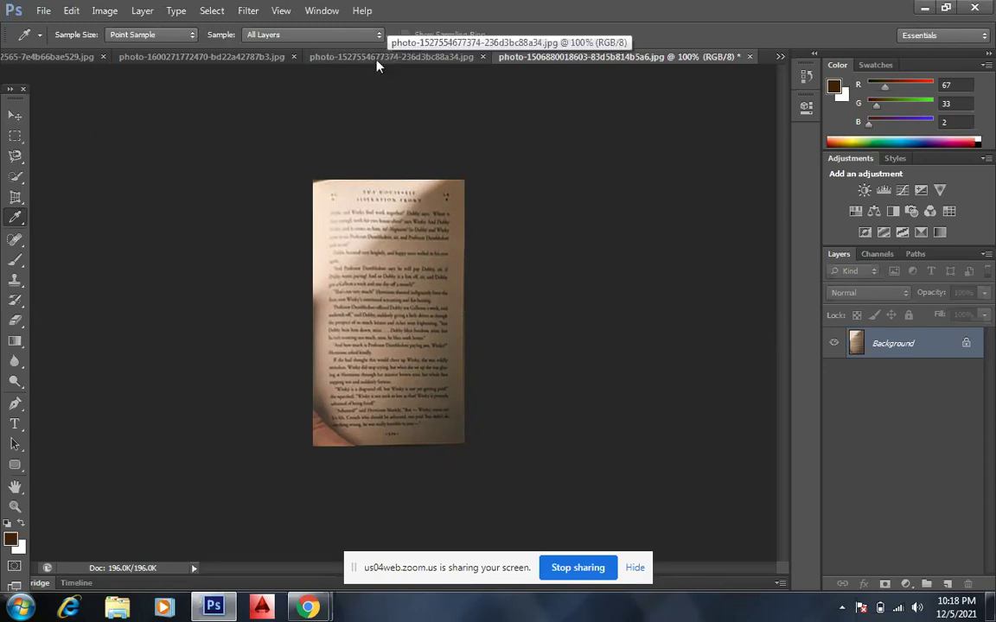
left_click(228, 63)
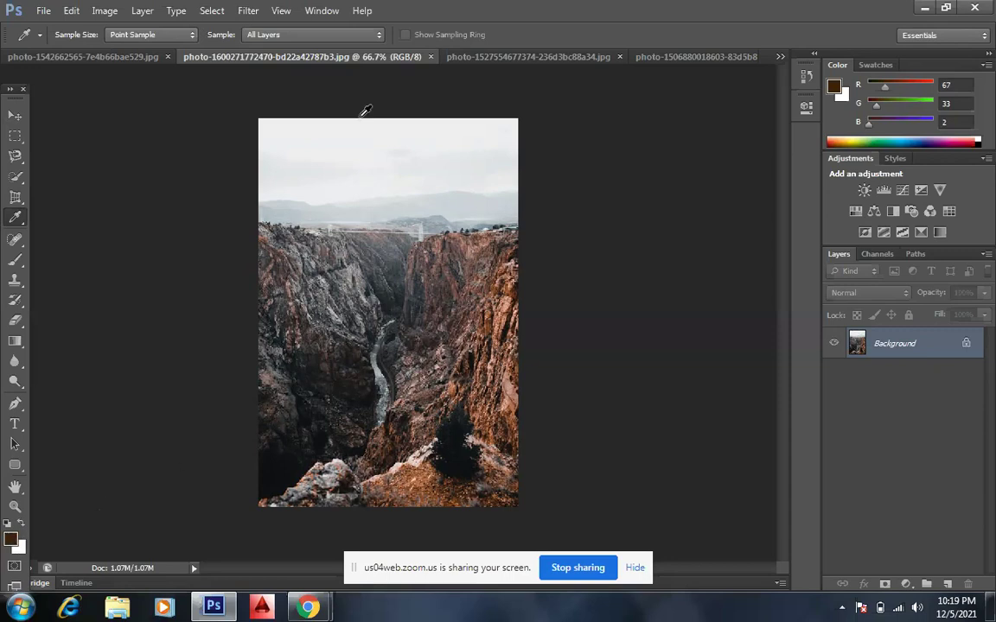
left_click(365, 128)
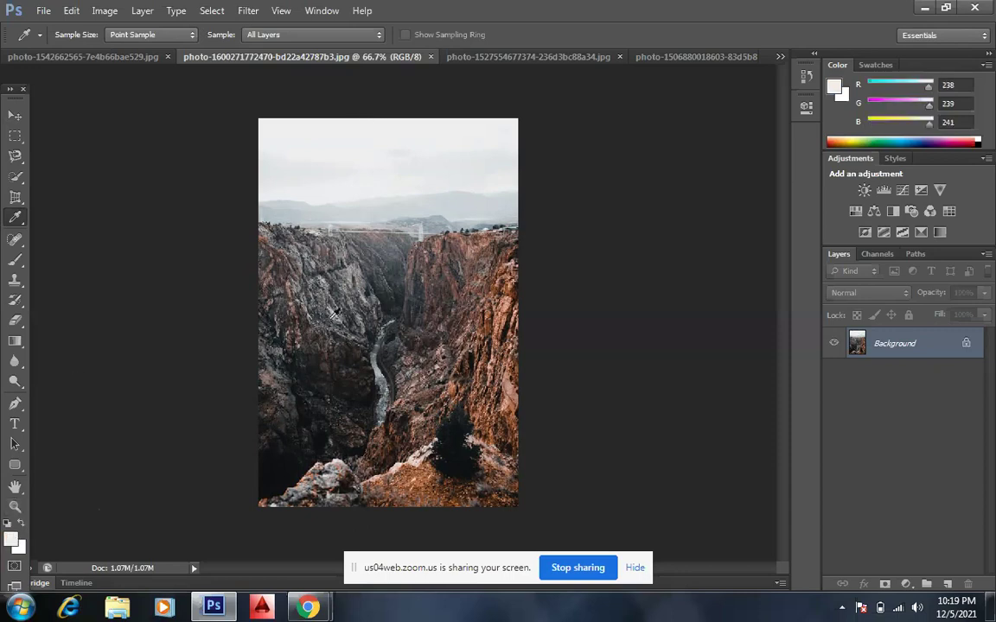
left_click(464, 440)
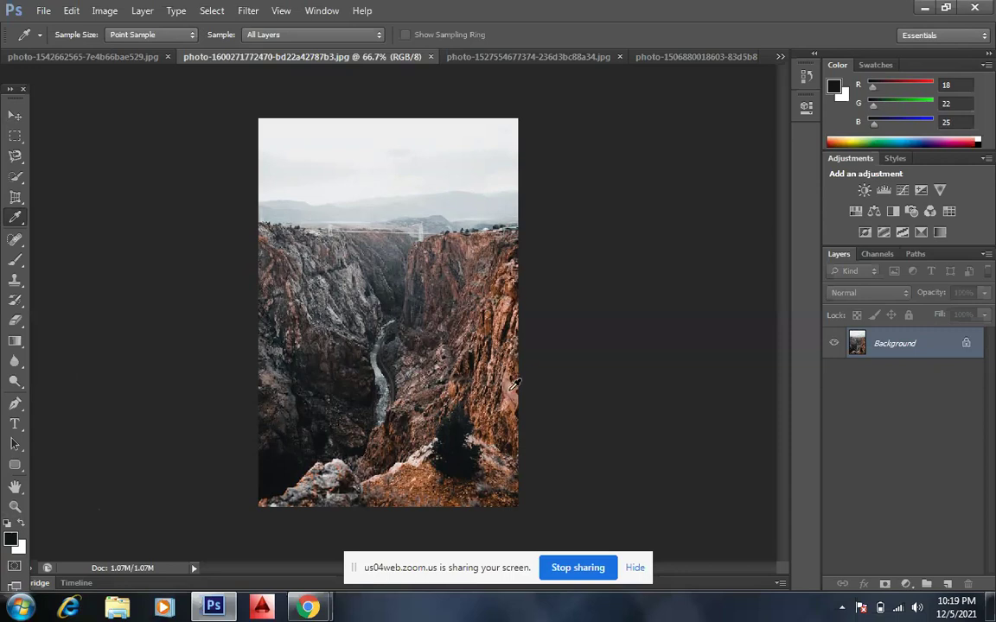
left_click(456, 353)
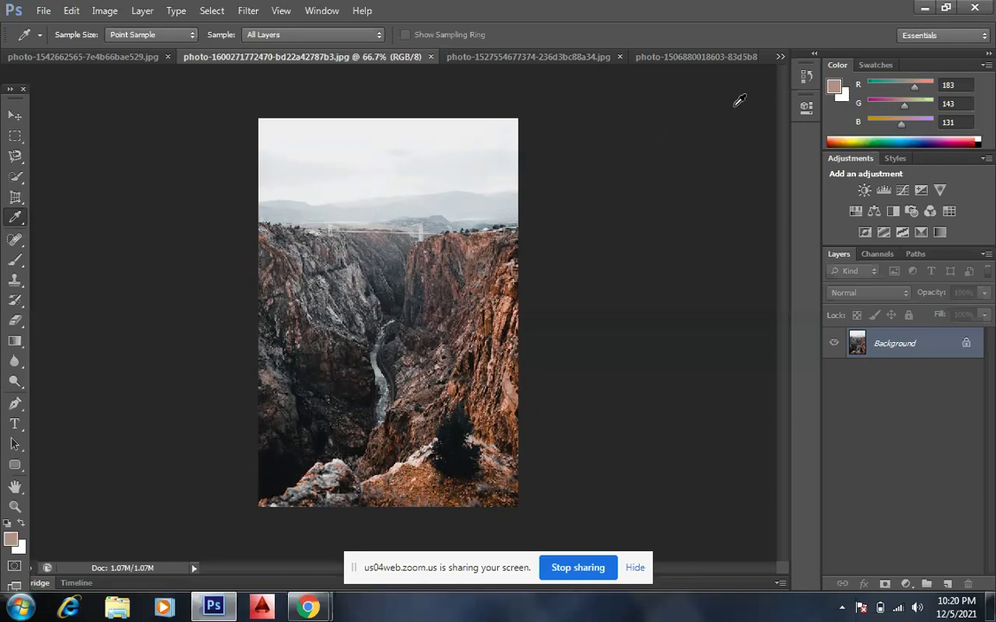
Reduce the Photoshop and Chrome windows so both are visible, and acknowledge the recording notice in the Zoom meeting.
left_click(947, 8)
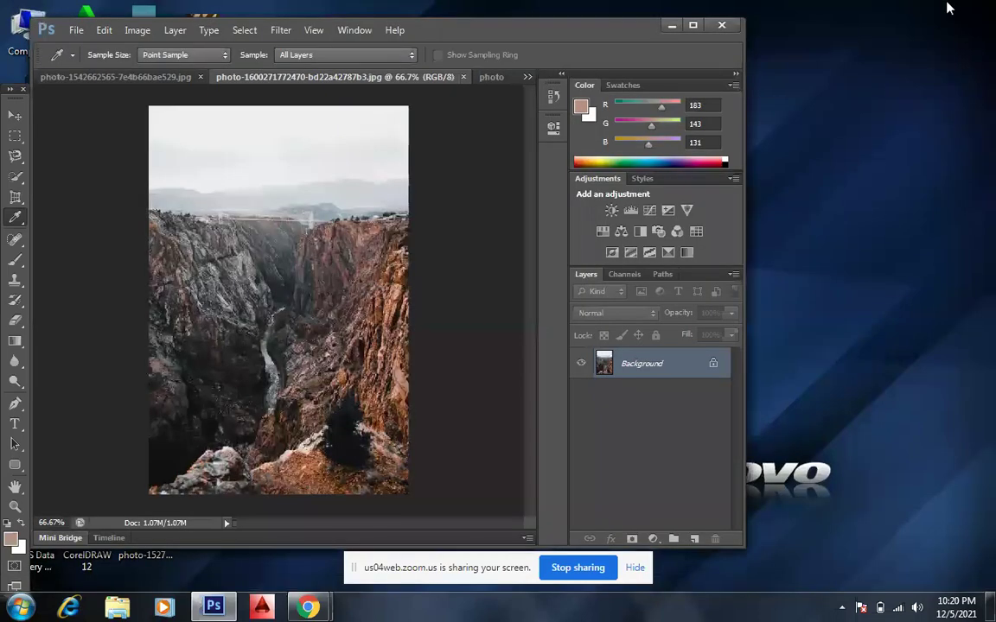
mouse_move(307, 607)
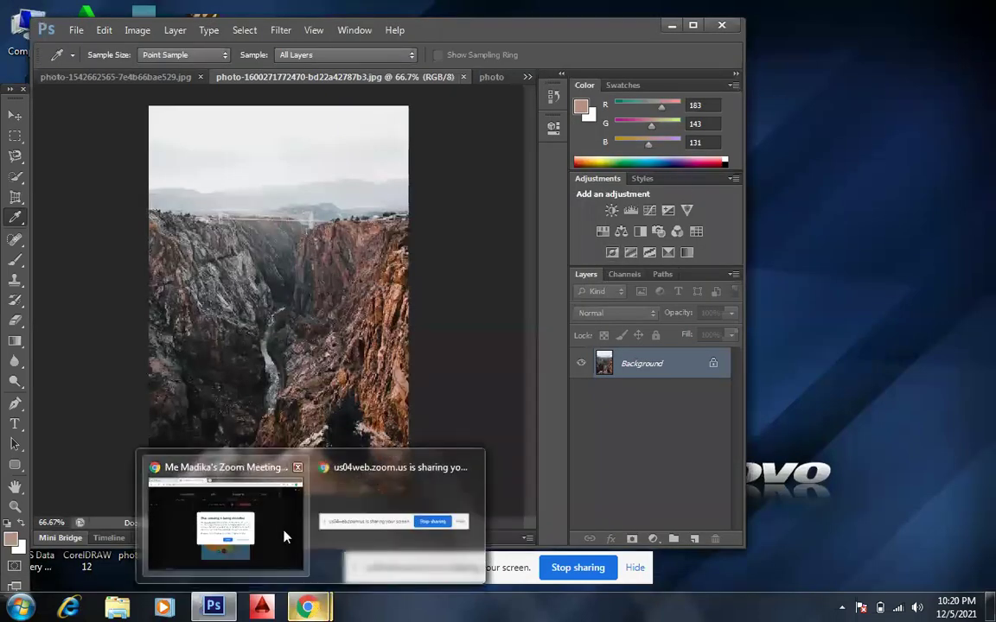
left_click(282, 536)
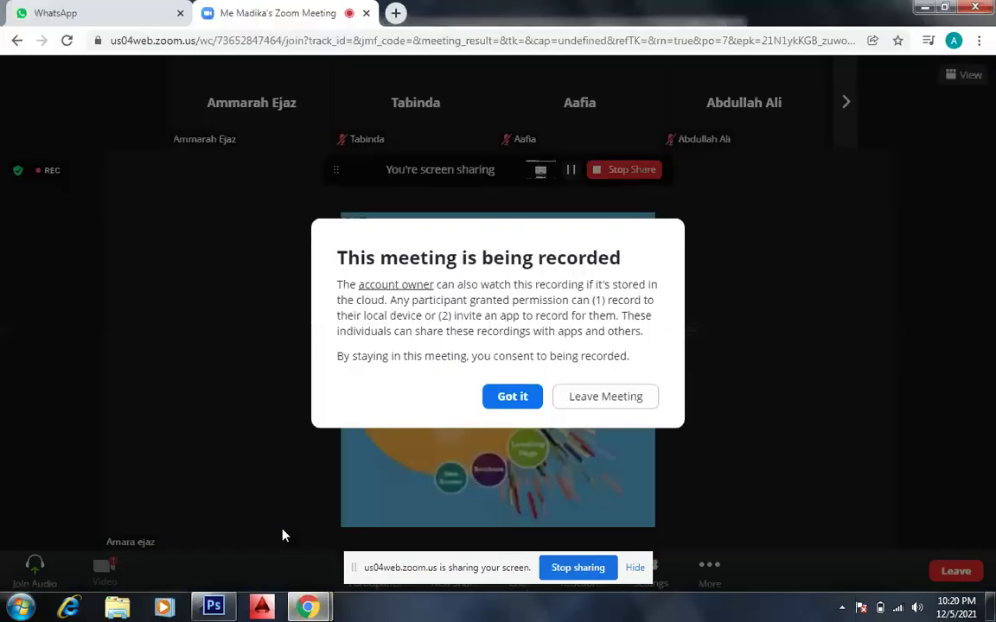
left_click(943, 8)
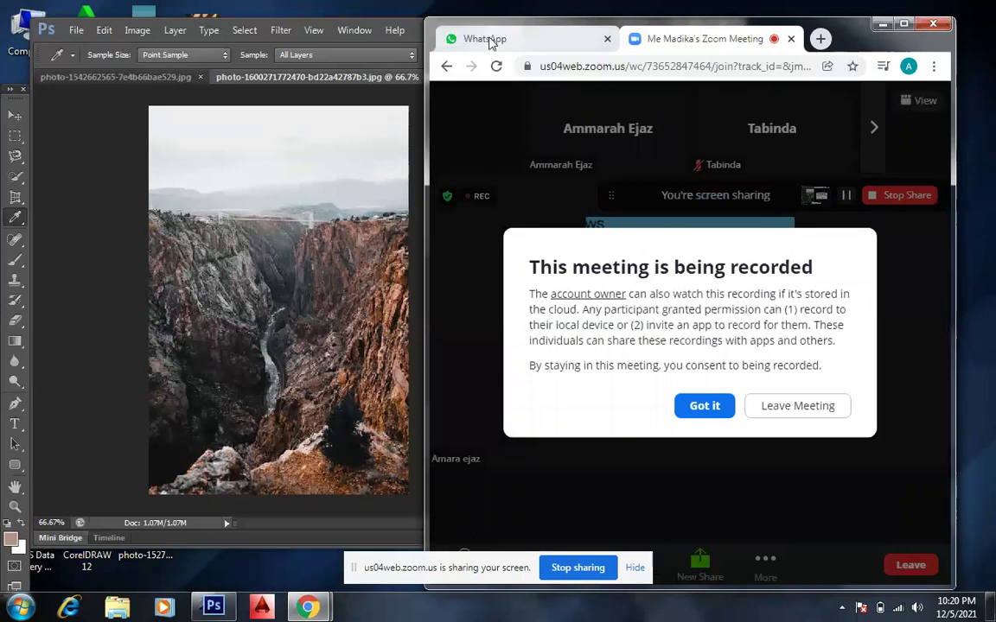
left_click(407, 29)
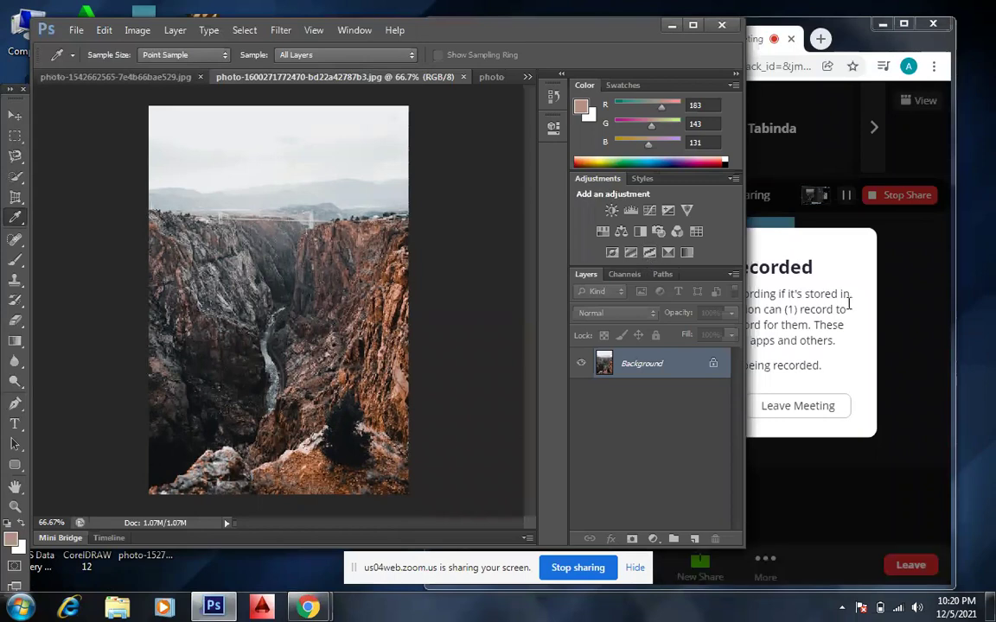
left_click(816, 19)
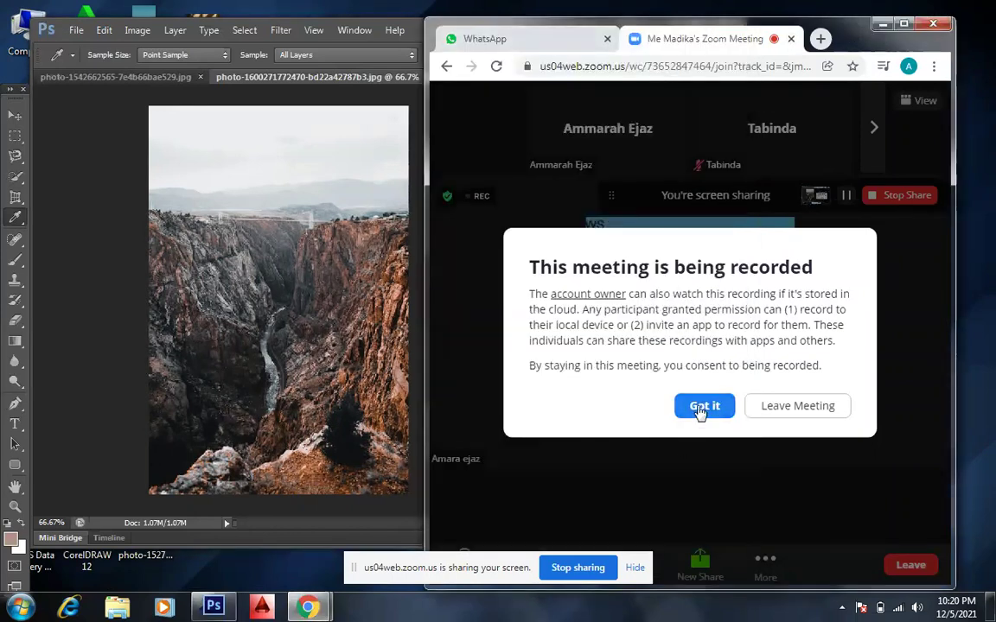
left_click(702, 408)
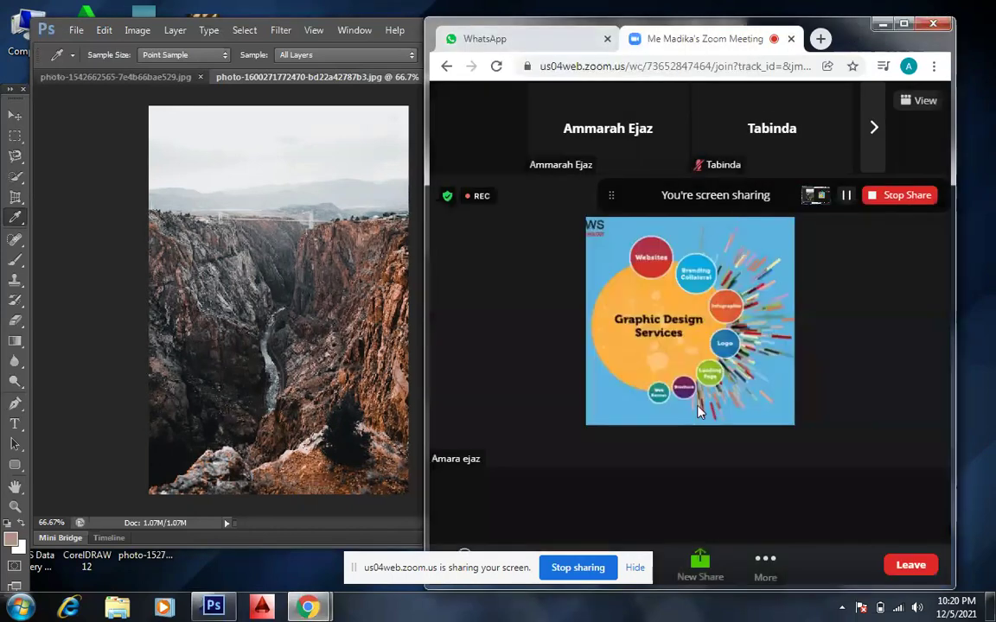
Back in Photoshop, sample the light blue background of the Zoom meeting graphic as foreground color, and maximize the Photoshop window.
left_click(373, 24)
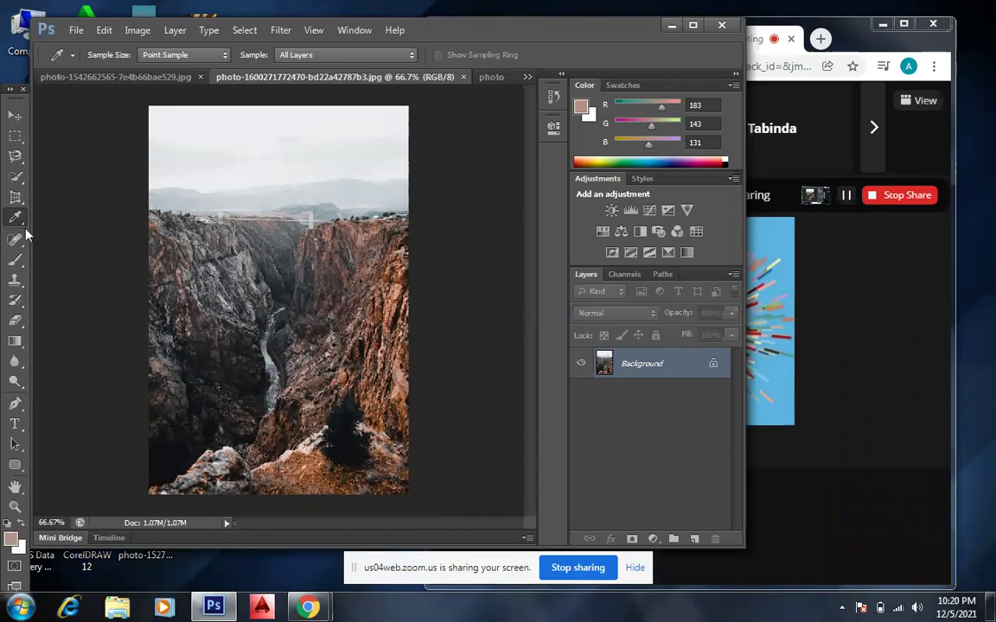
left_click_drag(165, 287, 373, 314)
left_click_drag(339, 280, 766, 240)
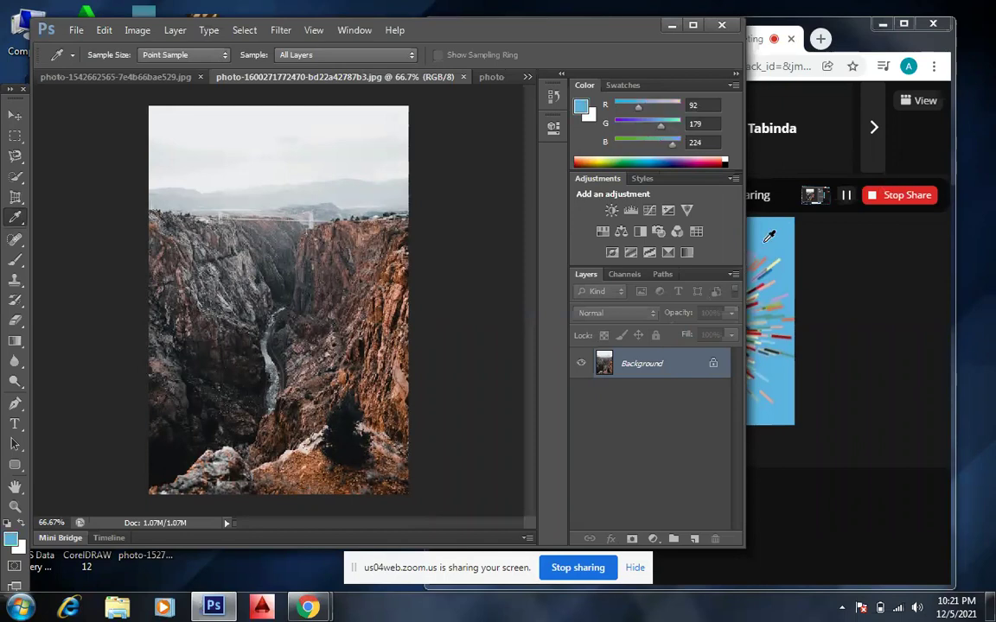
left_click_drag(768, 236, 764, 247)
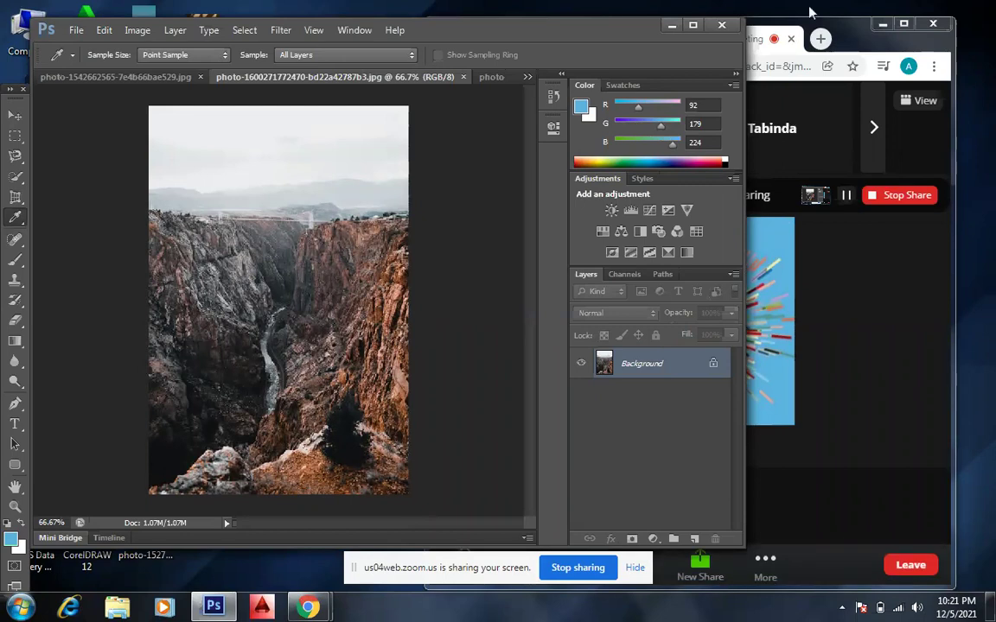
left_click(694, 27)
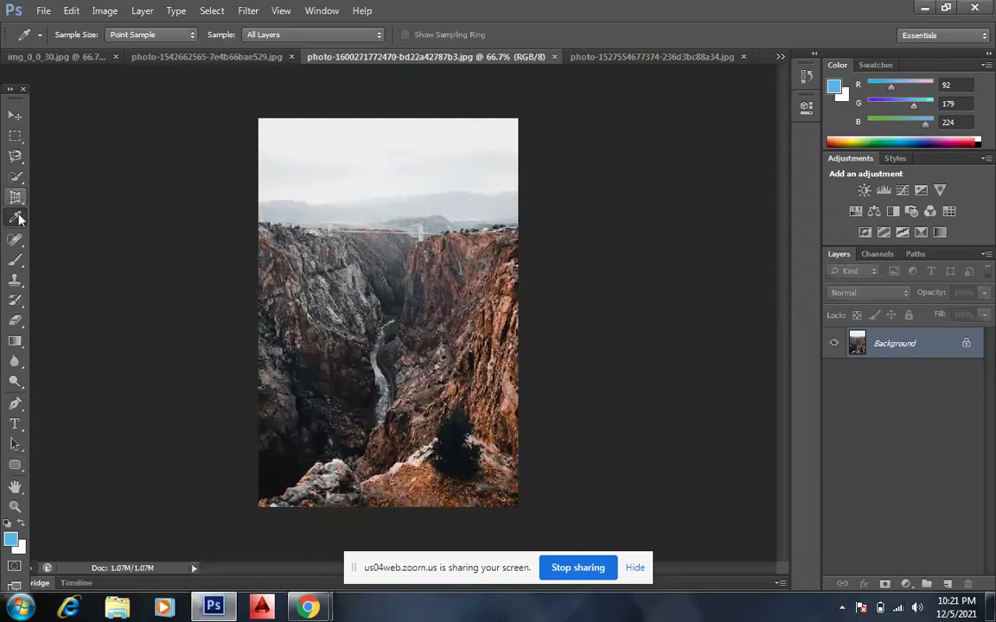
Paint blue zigzag strokes over the middle of the canyon with the Brush tool at size 28.
left_click(16, 259)
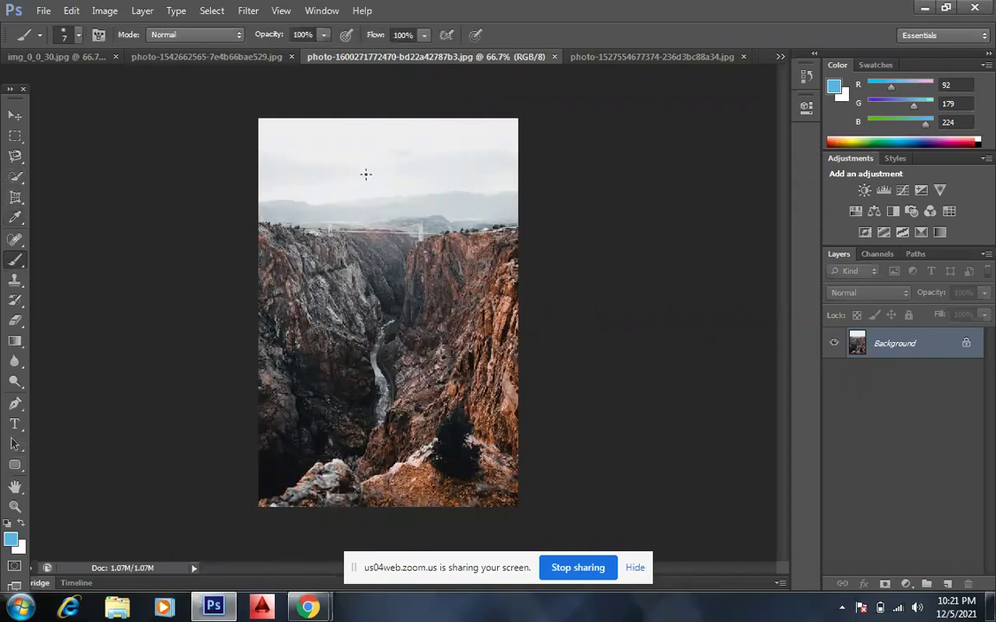
mouse_move(365, 175)
left_mouse_down()
mouse_move(380, 178)
mouse_move(369, 174)
left_mouse_up()
mouse_move(322, 298)
left_mouse_down()
mouse_move(287, 356)
mouse_move(407, 254)
mouse_move(348, 358)
mouse_move(408, 318)
mouse_move(373, 369)
mouse_move(405, 355)
left_mouse_up()
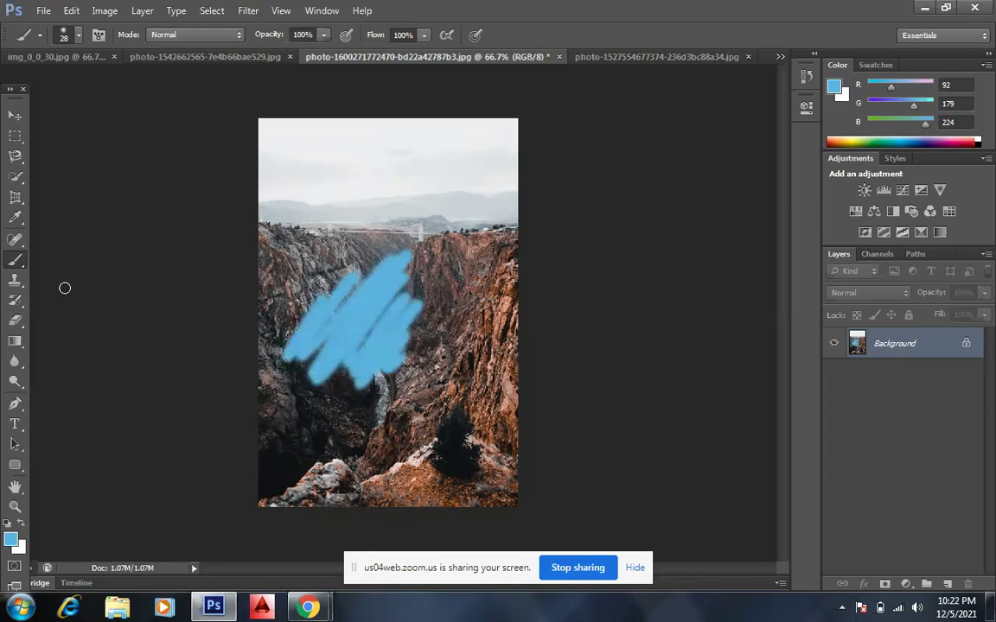
Sample the dark bush as foreground color and paint dark size 28 Brush strokes over the canyon, the blue strokes and the sky.
key("i")
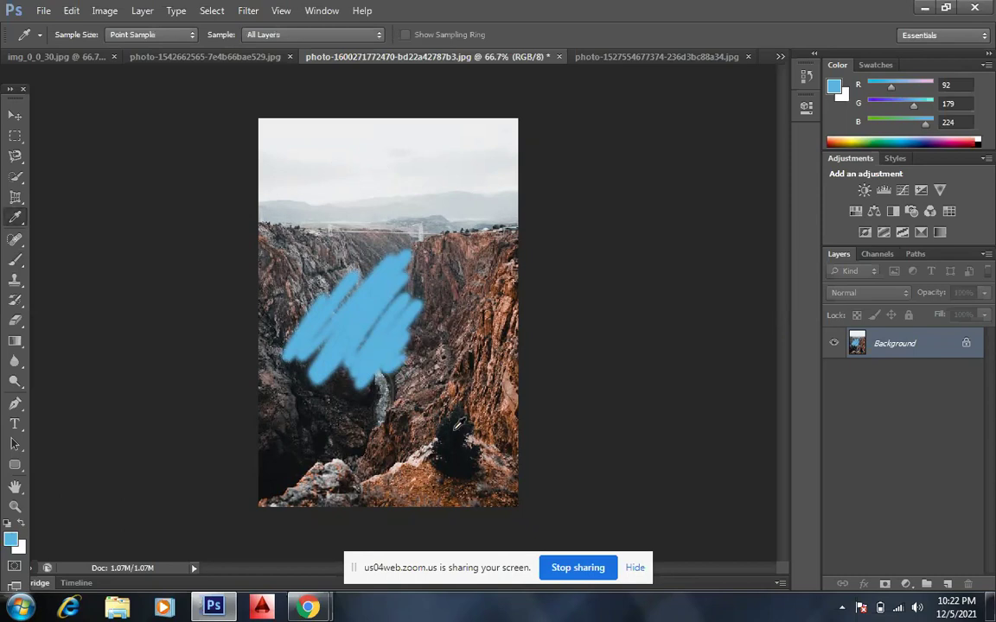
left_click(455, 451)
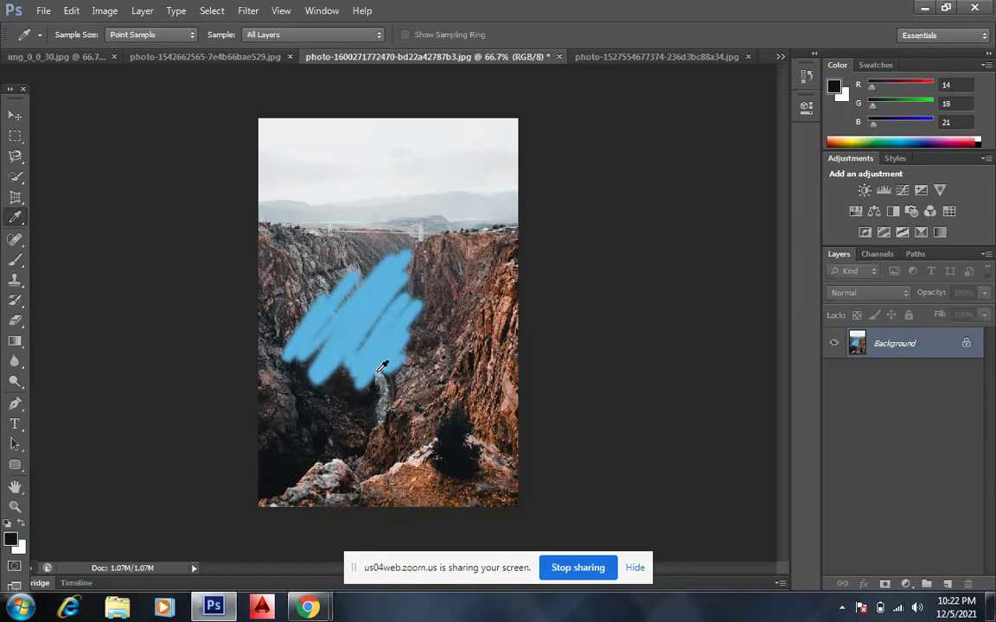
key("b")
mouse_move(508, 313)
left_mouse_down()
mouse_move(433, 350)
mouse_move(392, 422)
mouse_move(409, 413)
mouse_move(315, 409)
mouse_move(379, 336)
mouse_move(345, 364)
mouse_move(406, 260)
mouse_move(350, 259)
mouse_move(390, 155)
mouse_move(349, 221)
left_mouse_up()
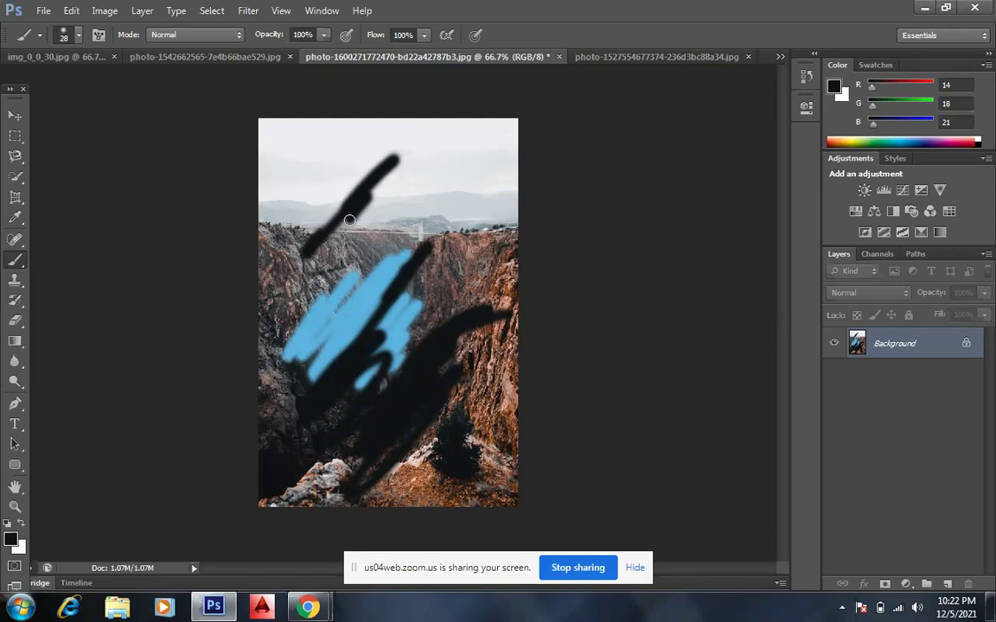
Switch to the Move tool and close every open photo except img_0_0_30.jpg without saving the changes.
left_click(19, 114)
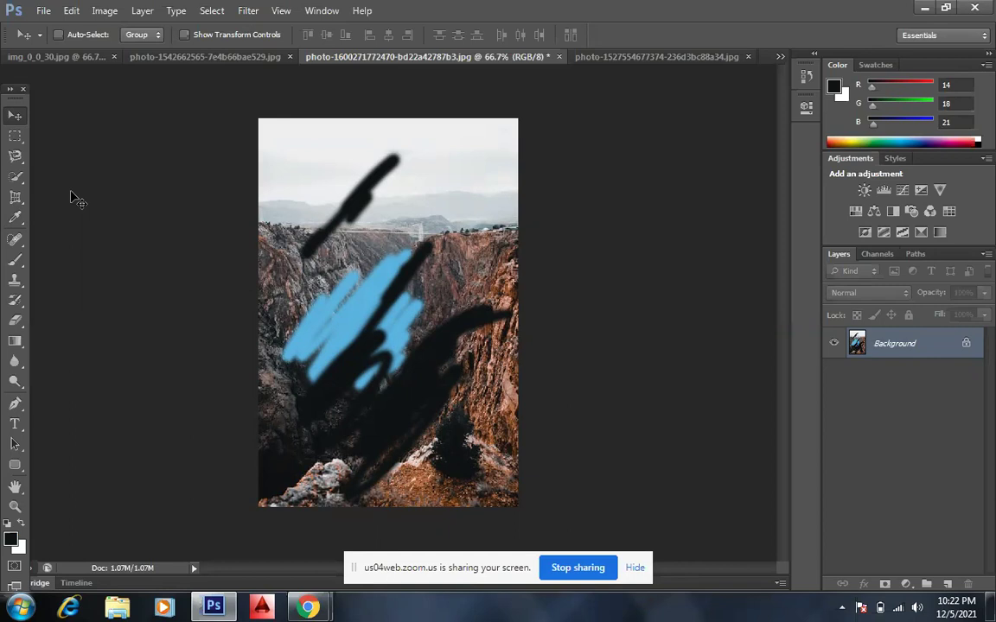
left_click(290, 58)
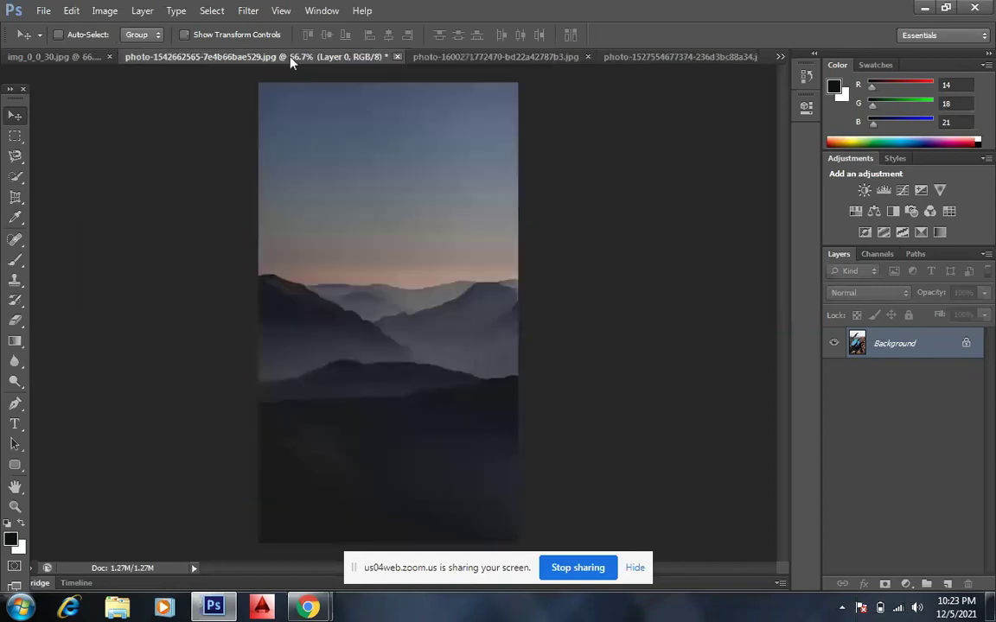
key("ctrl+w")
left_click(414, 246)
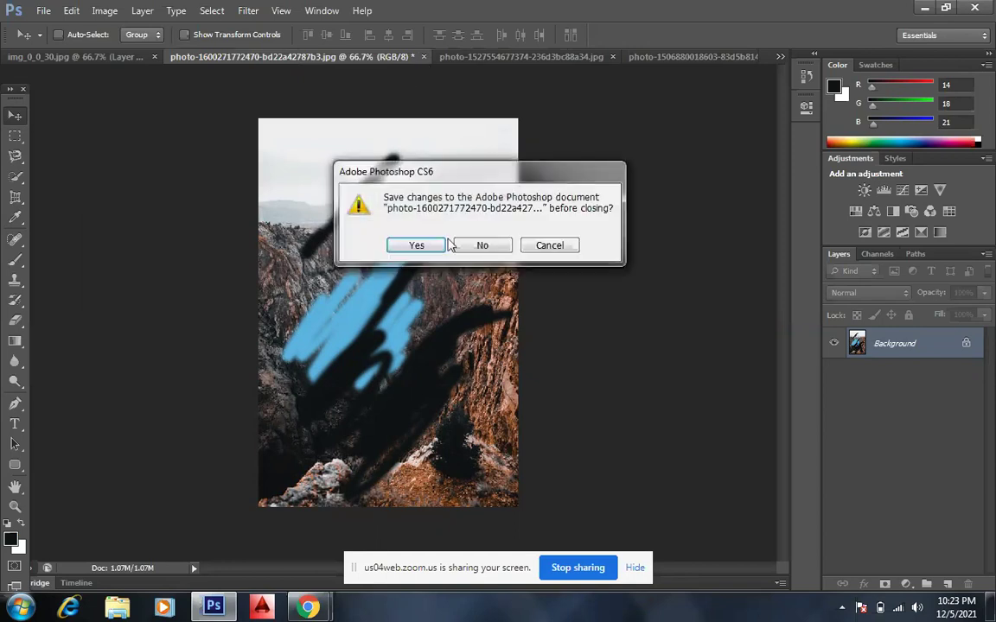
left_click(461, 246)
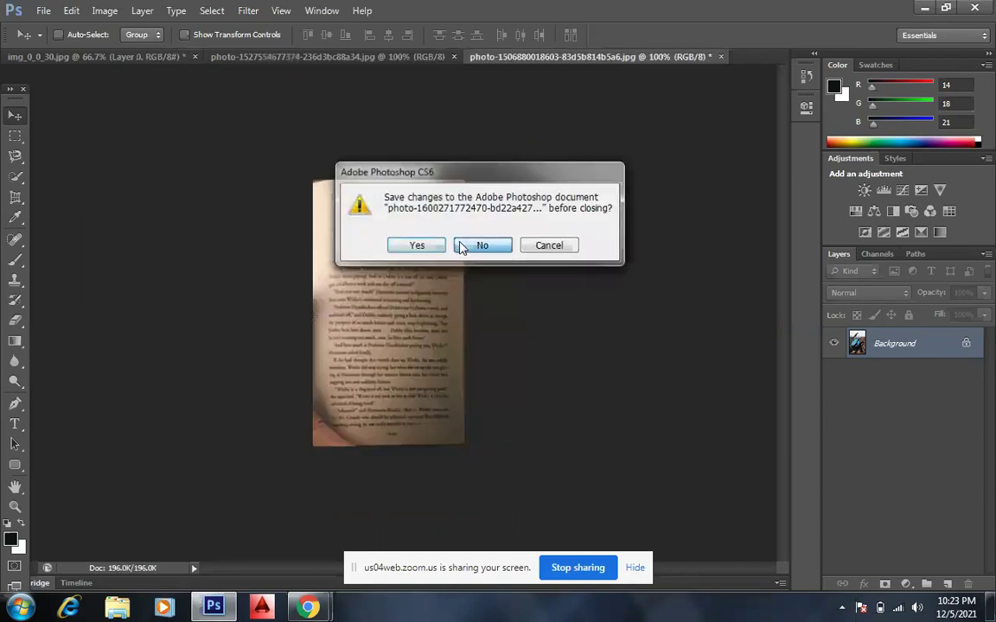
left_click(454, 56)
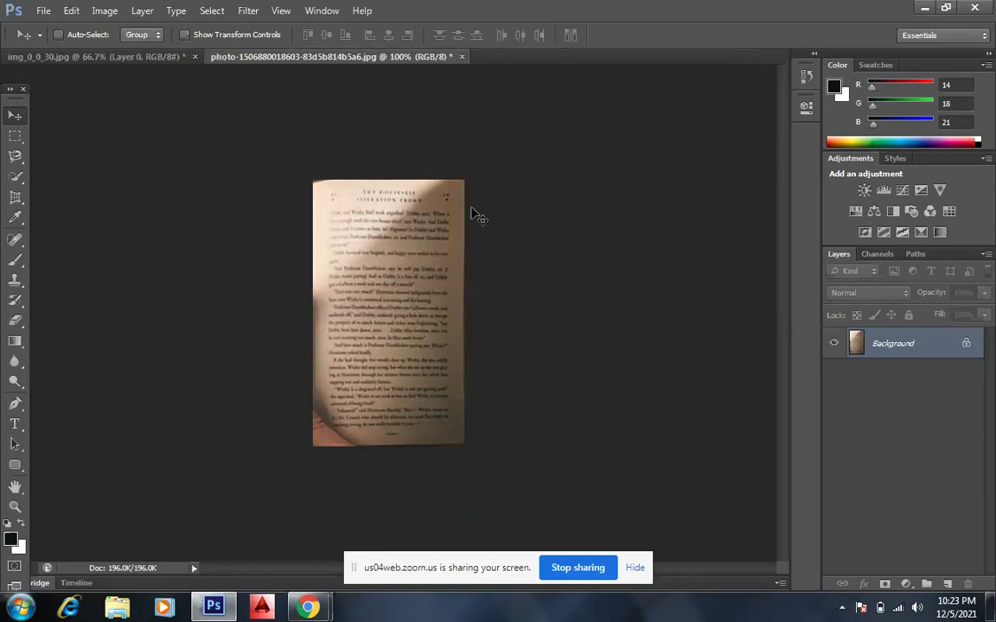
left_click(461, 57)
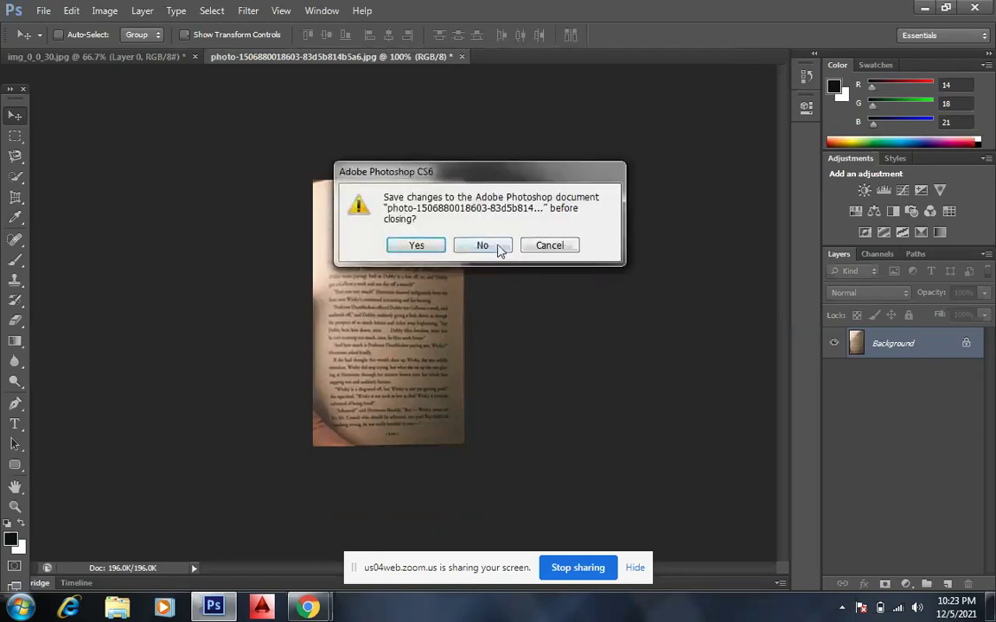
left_click(499, 249)
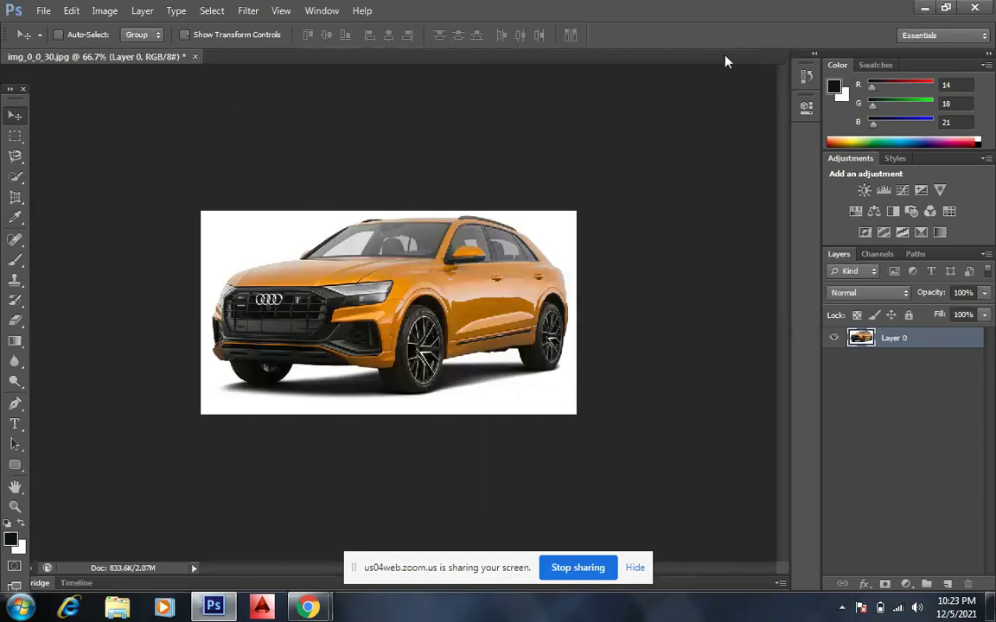
left_click(43, 12)
left_click(54, 40)
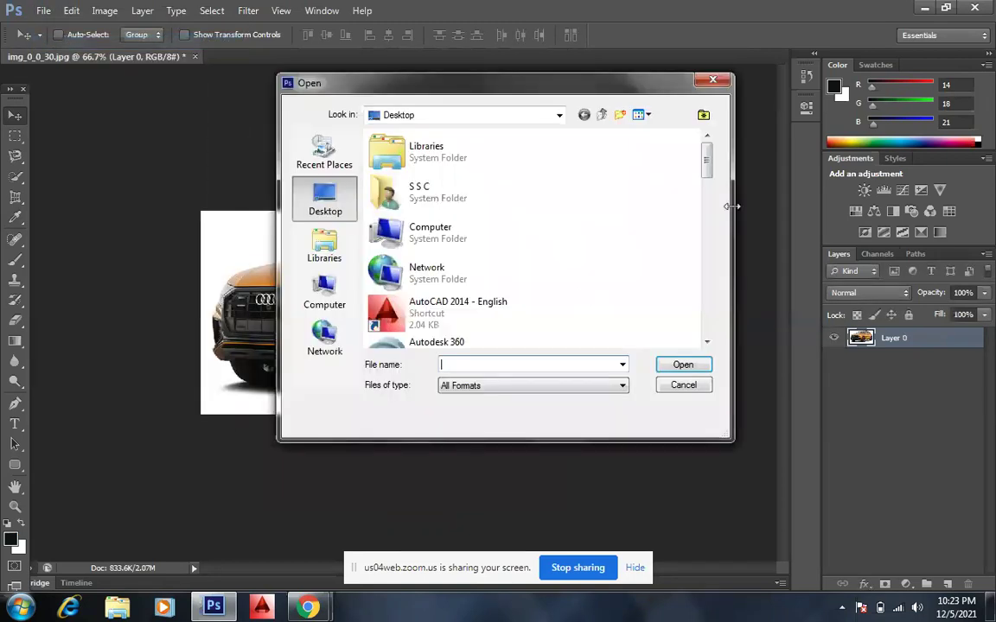
left_click_drag(707, 154, 676, 283)
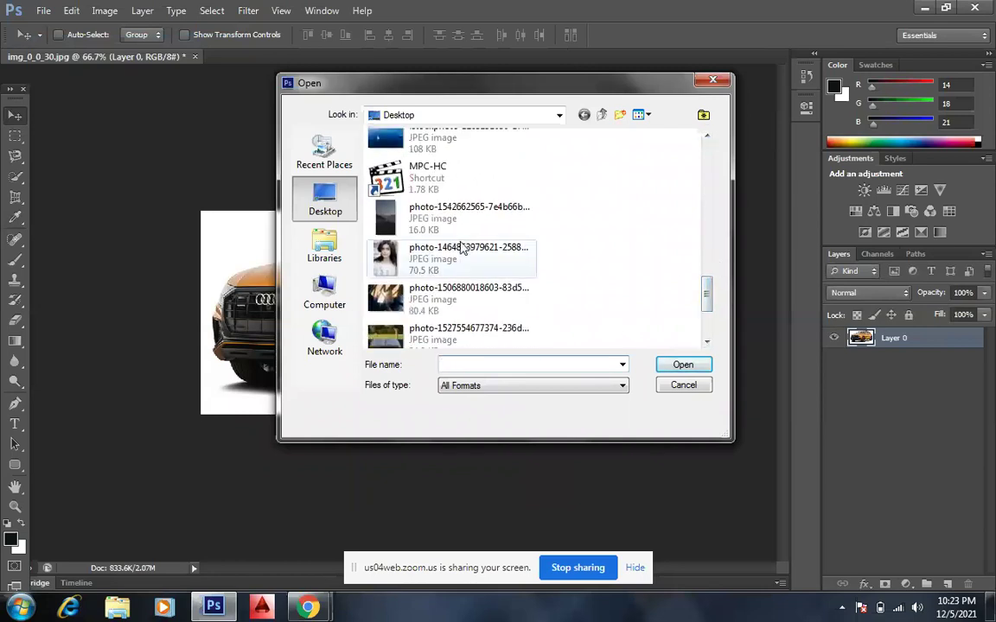
left_click(448, 256)
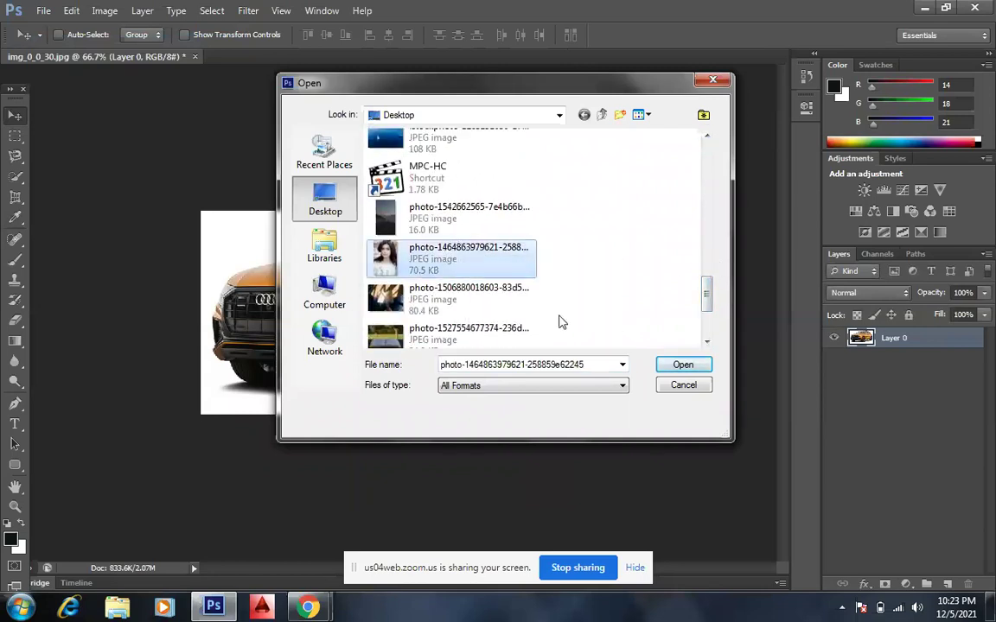
left_click(662, 370)
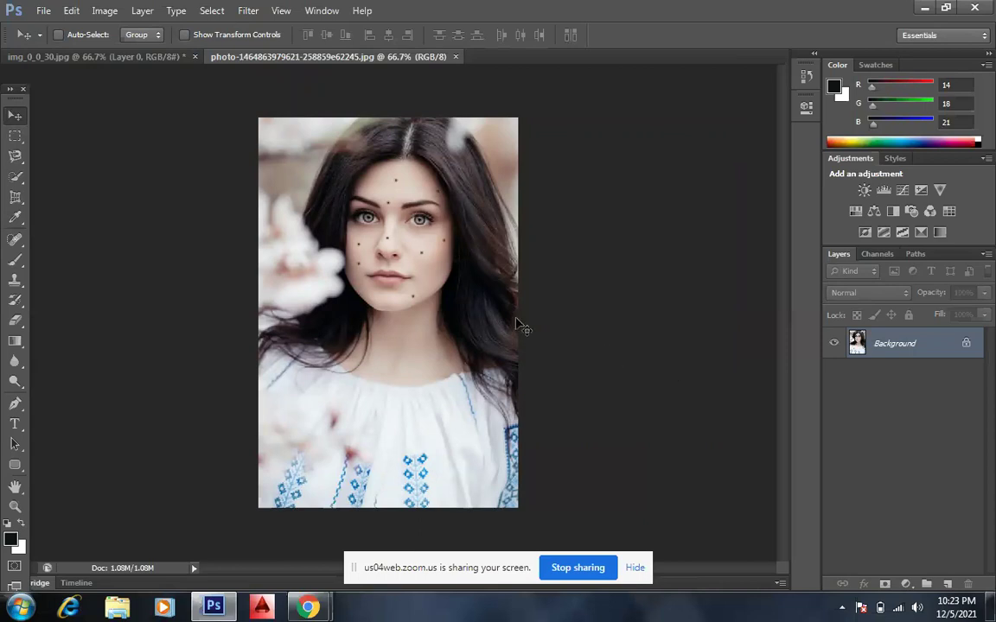
Choose the Spot Healing Brush and set its mode to Normal and its type to Content-Aware.
left_click(16, 243)
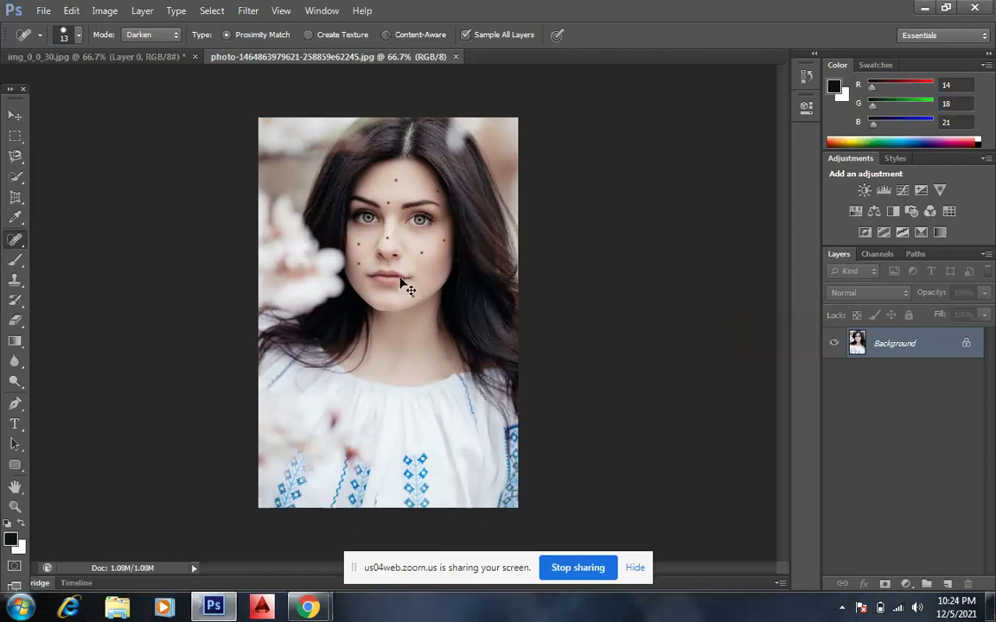
key("ctrl+minus")
key("ctrl+plus")
key("ctrl+plus")
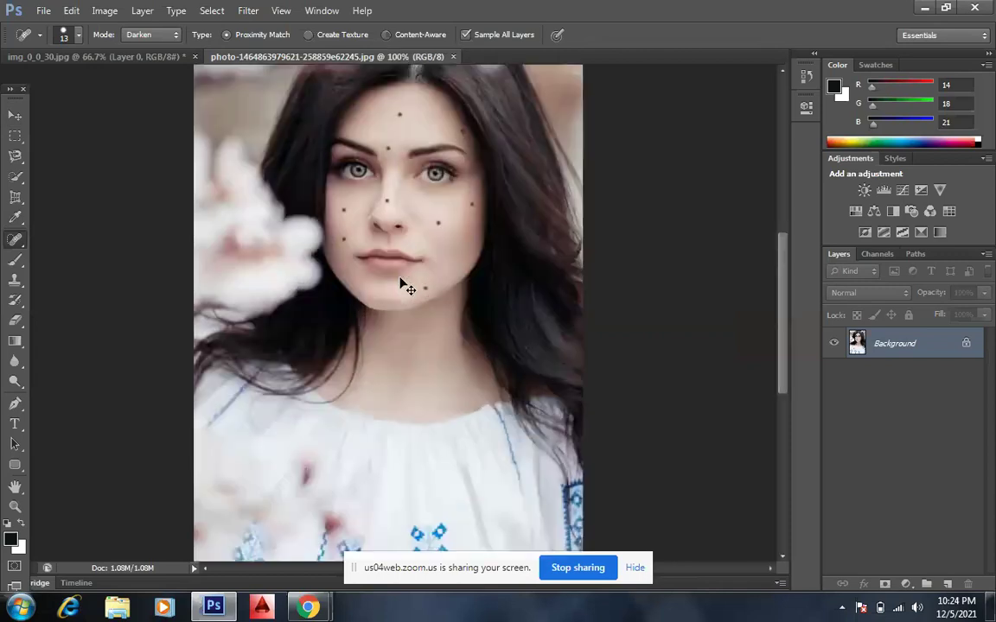
key("ctrl+plus")
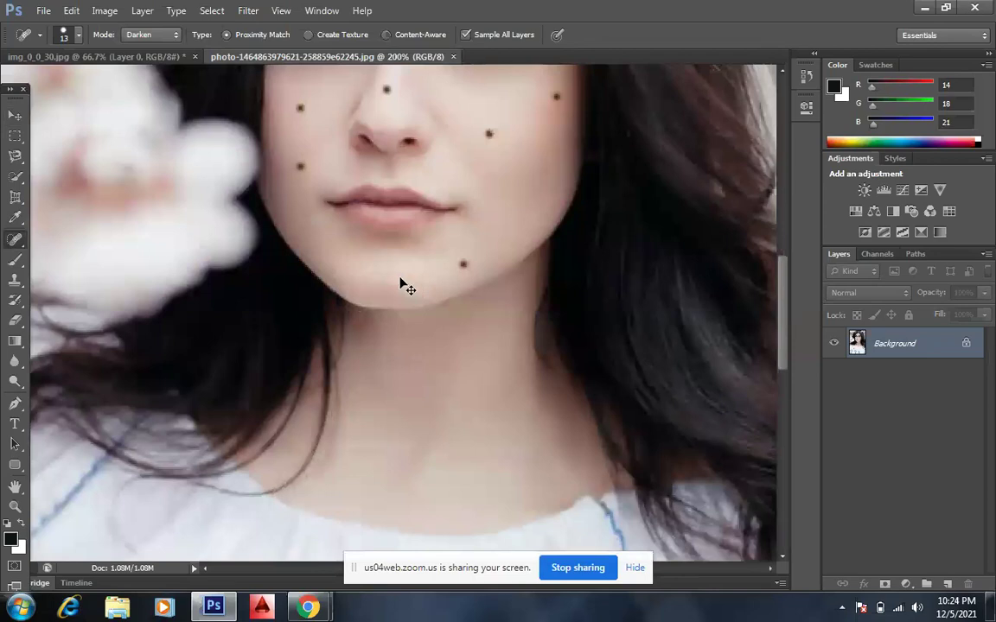
key("ctrl+minus")
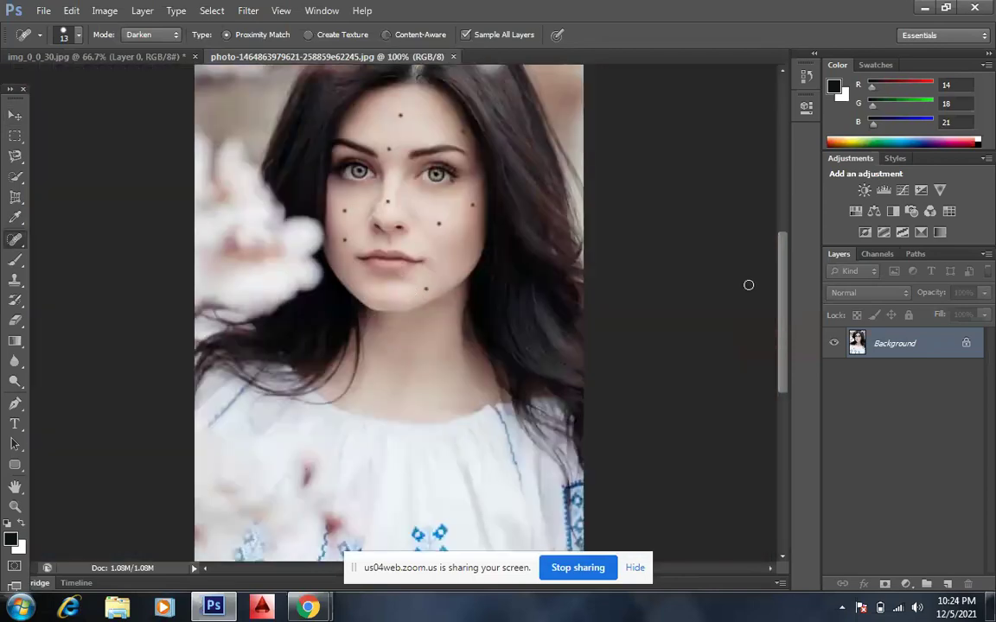
scroll(782, 298, "up", 3)
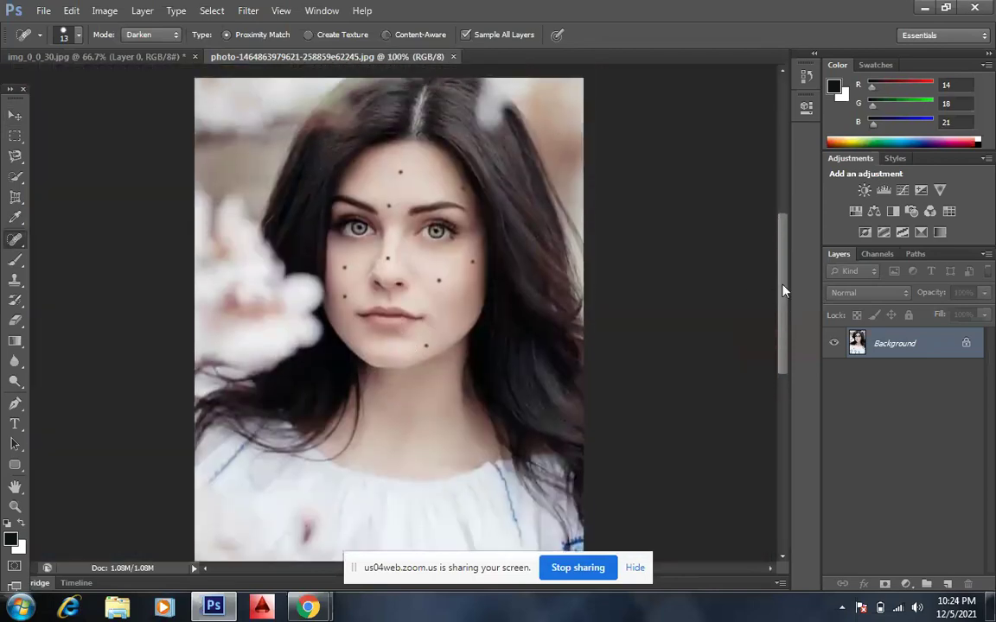
scroll(783, 292, "down", 1)
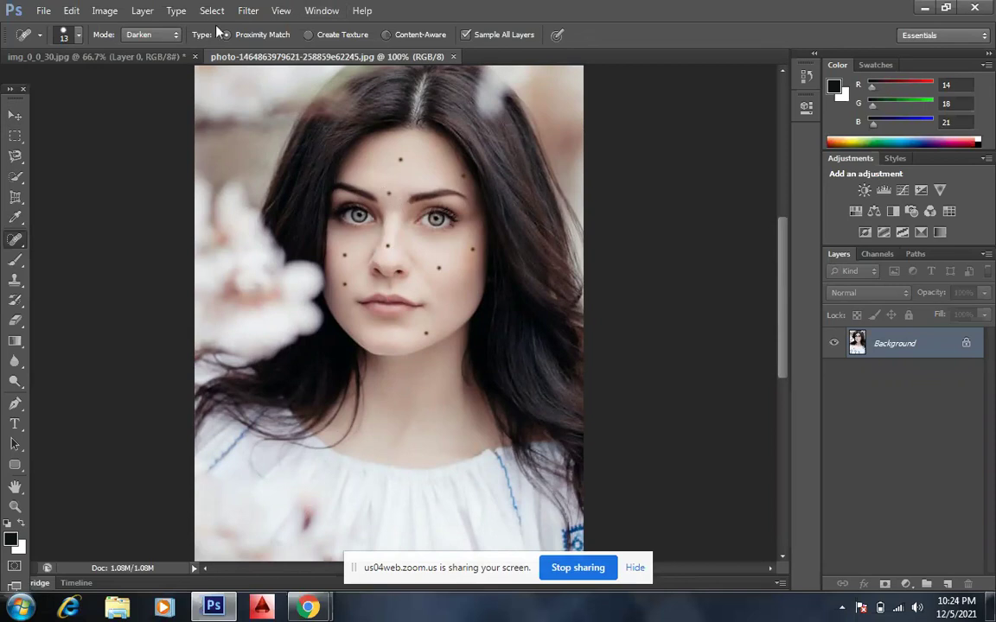
left_click(177, 36)
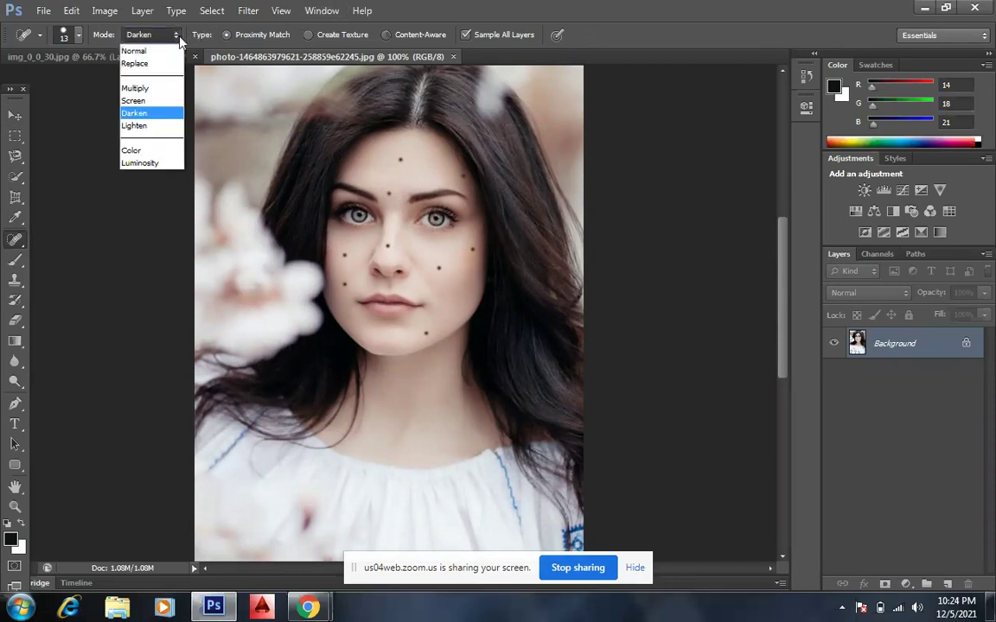
left_click(152, 52)
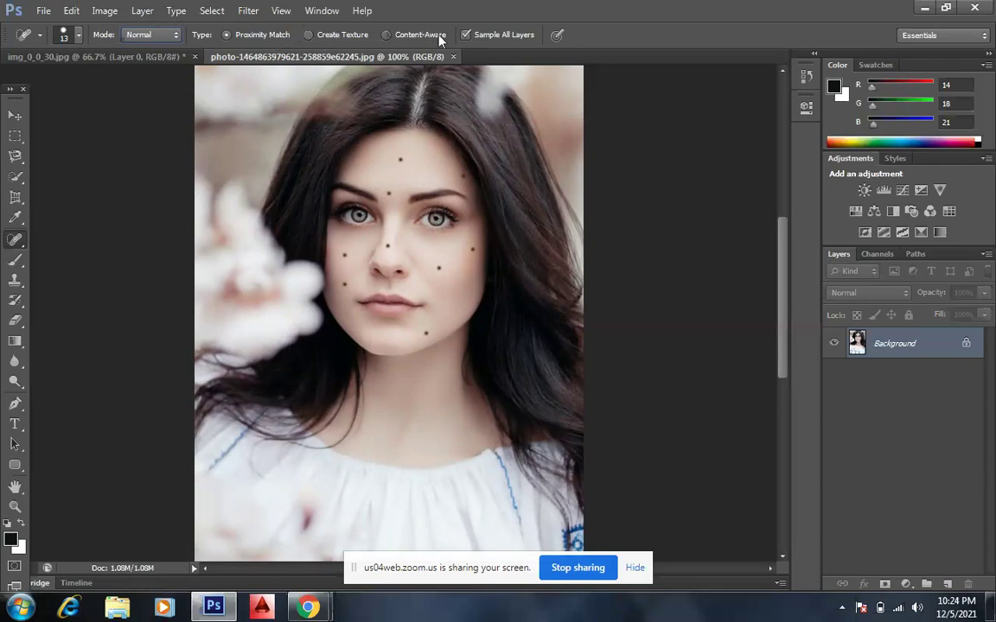
left_click(386, 34)
Add an empty layer above the portrait's Background and delete it.
key("ctrl+shift+alt+n")
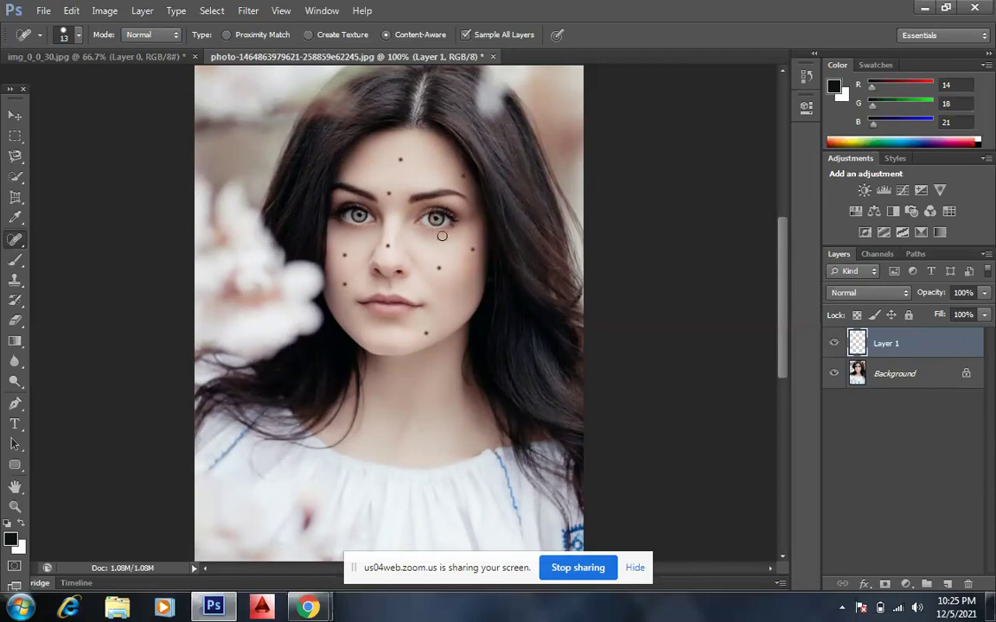
left_click(834, 343)
left_click_drag(909, 347, 967, 584)
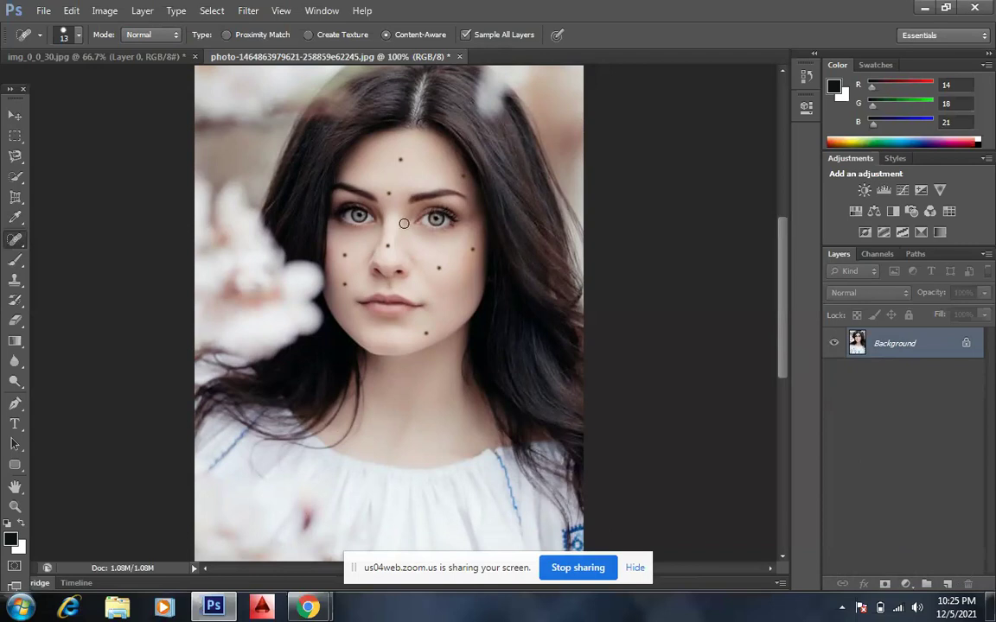
Adjust the healing brush diameter on the canvas, leaving it at 13 px, and heal the two dark spots in the middle of the forehead.
right_click(419, 171, "alt")
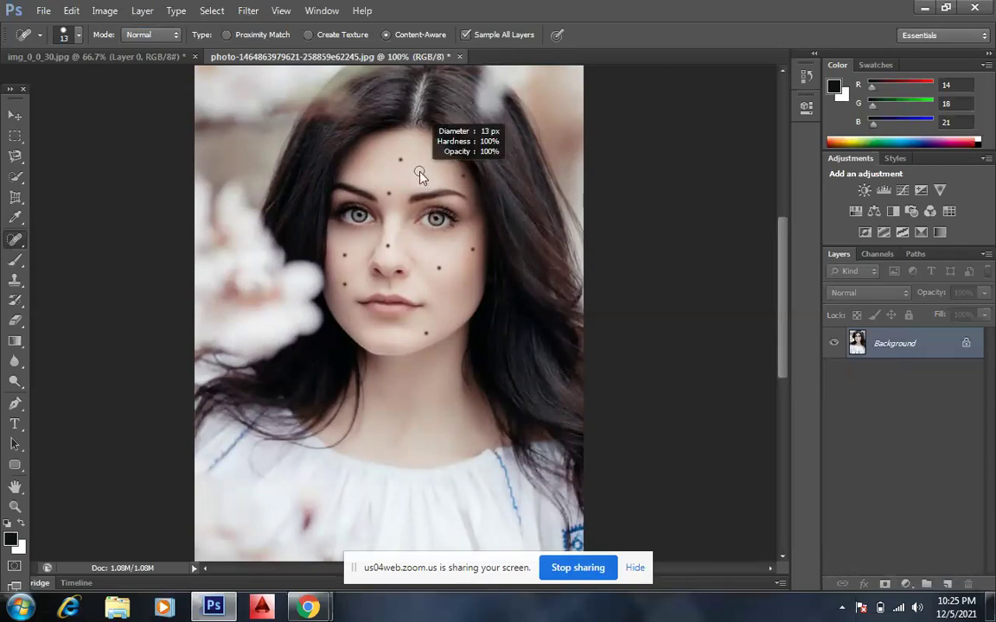
right_click(420, 171, "alt")
left_click_drag(419, 171, 447, 179)
mouse_move(447, 180)
left_mouse_down()
mouse_move(420, 177)
mouse_move(440, 177)
left_mouse_up()
mouse_move(439, 172)
left_mouse_down()
mouse_move(439, 156)
mouse_move(438, 187)
mouse_move(437, 172)
mouse_move(418, 170)
left_mouse_up()
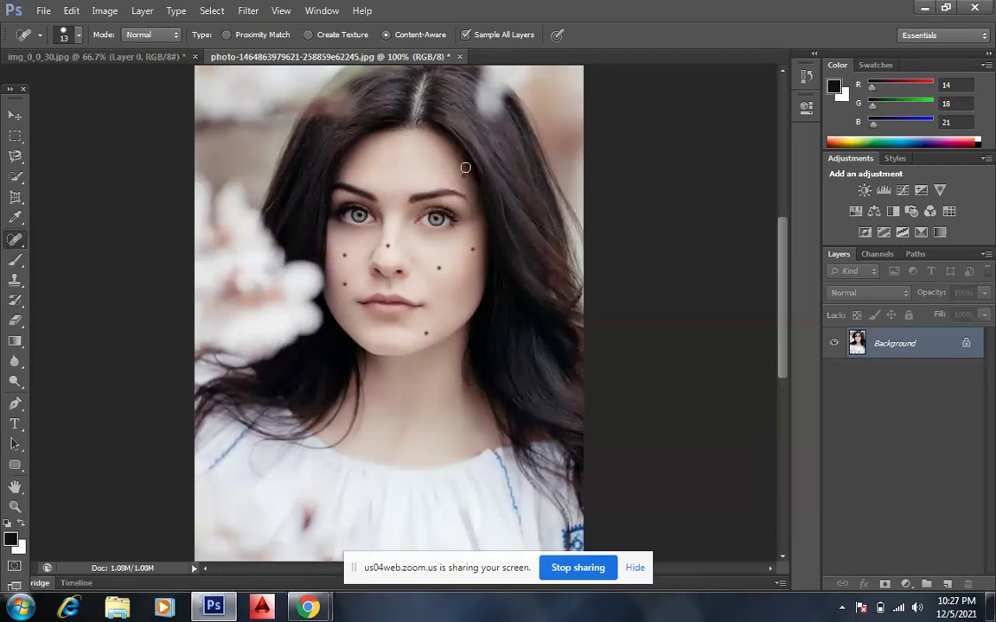
Set the healing mode to Lighten and heal the dark spot on the nose.
left_click(175, 38)
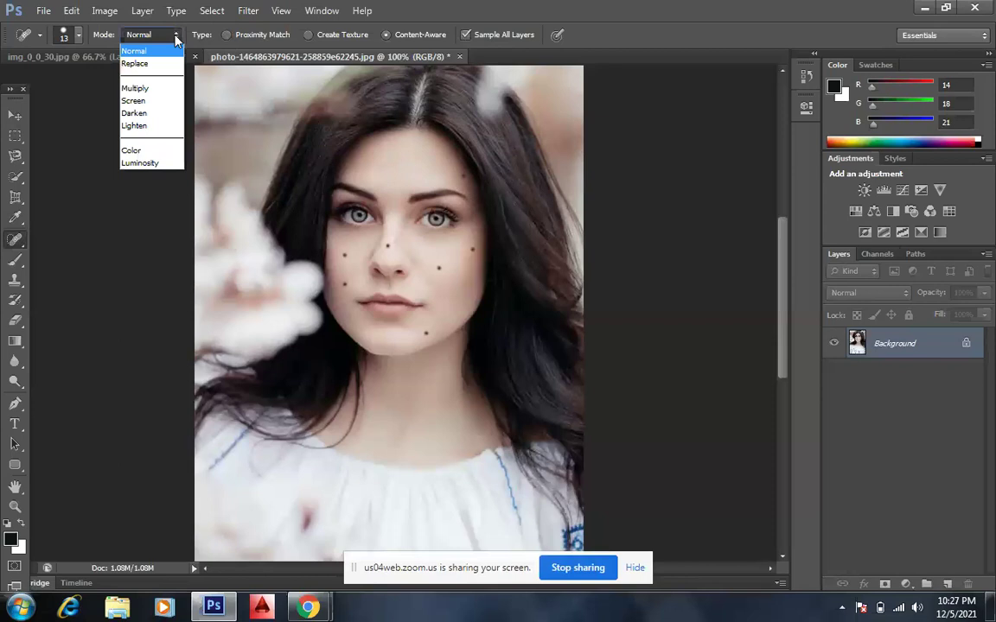
left_click(143, 125)
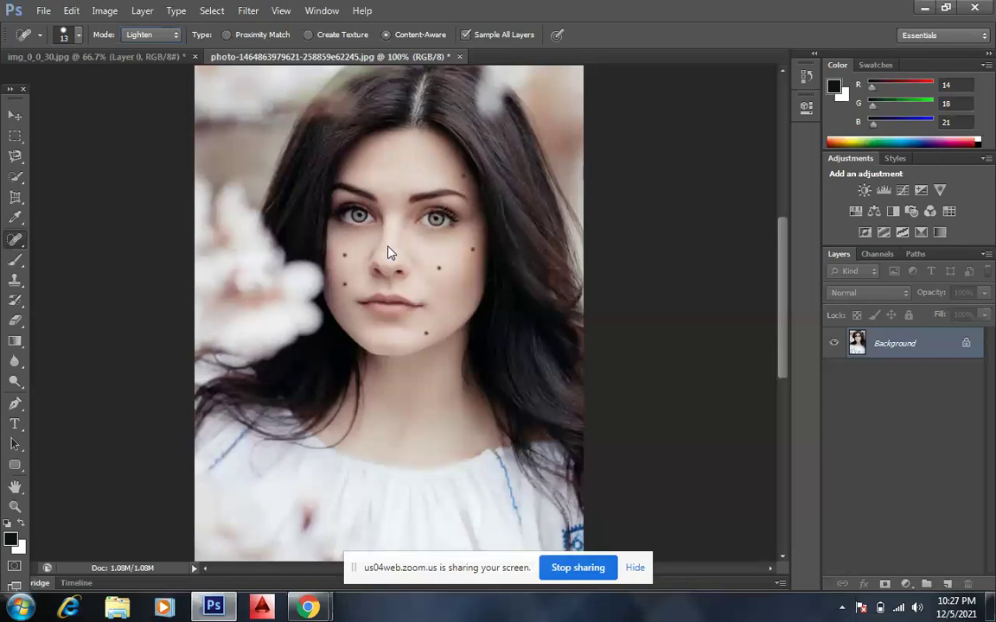
Try to heal the upper dark spot on the cheek beside the blossoms in Darken mode.
left_click(176, 35)
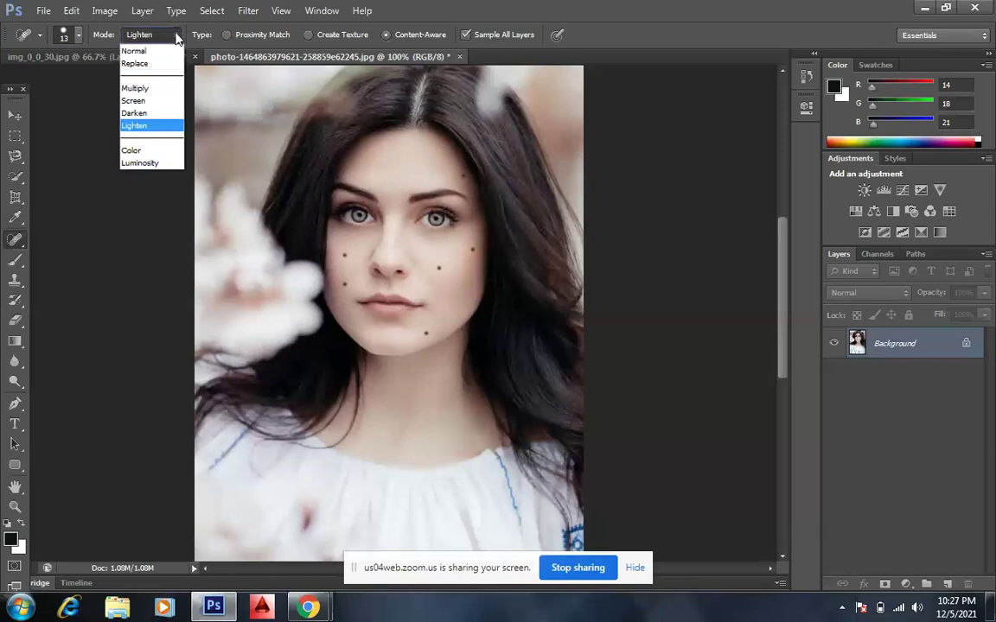
left_click(136, 113)
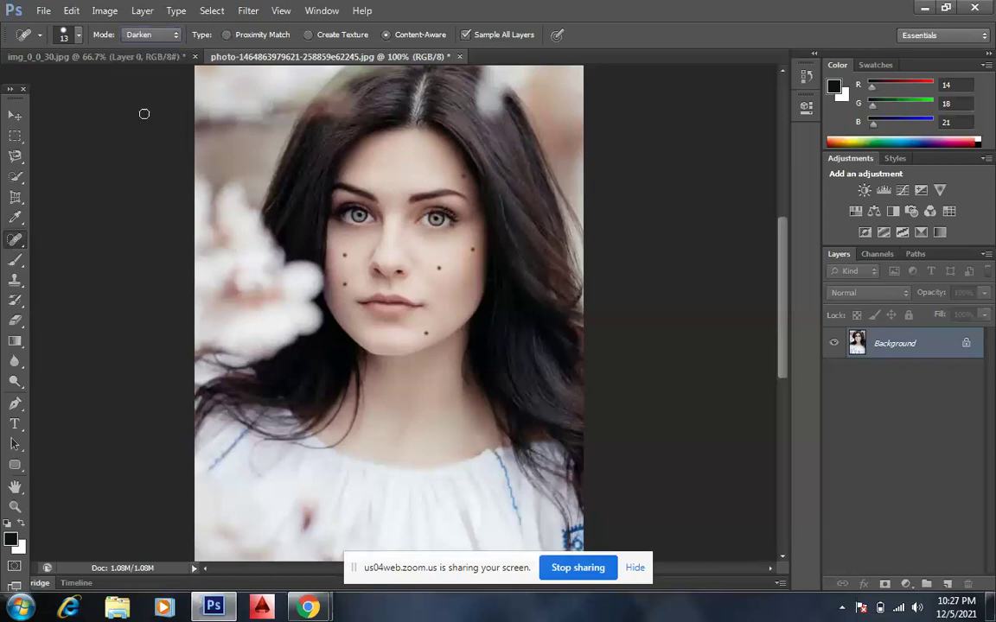
left_click(344, 256)
Switch the healing mode back to Lighten and heal the upper dark spot on the cheek beside the blossoms.
left_click(171, 38)
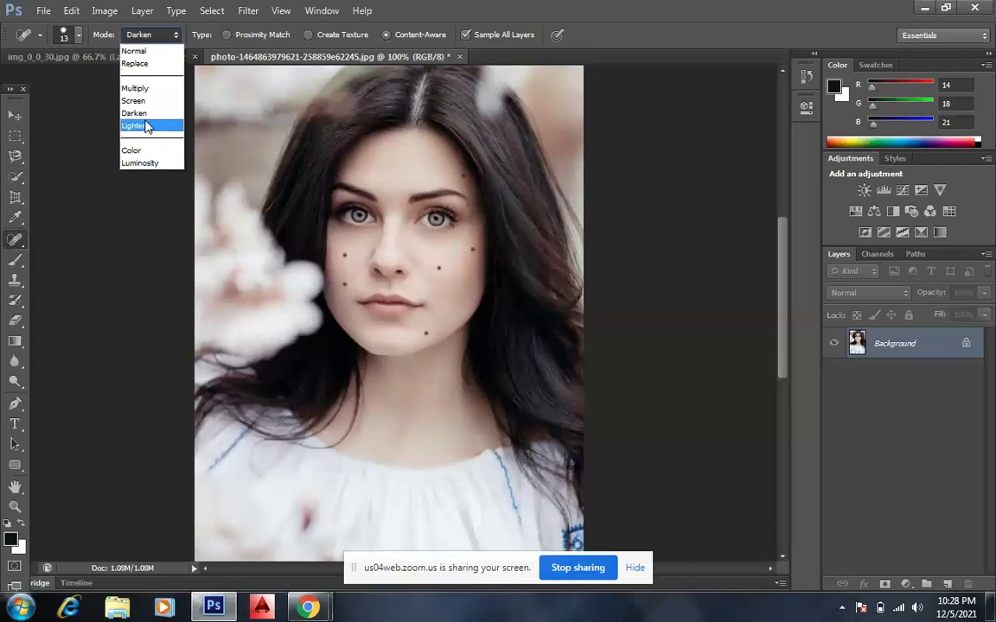
left_click(138, 125)
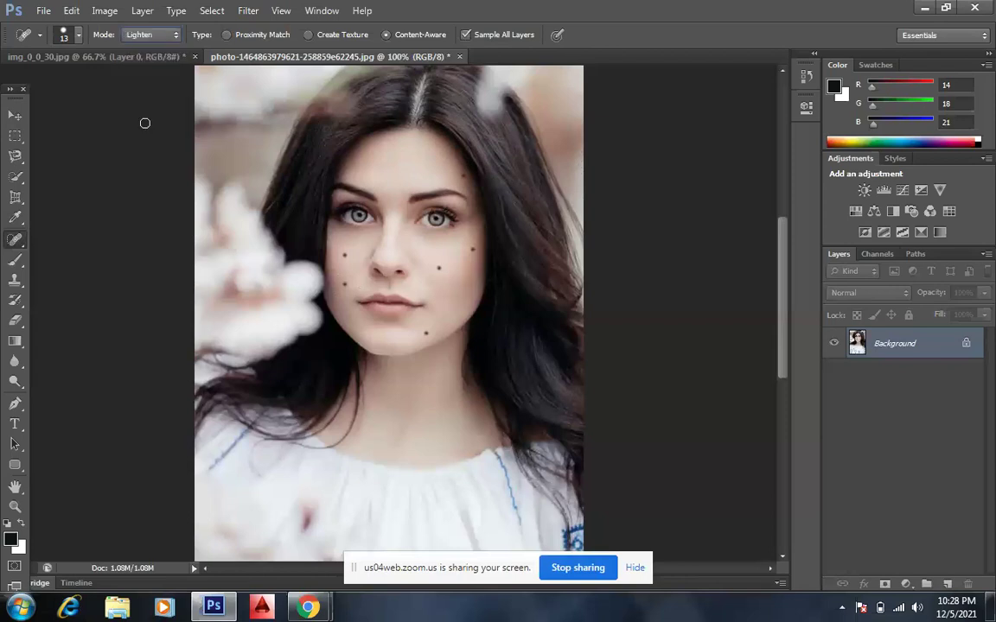
left_click(344, 255)
With the Brush, make white the foreground color, reduce the brush size and paint four small white dots on the forehead.
left_click(13, 261)
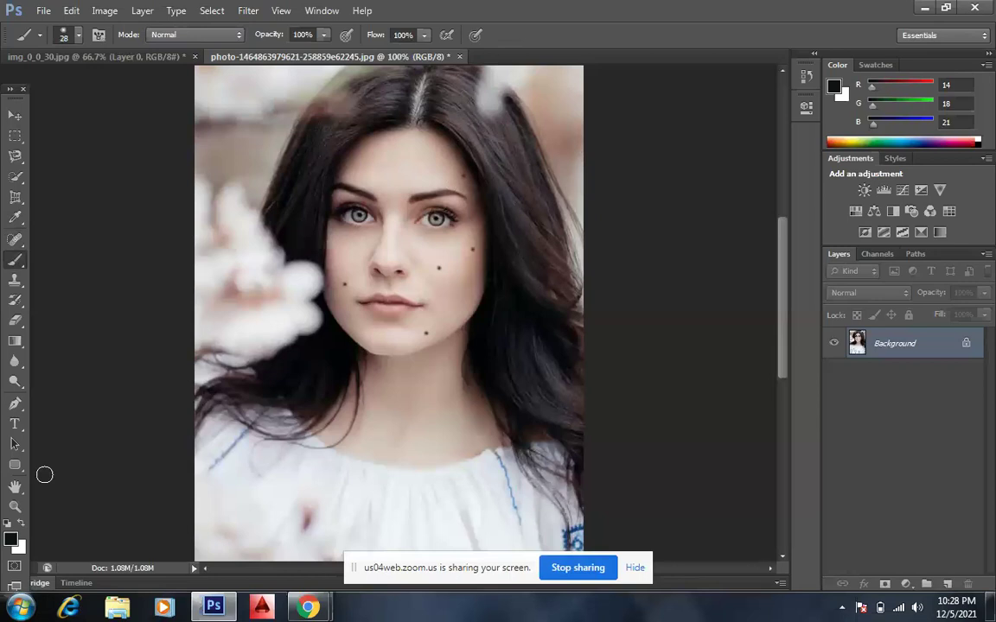
key("x")
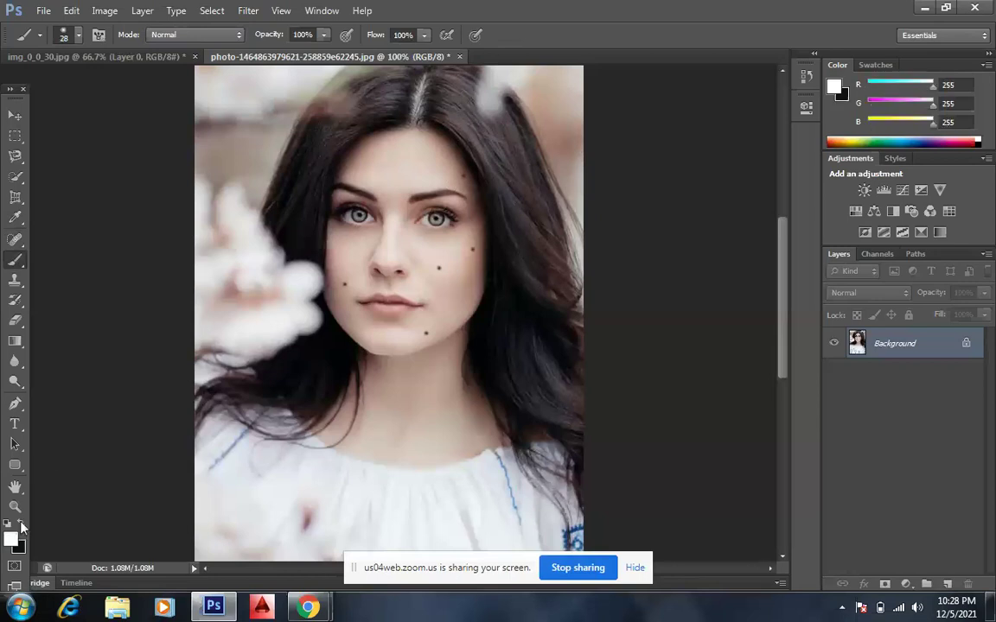
right_click(403, 153, "alt")
left_click_drag(402, 151, 392, 157)
left_click(374, 166)
left_click(395, 191)
With the Spot Healing Brush, try Lighten on a white forehead dot, and switch the mode to Darken to heal the white dots.
left_click(15, 240)
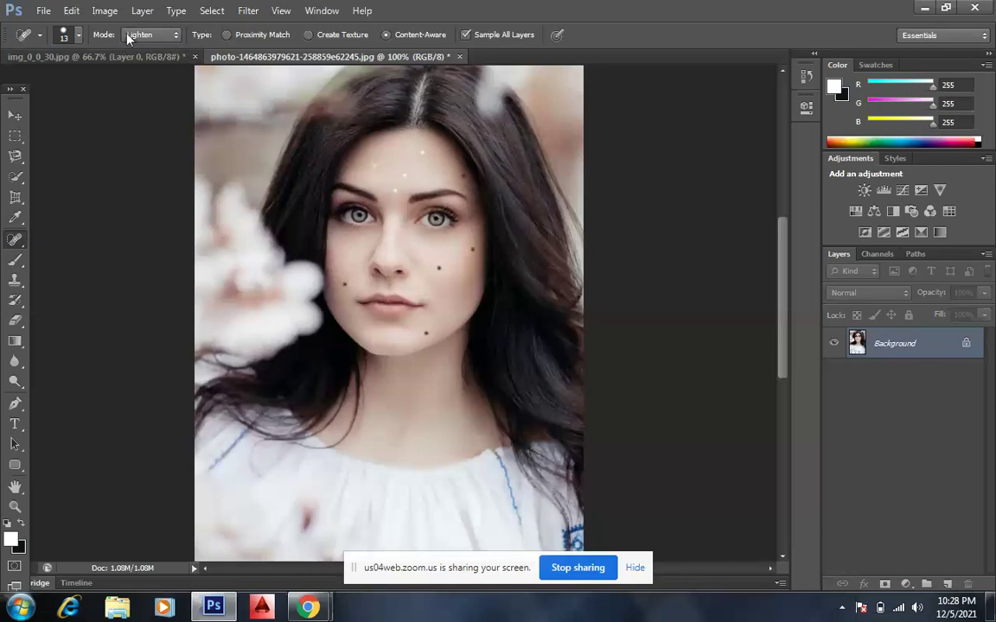
left_click(377, 166)
left_click(178, 39)
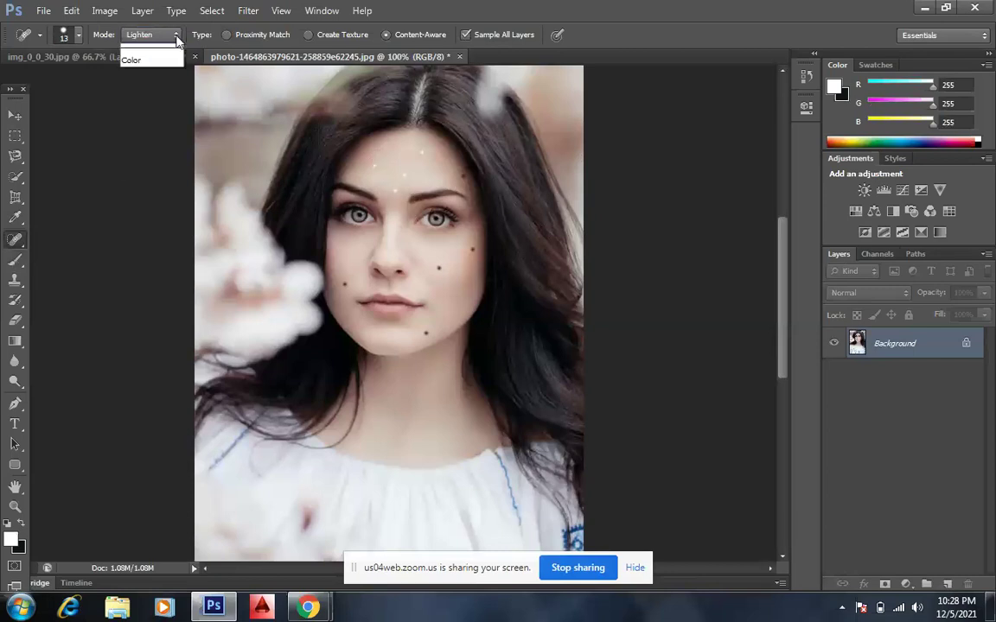
left_click(142, 111)
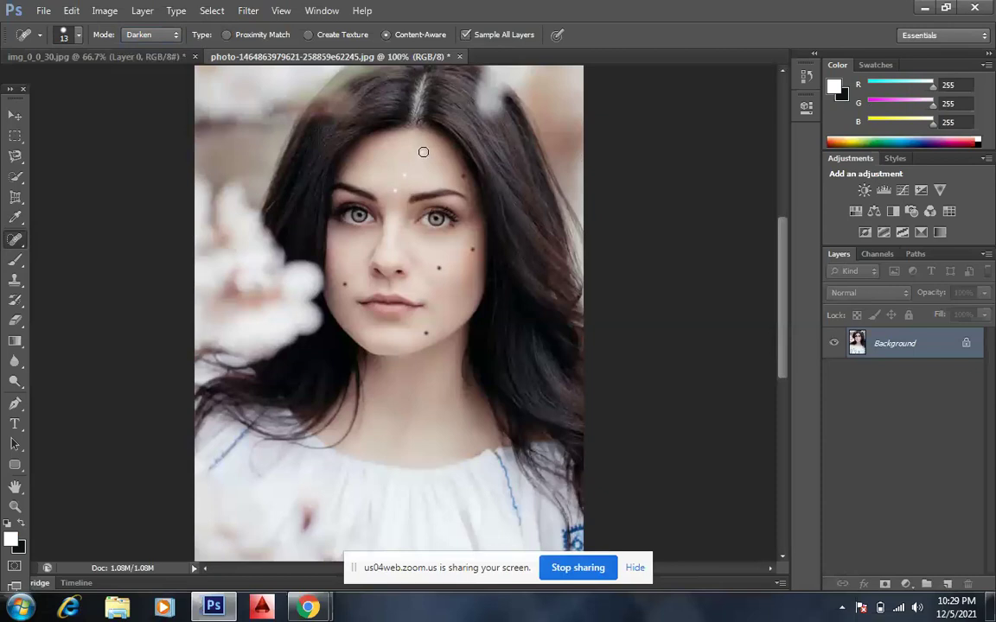
left_click(403, 177)
Set the healing mode back to Lighten with the Content-Aware type and heal the dark spots on the temple, chin and cheek beside the blossoms.
left_click(162, 33)
left_click(150, 126)
left_click(386, 35)
left_click(308, 34)
left_click(387, 34)
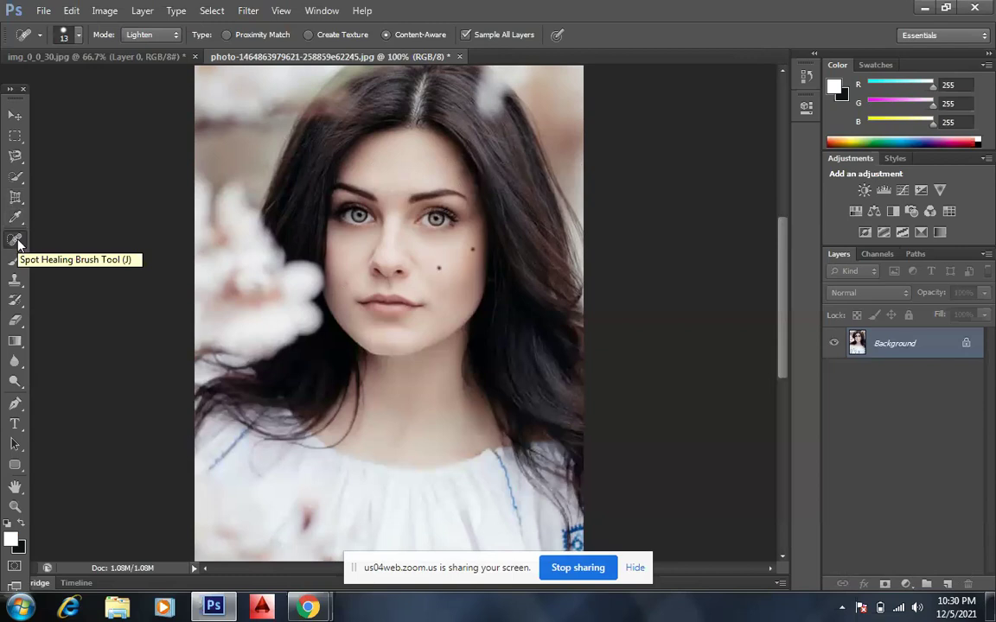
Activate the Clone Stamp tool and close the car image img_0_0_30.jpg without saving its changes.
left_click(15, 284)
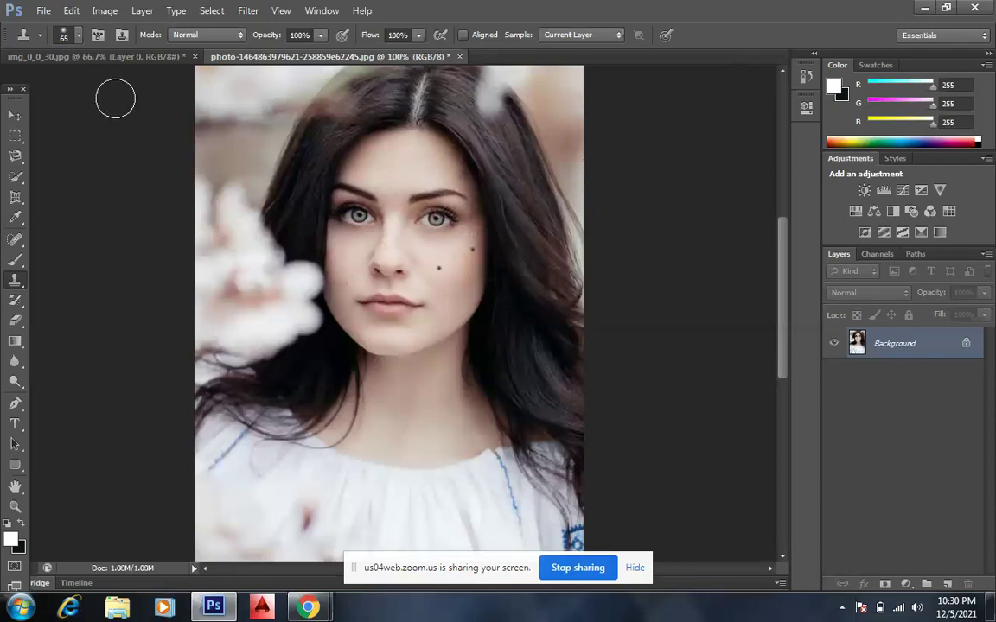
left_click(195, 57)
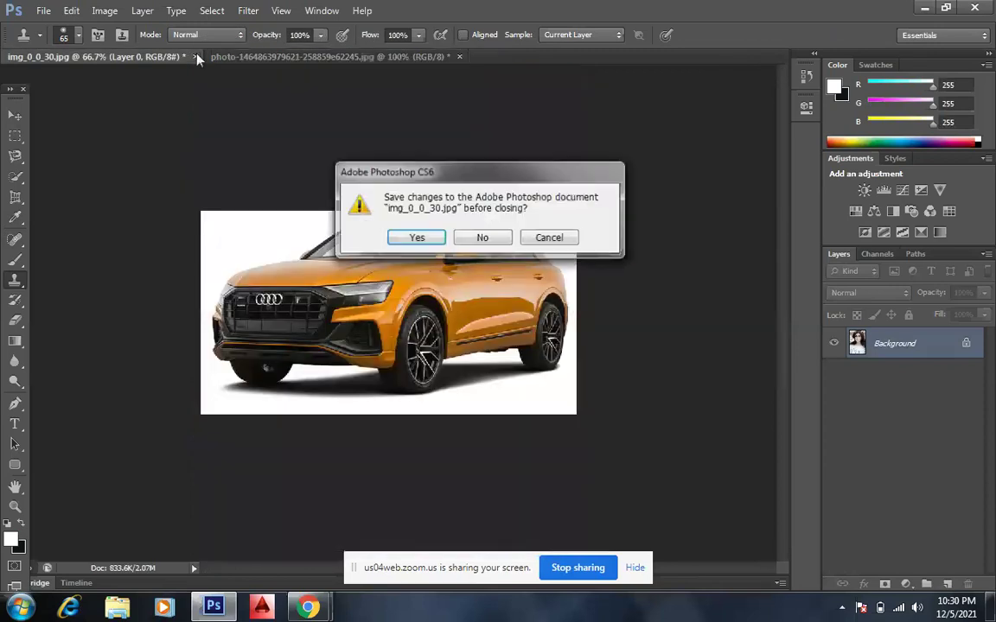
key("n")
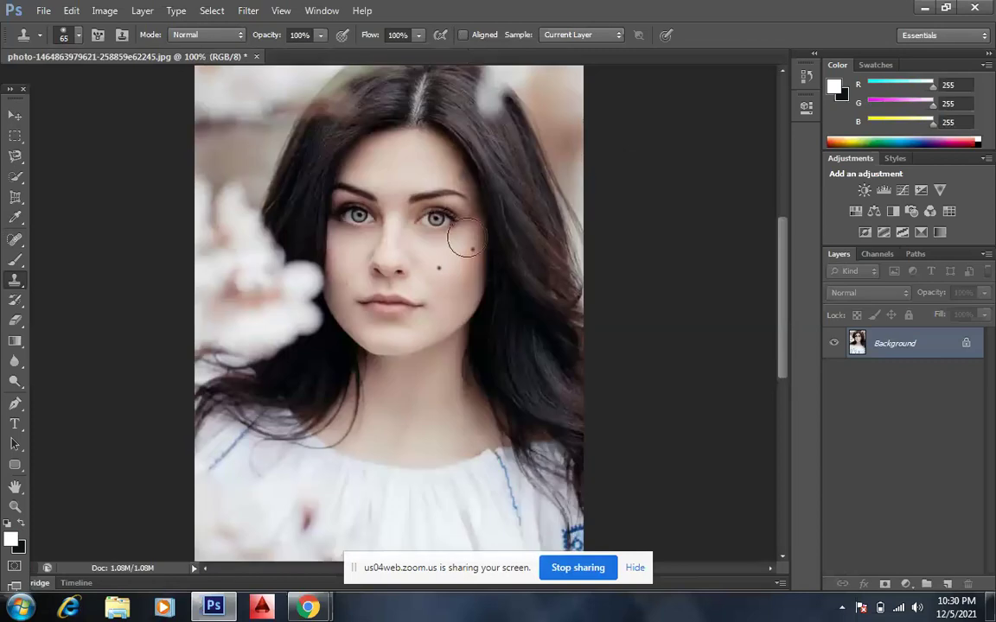
left_click(44, 12)
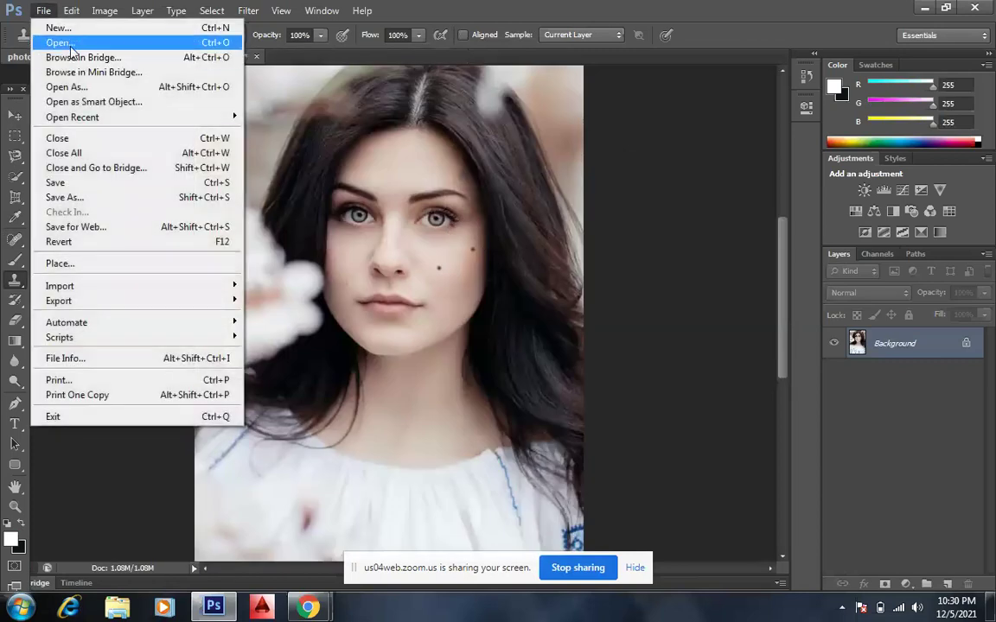
left_click(50, 42)
left_click_drag(706, 161, 709, 269)
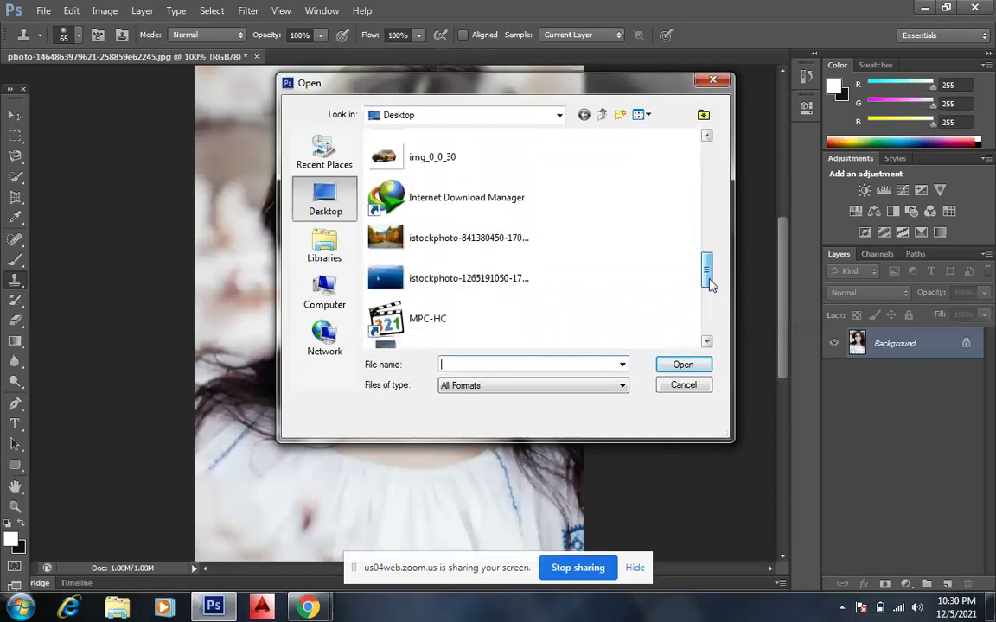
left_click(518, 268)
left_click(672, 367)
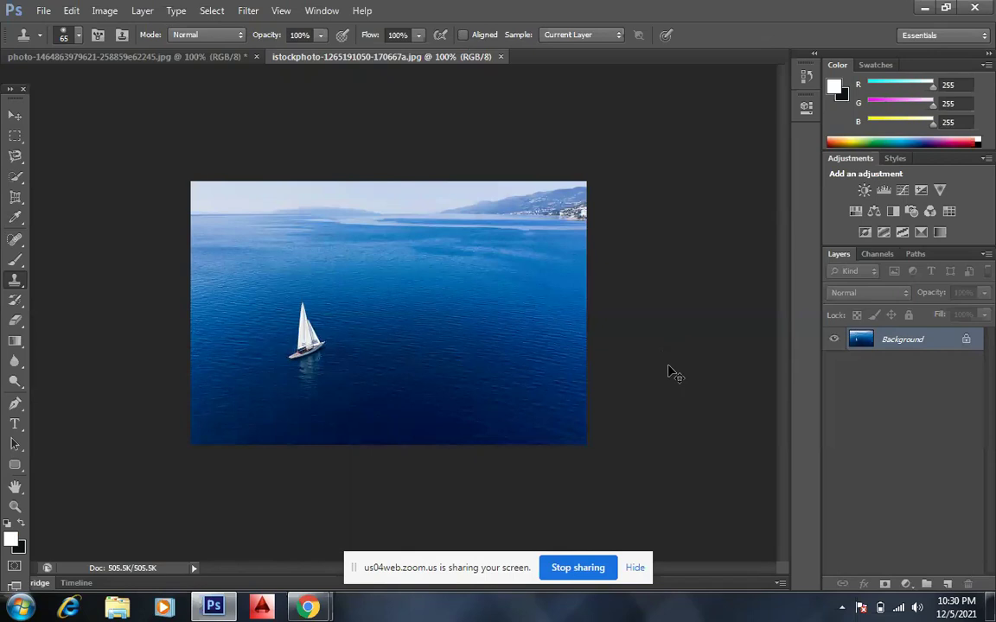
key("ctrl+plus")
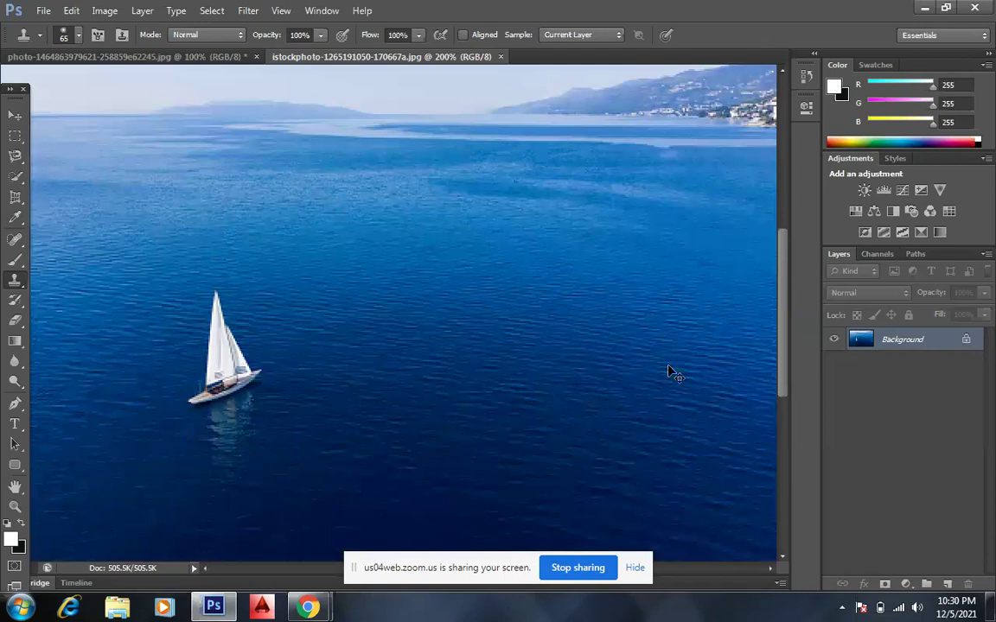
key("ctrl+minus")
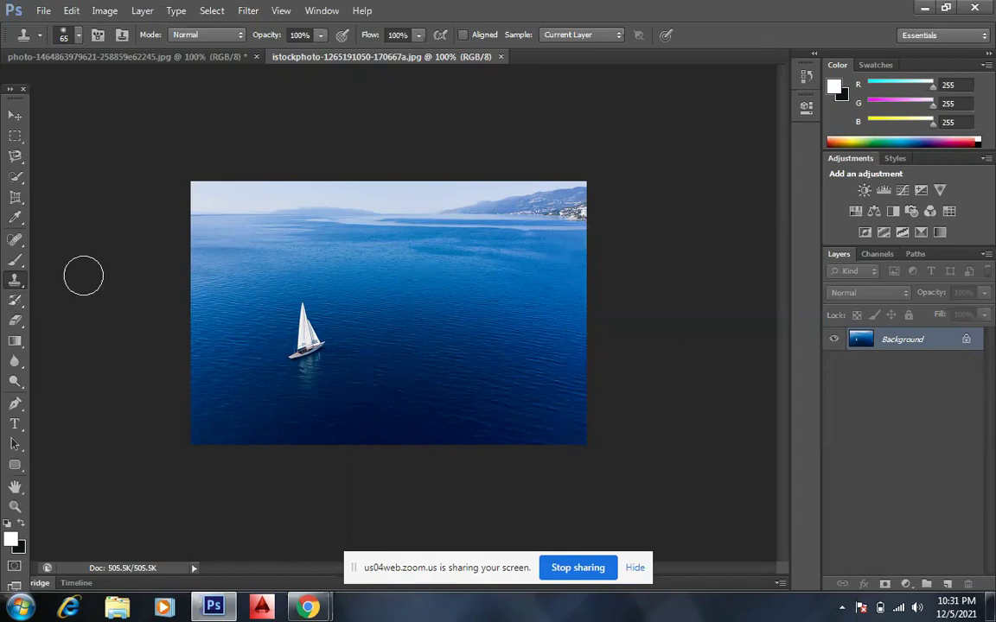
With the Clone Stamp at size 89, sample the sailboat and stamp copies of it onto the water on the right side of the photo.
left_click(15, 114)
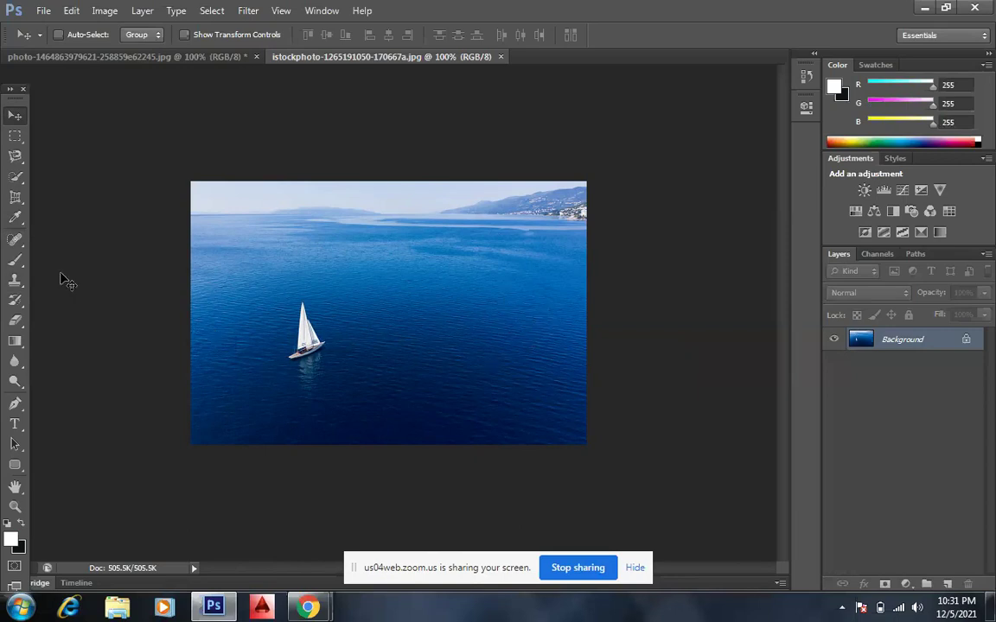
left_click(15, 279)
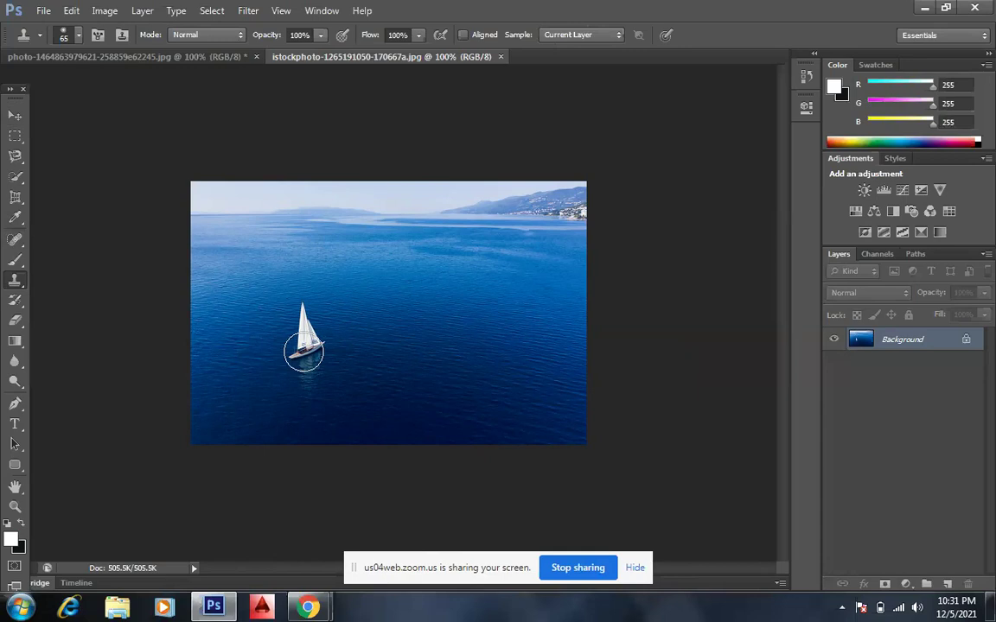
left_click(304, 350, "alt")
mouse_move(303, 350)
left_mouse_down("alt")
mouse_move(319, 358)
mouse_move(314, 347)
left_mouse_up("alt")
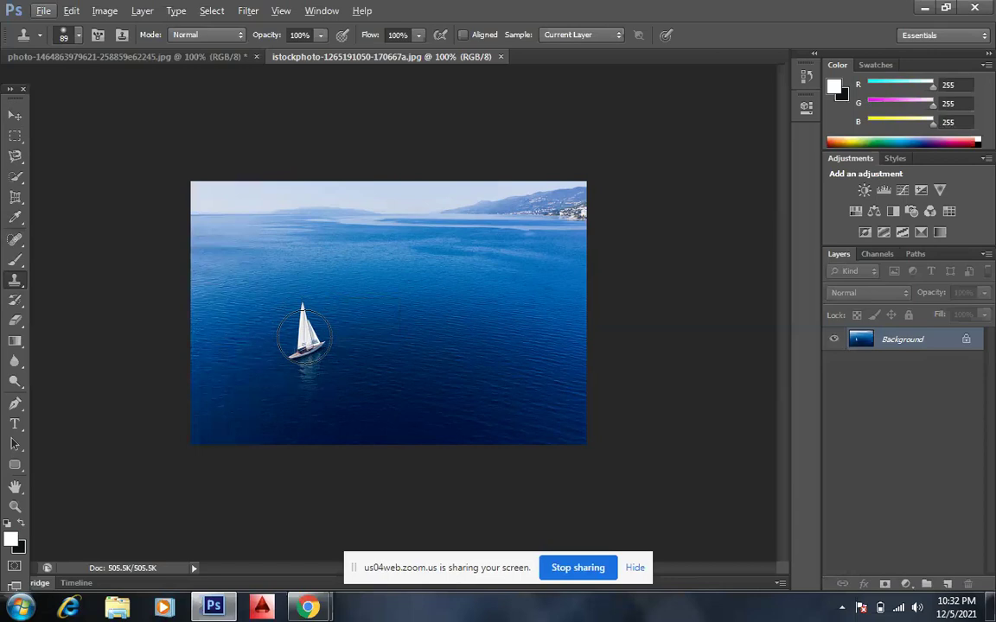
left_click(304, 337, "alt")
left_click(371, 317)
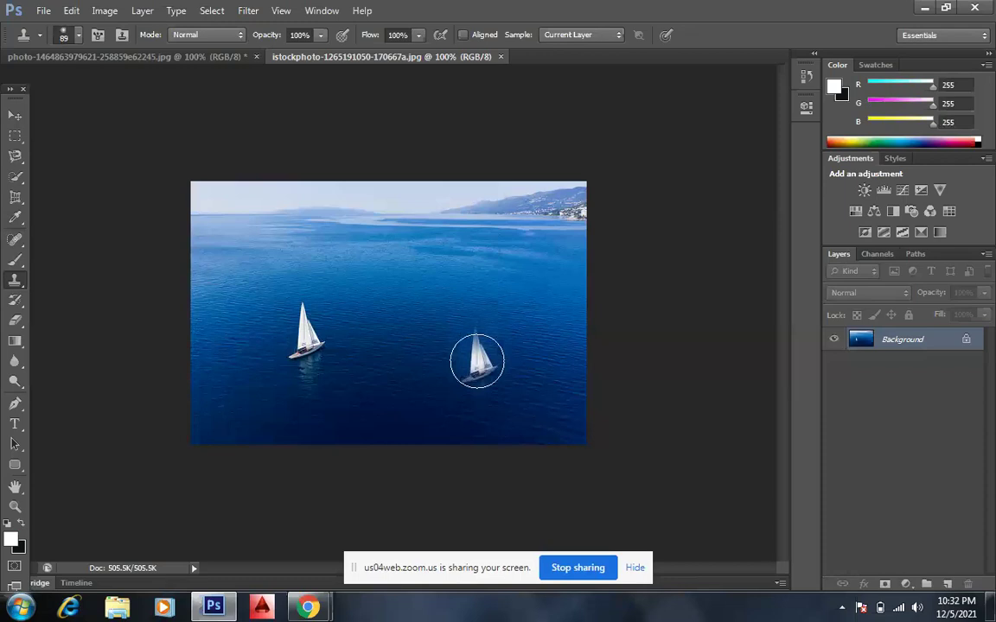
left_click(476, 358)
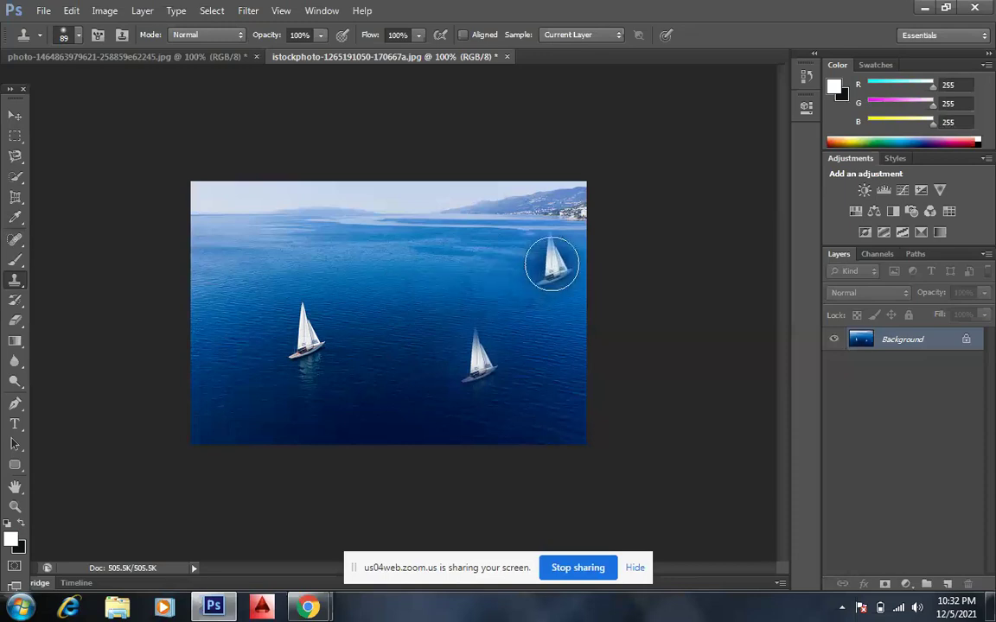
left_click(550, 275)
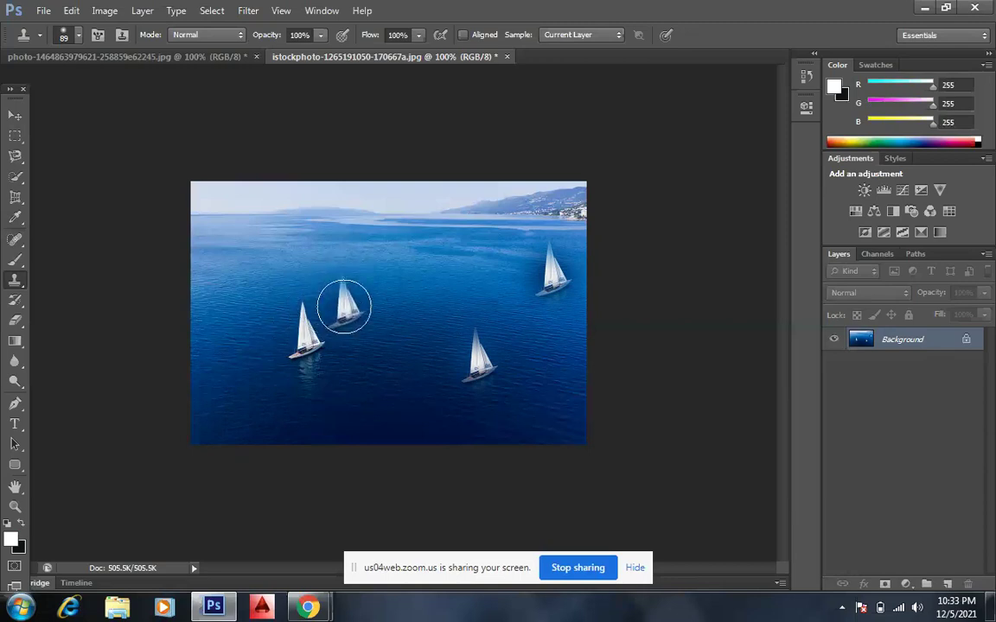
Undo the cloned sailboats so that only the original boat remains.
key("ctrl+z")
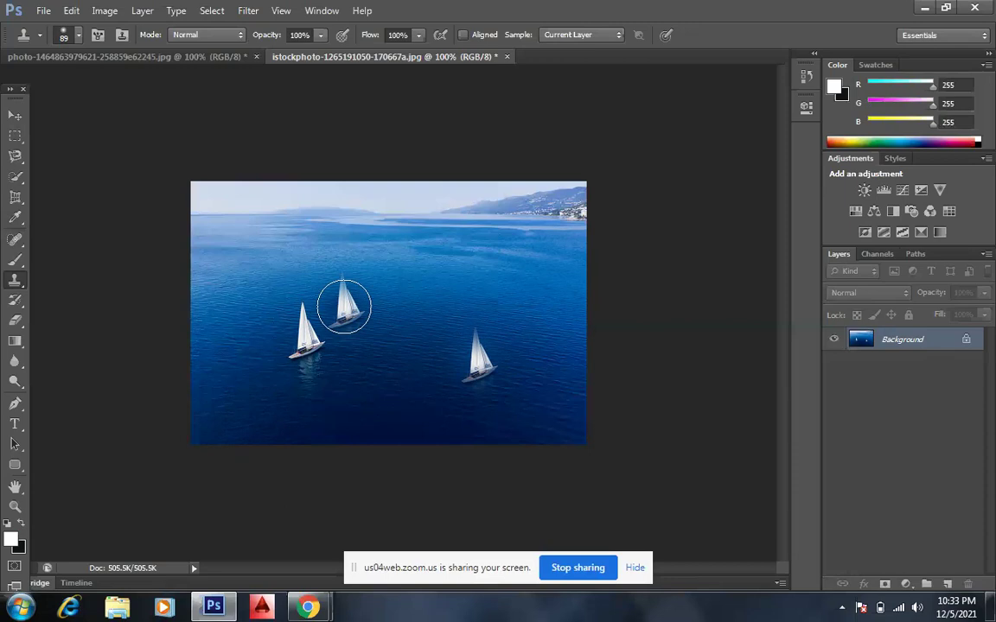
key("ctrl+alt+z")
key("ctrl+alt+z")
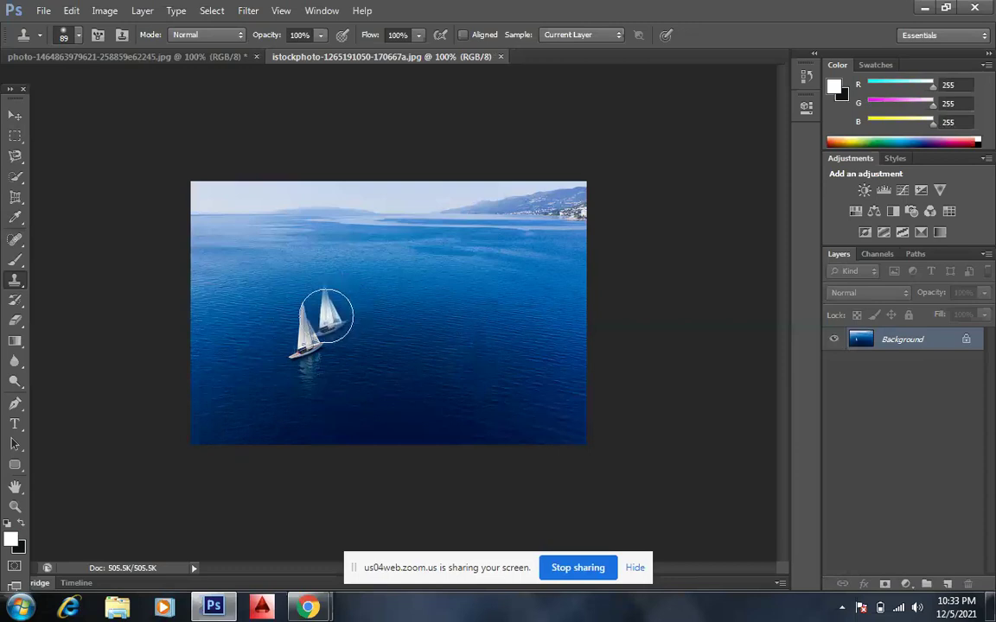
key("ctrl+shift+z")
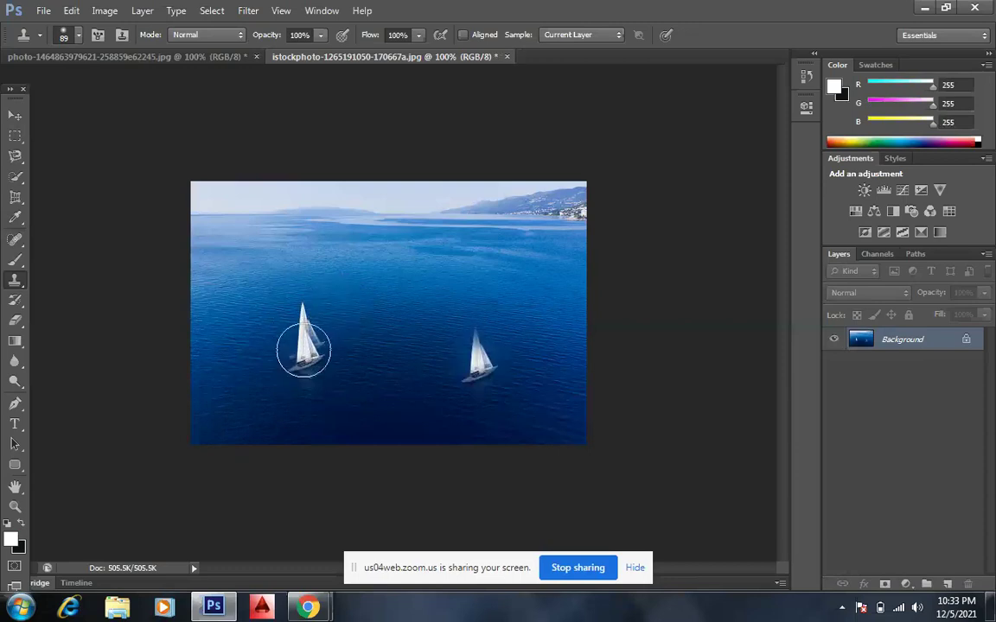
key("ctrl+alt+z")
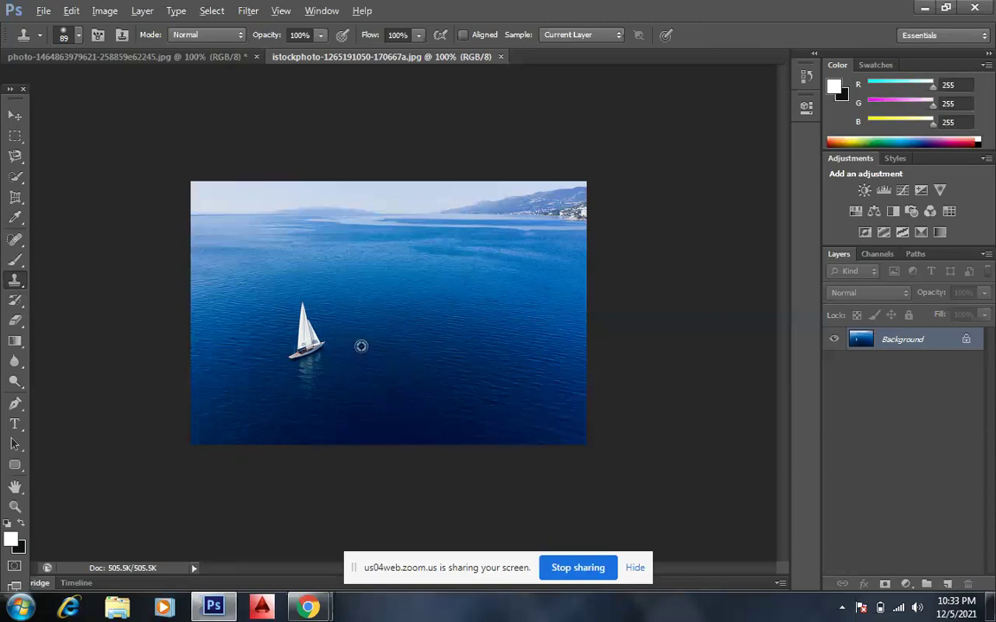
Sample clear water beside the sailboat with the Clone Stamp and paint it over the boat and its reflection.
left_click(362, 345, "alt")
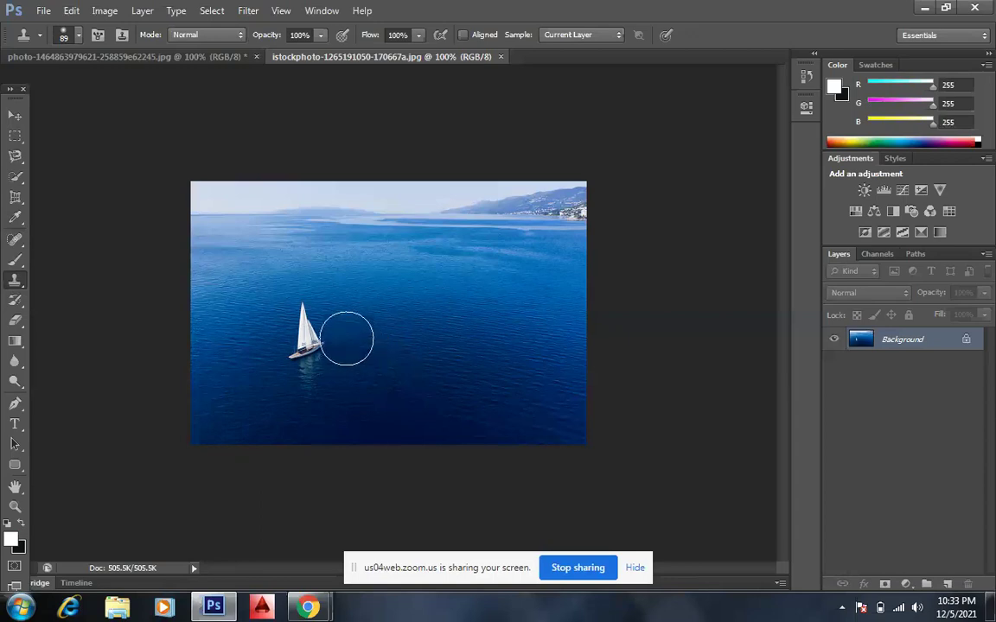
mouse_move(338, 344)
left_mouse_down()
mouse_move(290, 311)
mouse_move(301, 334)
left_mouse_up()
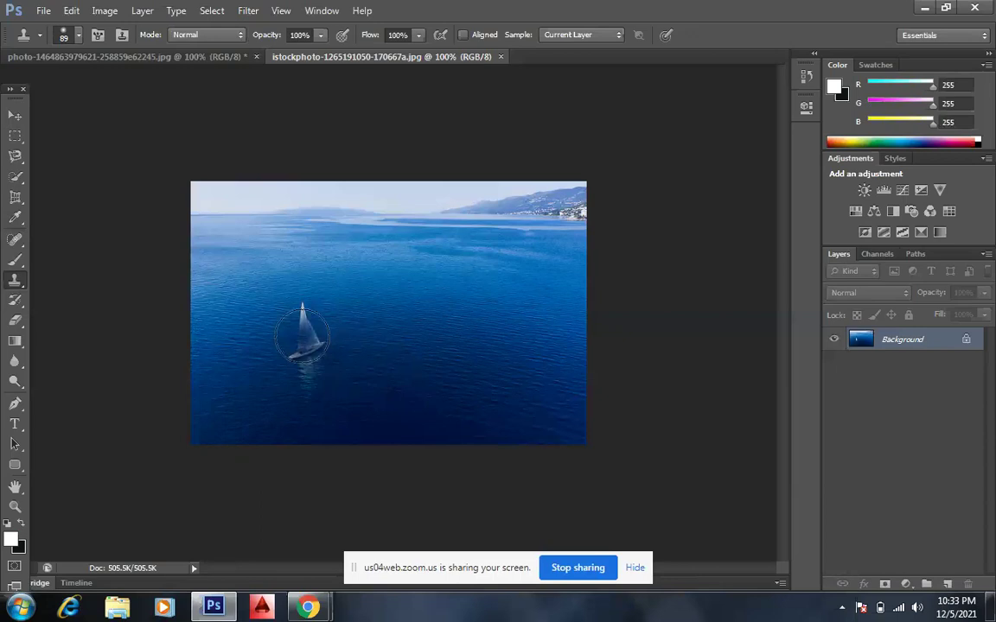
mouse_move(302, 335)
left_mouse_down()
mouse_move(307, 330)
mouse_move(288, 340)
mouse_move(318, 333)
mouse_move(308, 313)
mouse_move(306, 336)
left_mouse_up()
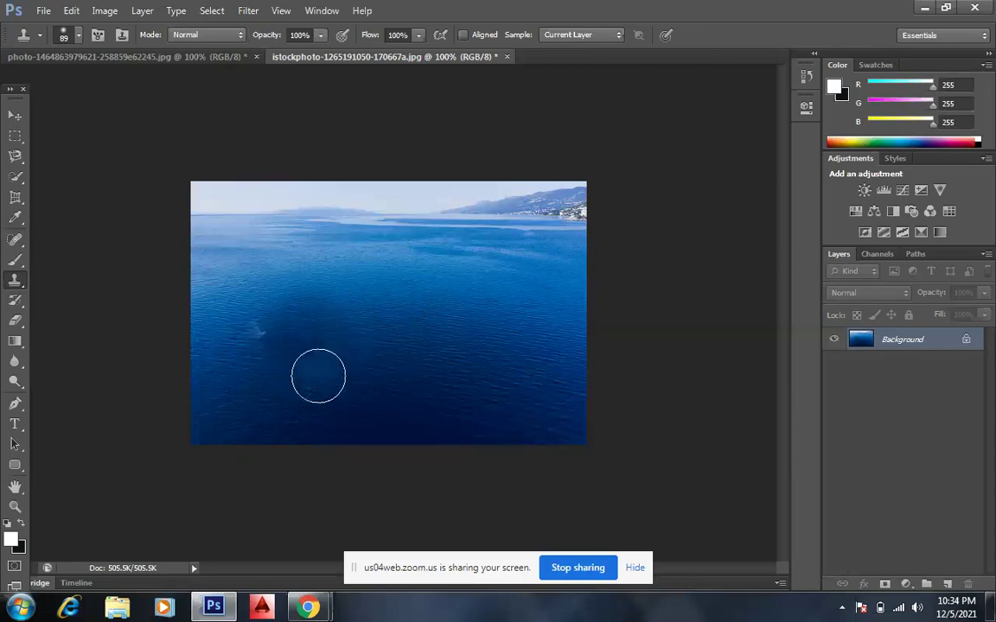
left_click(354, 353, "alt")
left_click_drag(313, 380, 315, 379)
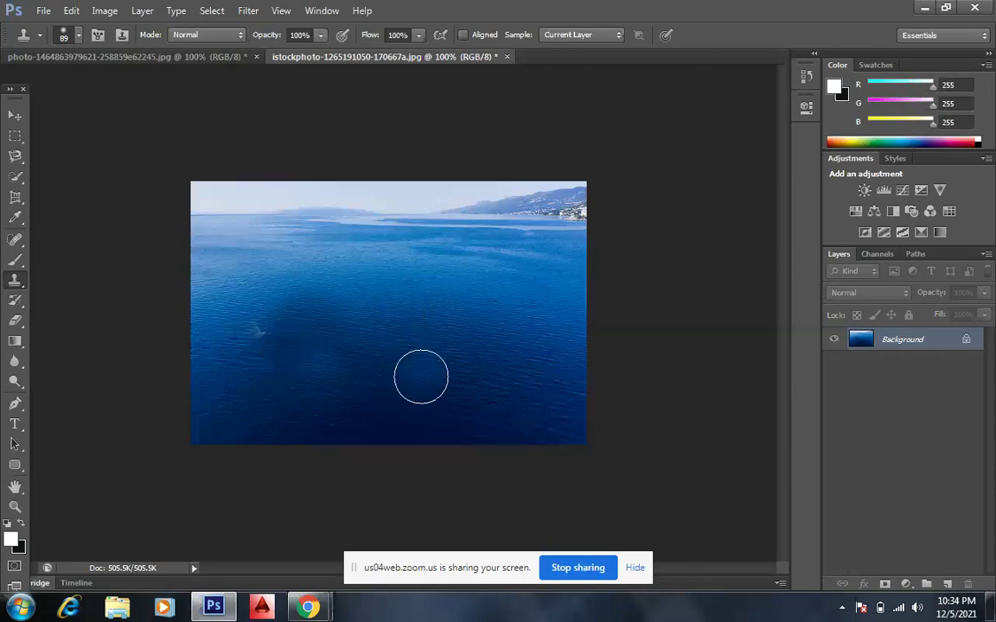
Undo the water cloning strokes to restore the sailboat.
key("ctrl+z")
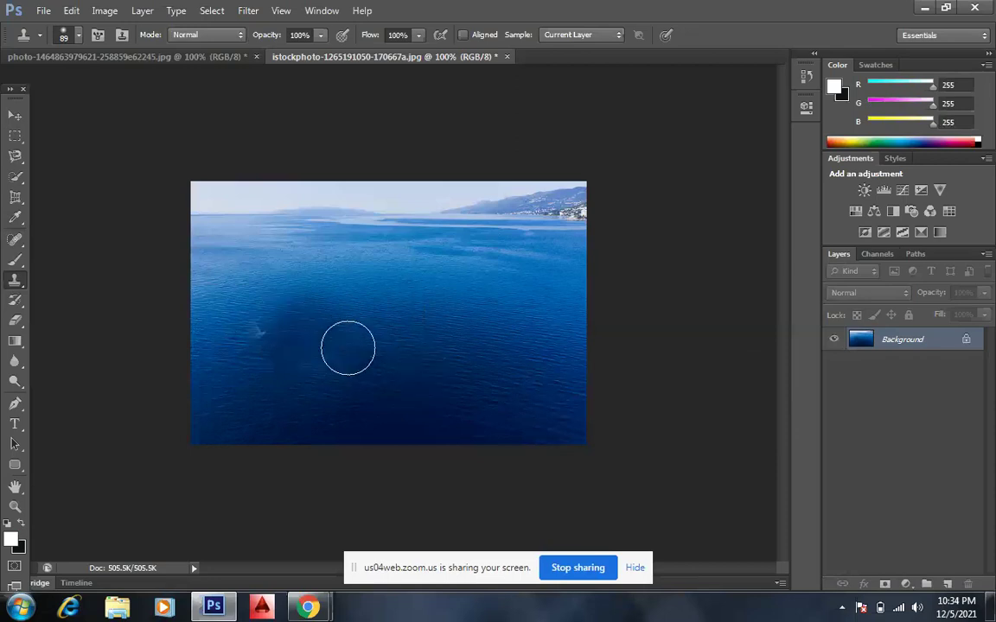
key("ctrl+alt+z")
key("ctrl+alt+z")
key("ctrl+alt+z")
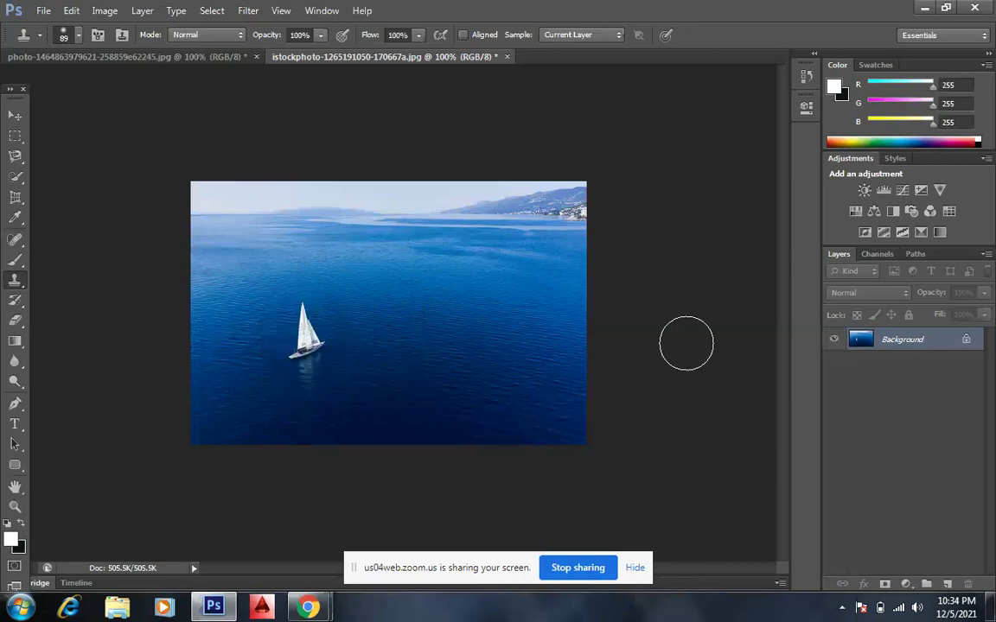
Add and delete a trial layer, and create a new empty Layer 1 above the Background with Normal mode and 100% opacity.
left_click(947, 585)
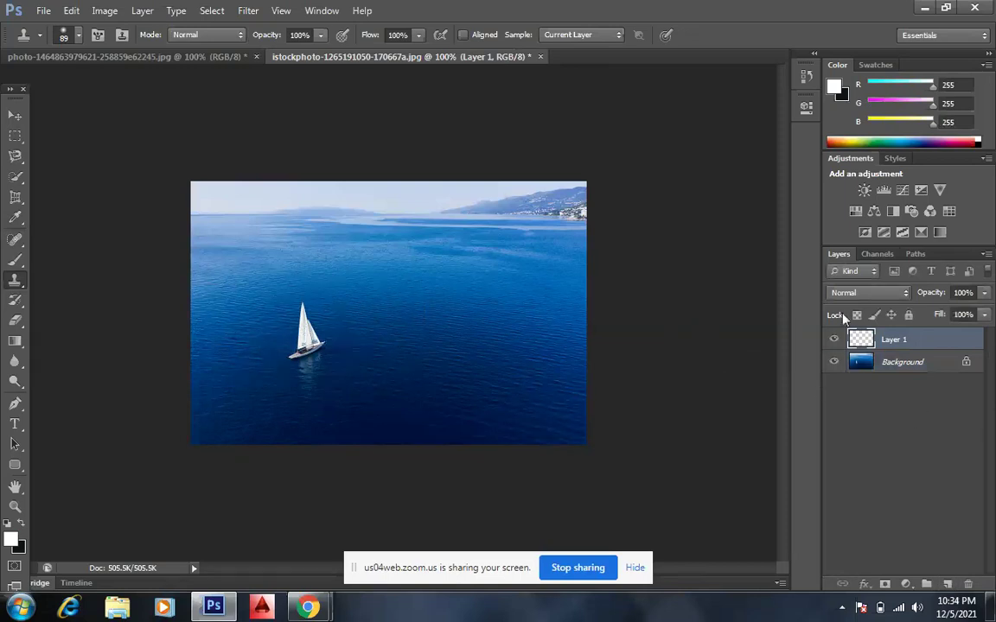
mouse_move(889, 343)
left_mouse_down()
mouse_move(938, 453)
mouse_move(967, 585)
left_mouse_up()
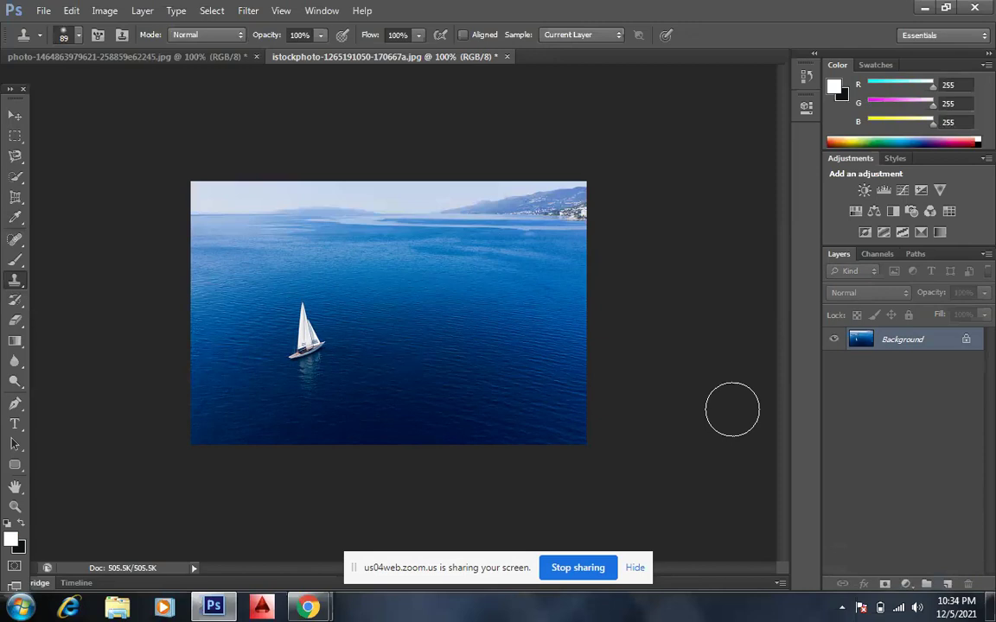
key("ctrl+shift+n")
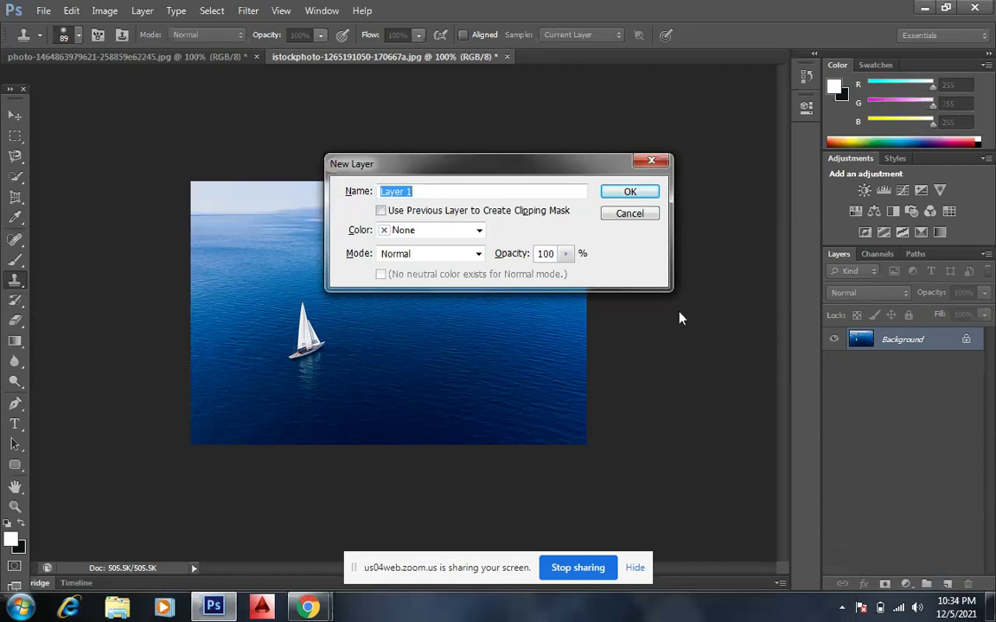
left_click(630, 192)
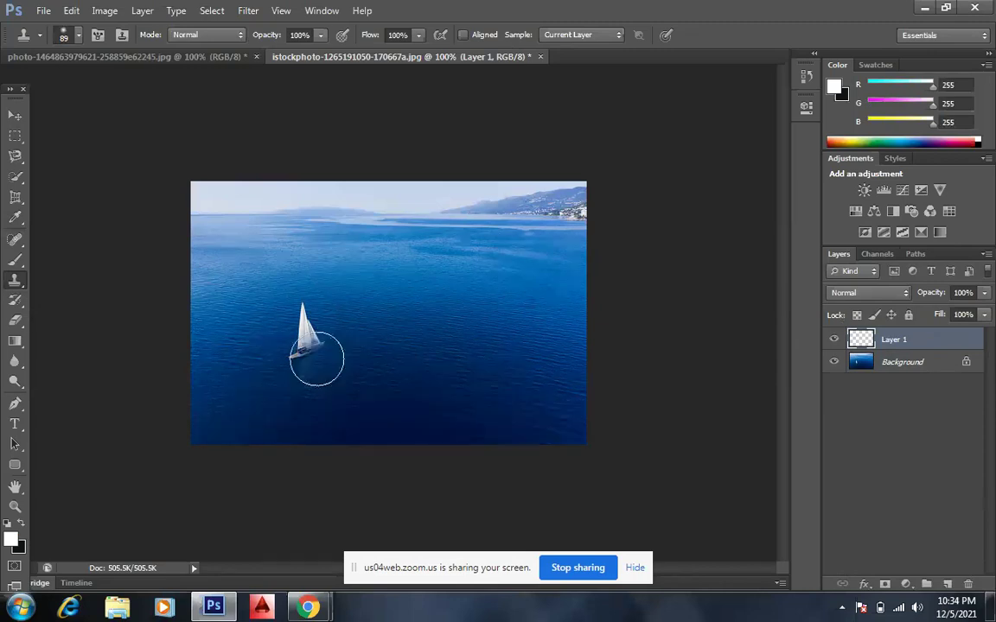
Try cloning water over the sailboat on Layer 1 and undo the stroke.
left_click_drag(316, 359, 314, 350)
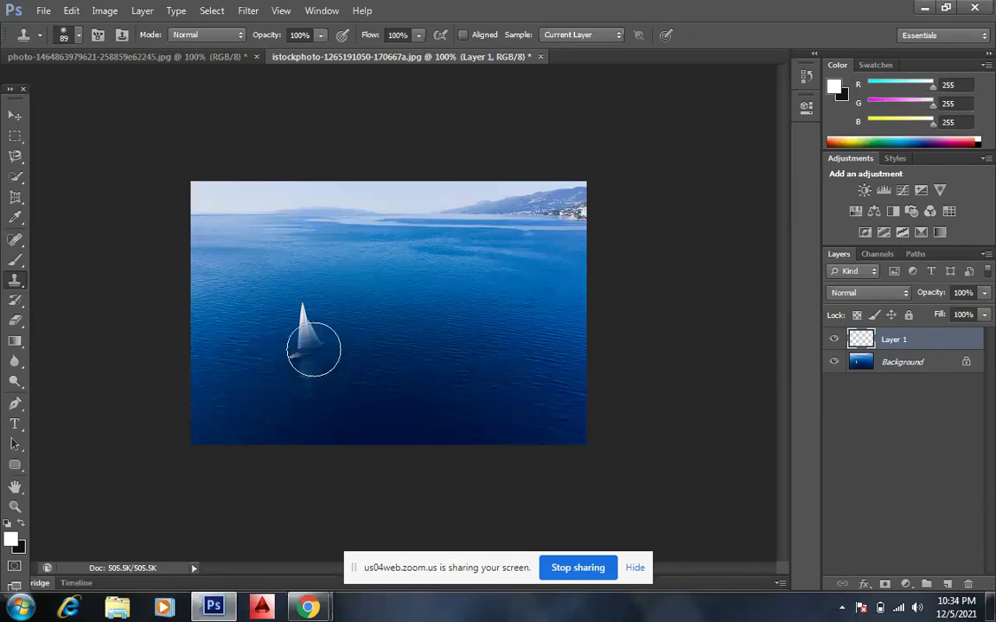
key("ctrl+z")
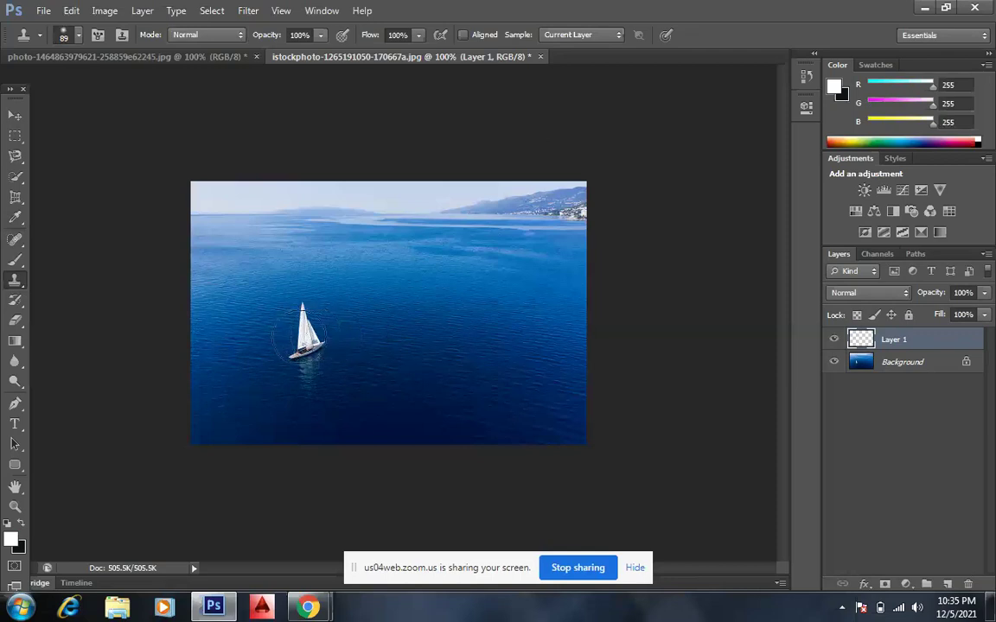
Sample clear water beside the sailboat on the Background and clone it over the boat and its reflection on Layer 1.
left_click(916, 361)
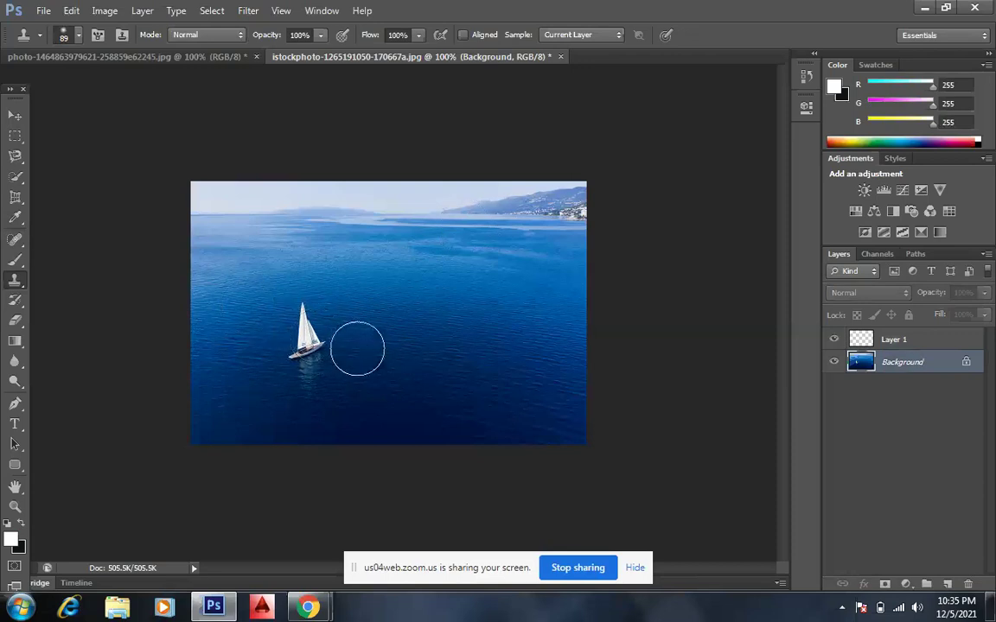
left_click(361, 347, "alt")
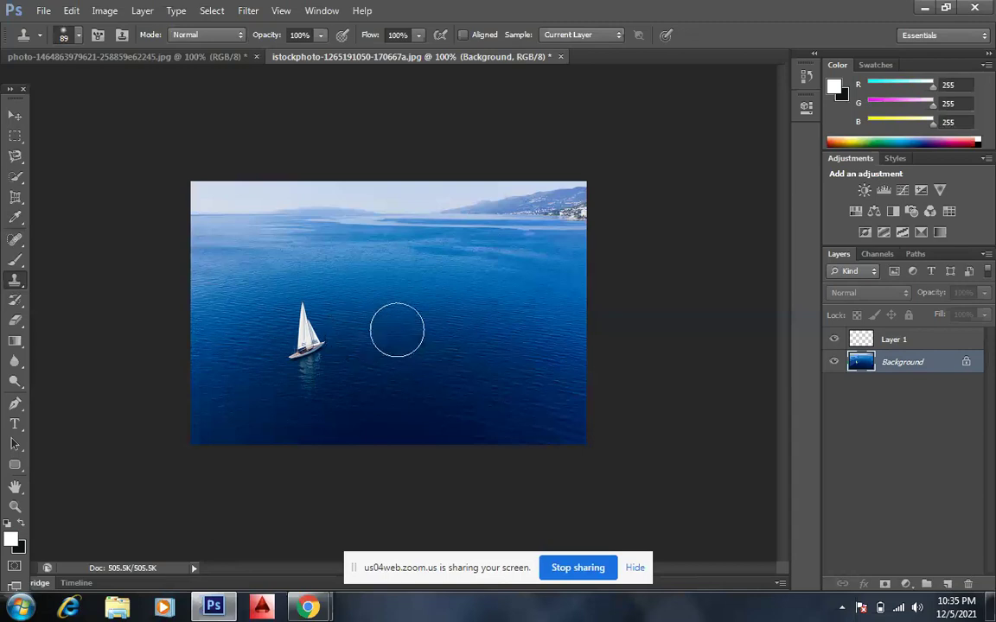
mouse_move(350, 335)
left_mouse_down()
mouse_move(313, 341)
mouse_move(316, 325)
mouse_move(309, 339)
left_mouse_up()
key("ctrl+alt+z")
key("ctrl+alt+z")
key("ctrl+alt+z")
left_click(895, 338)
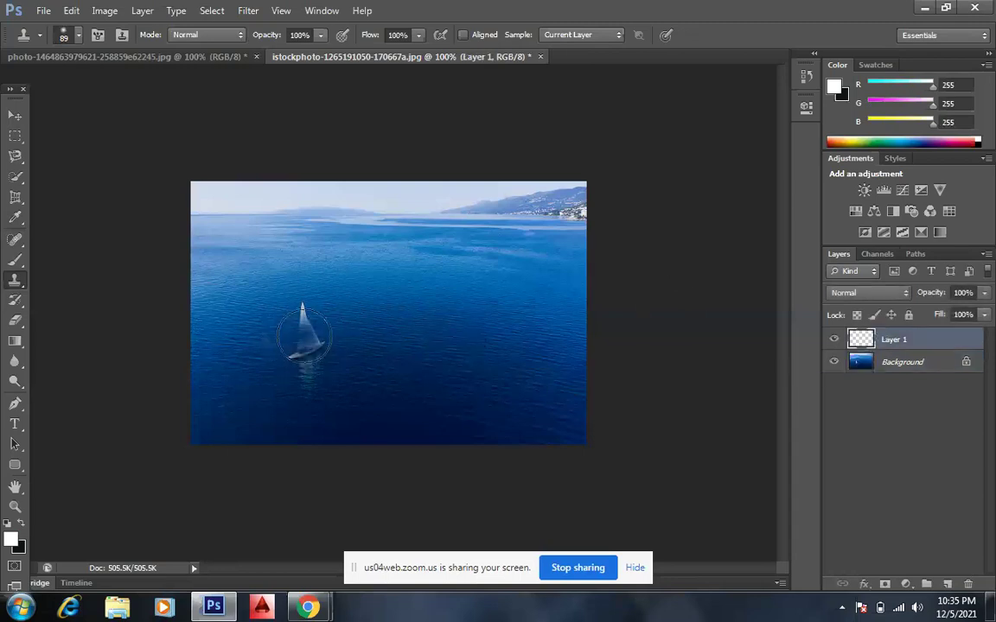
mouse_move(259, 337)
left_mouse_down()
mouse_move(318, 333)
mouse_move(305, 304)
mouse_move(309, 381)
left_mouse_up()
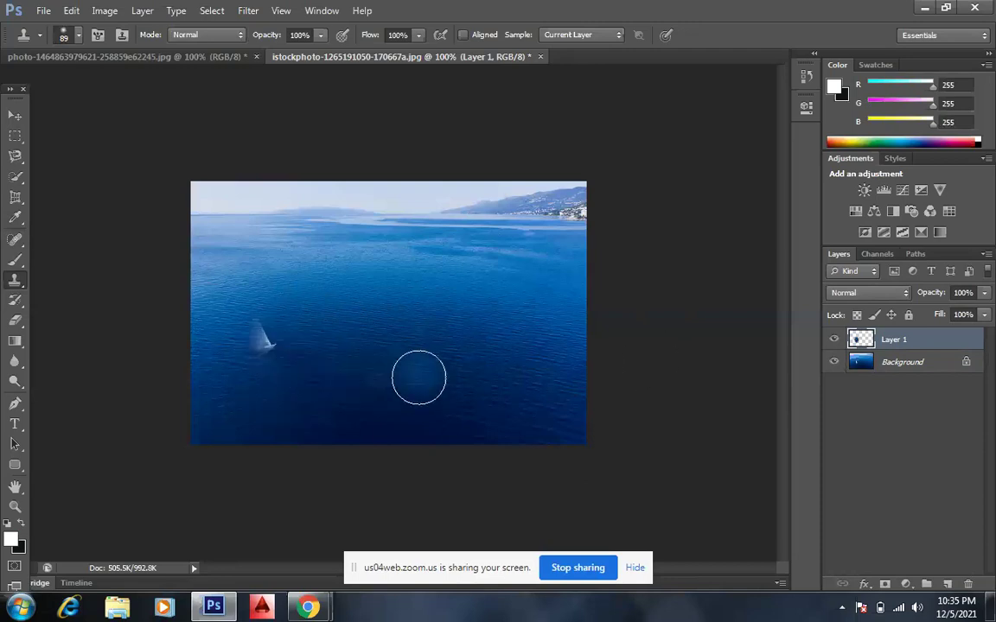
With the Background temporarily hidden, erase the stray sail fragment and left edge of the cloned water patch on Layer 1.
left_click(834, 362)
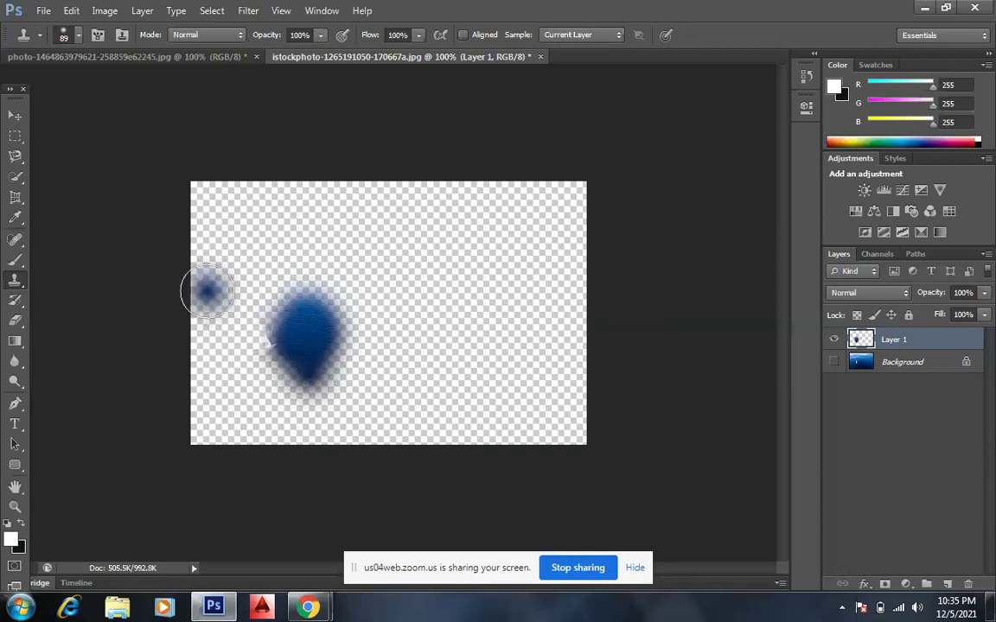
left_click(17, 115)
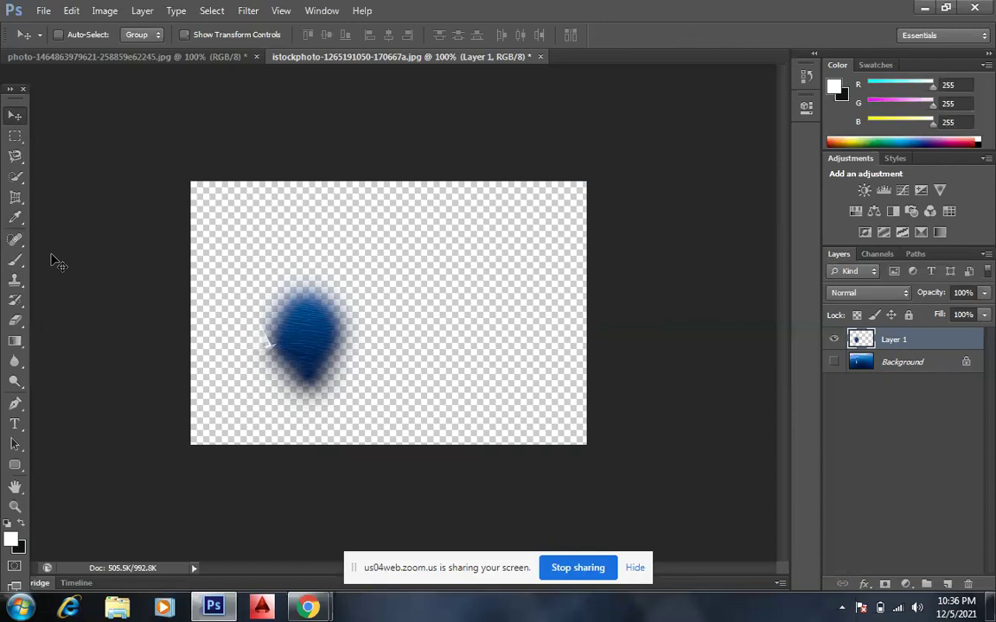
left_click(16, 321)
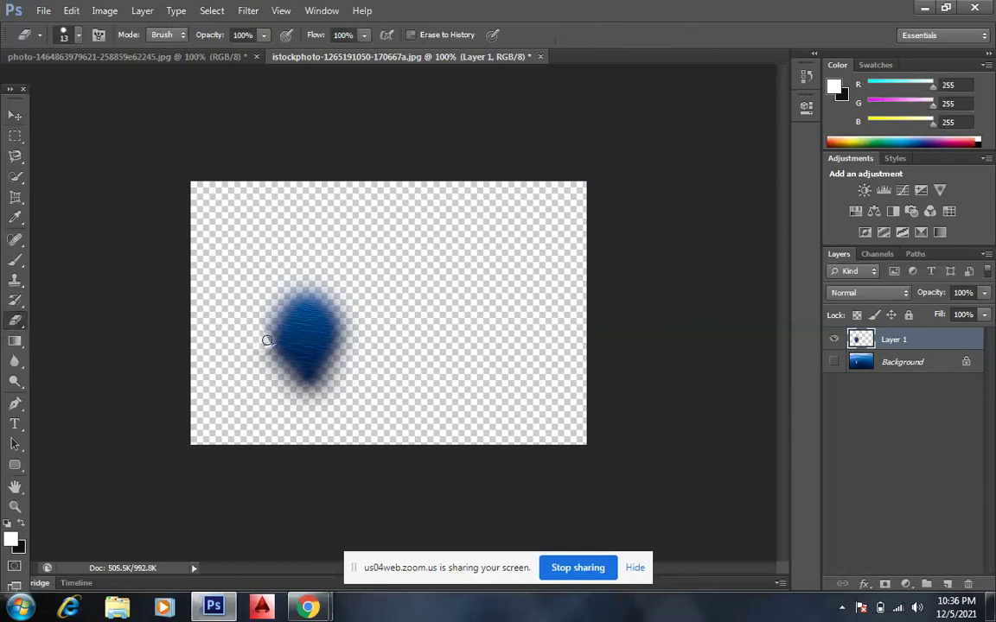
left_click_drag(267, 331, 264, 346)
left_click(834, 362)
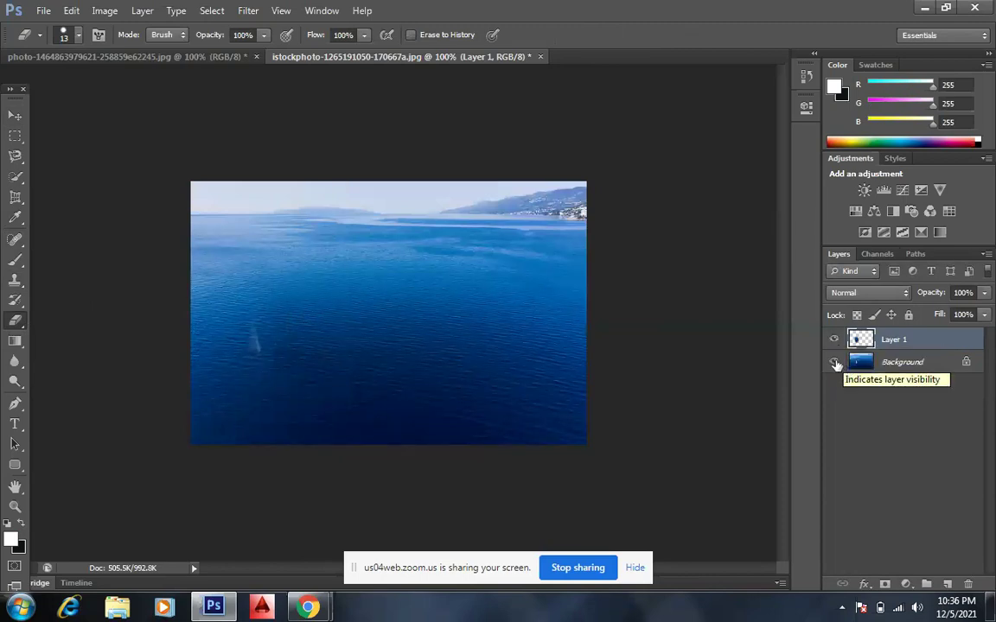
left_click(835, 363)
left_click_drag(277, 299, 272, 359)
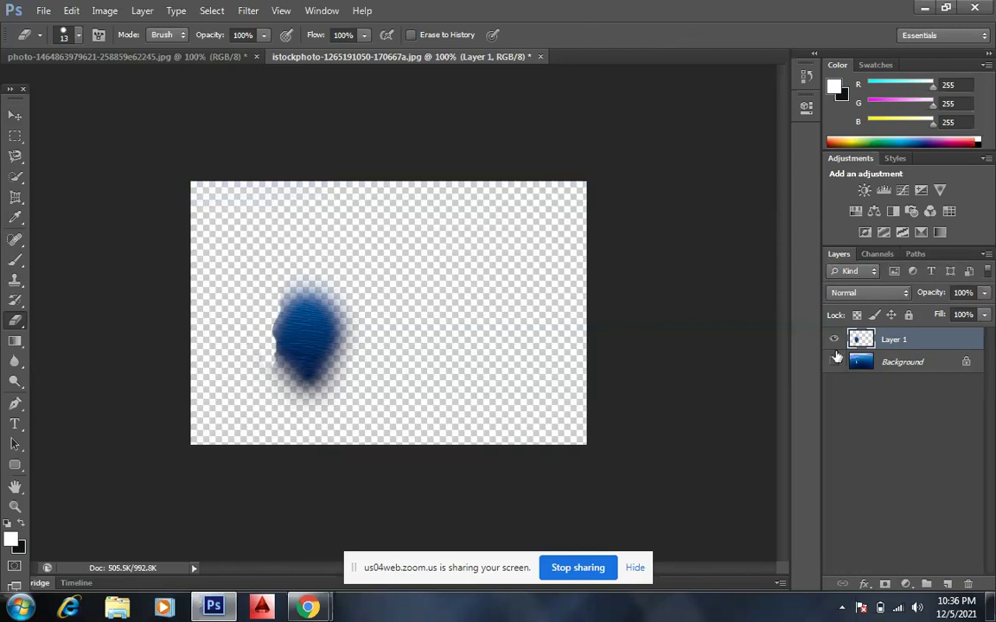
left_click(835, 362)
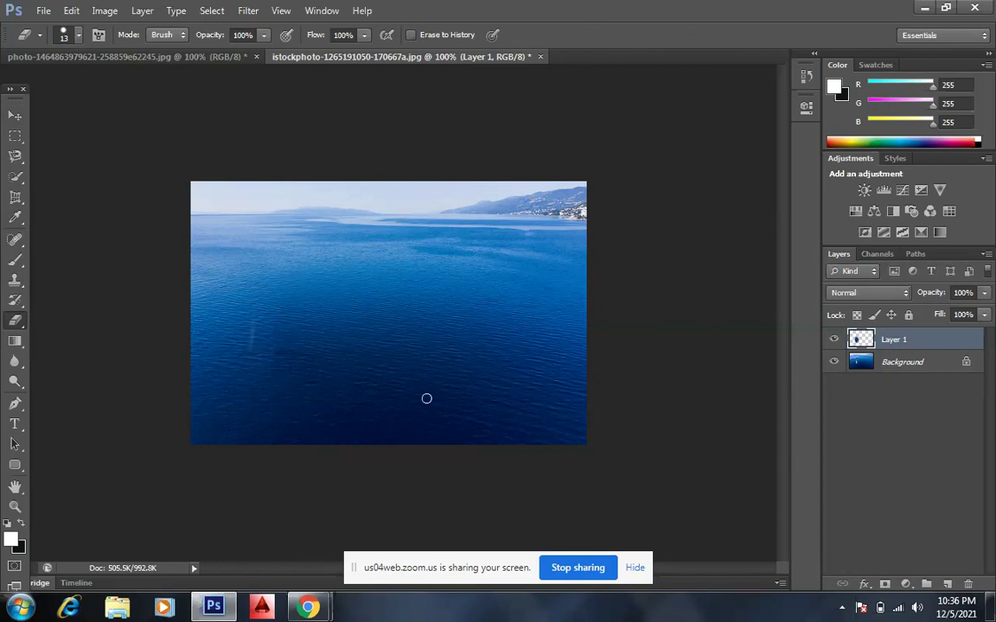
Clone water from the left side of the sea over the faint sail remnants, on both Layer 1 and the Background.
left_click(15, 279)
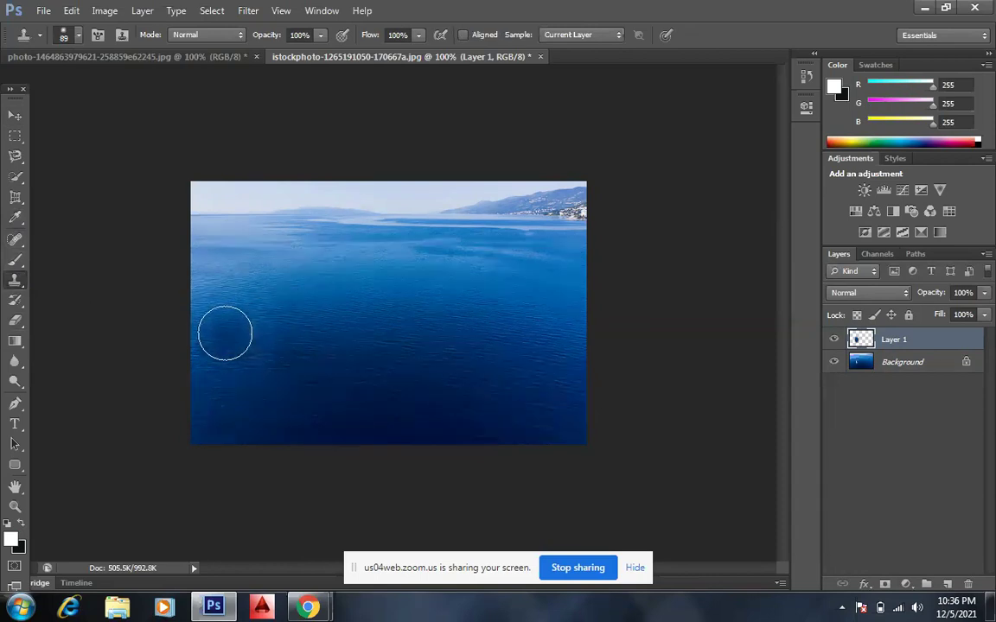
left_click(225, 333, "alt")
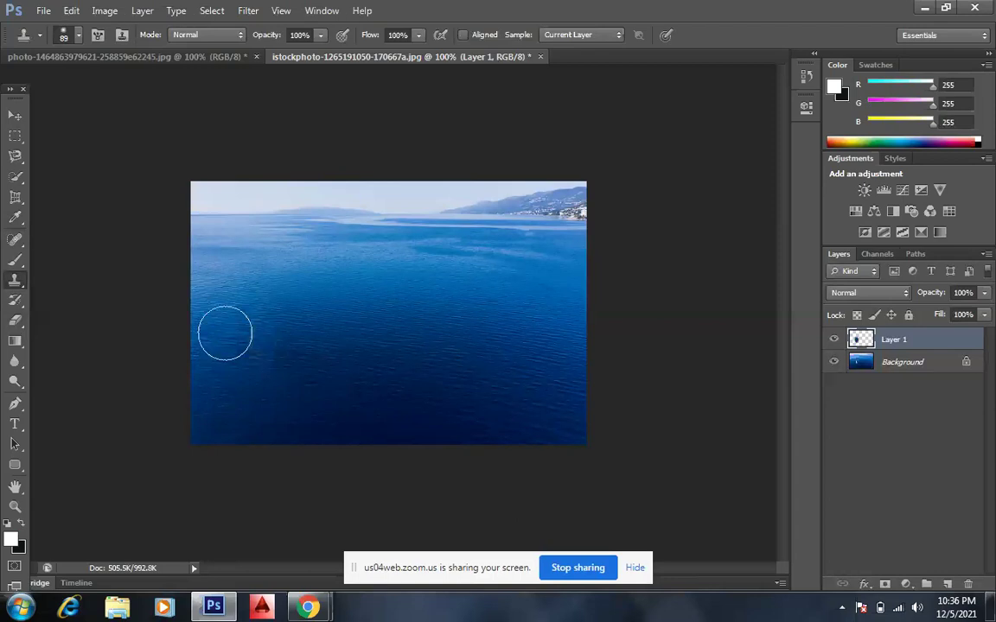
left_click(272, 323)
mouse_move(260, 329)
left_mouse_down()
mouse_move(250, 331)
mouse_move(271, 328)
left_mouse_up()
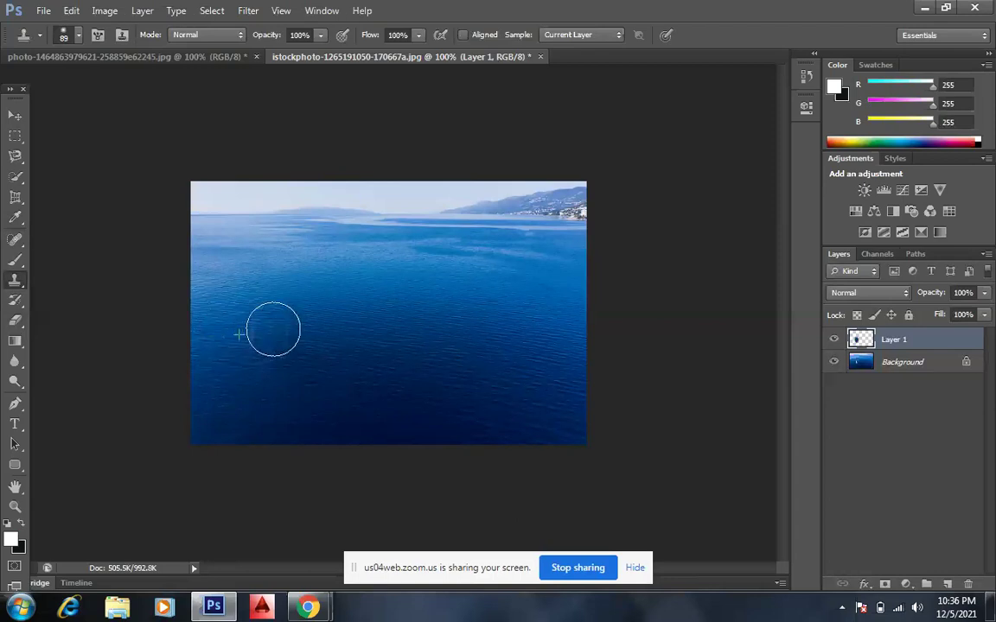
left_click(890, 363)
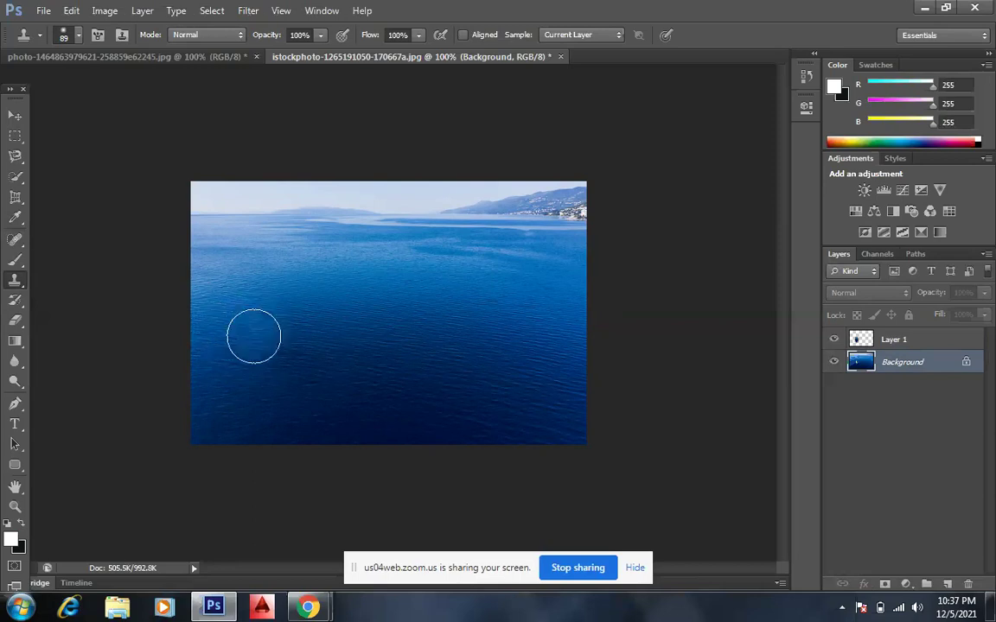
mouse_move(257, 328)
left_mouse_down()
mouse_move(278, 327)
mouse_move(249, 331)
mouse_move(276, 358)
mouse_move(242, 340)
mouse_move(256, 331)
left_mouse_up()
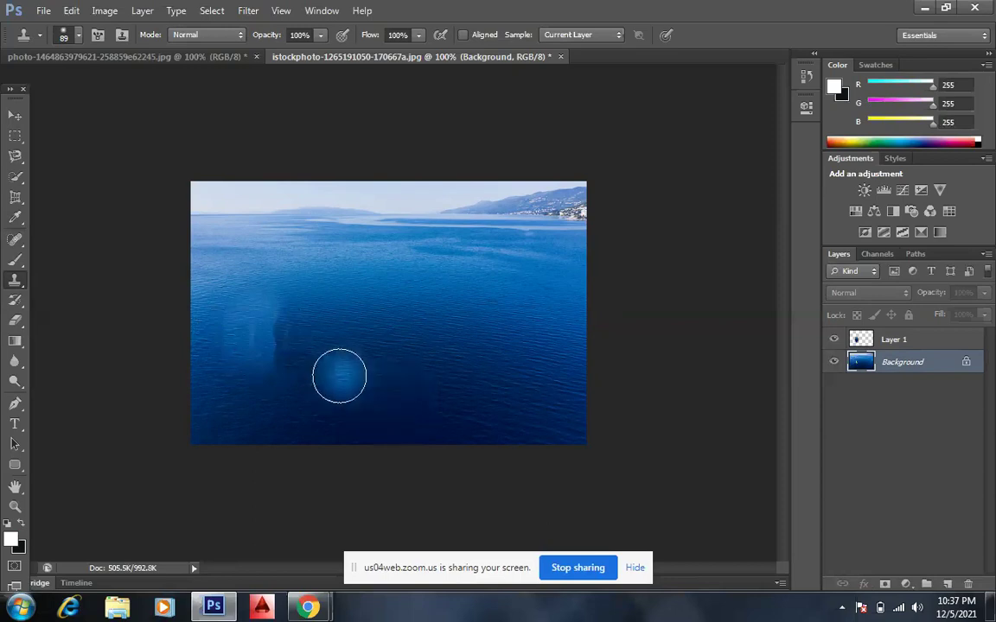
Toggle Layer 1's visibility to compare the photo with and without the cloned patch, leaving the layer hidden.
left_click(833, 342)
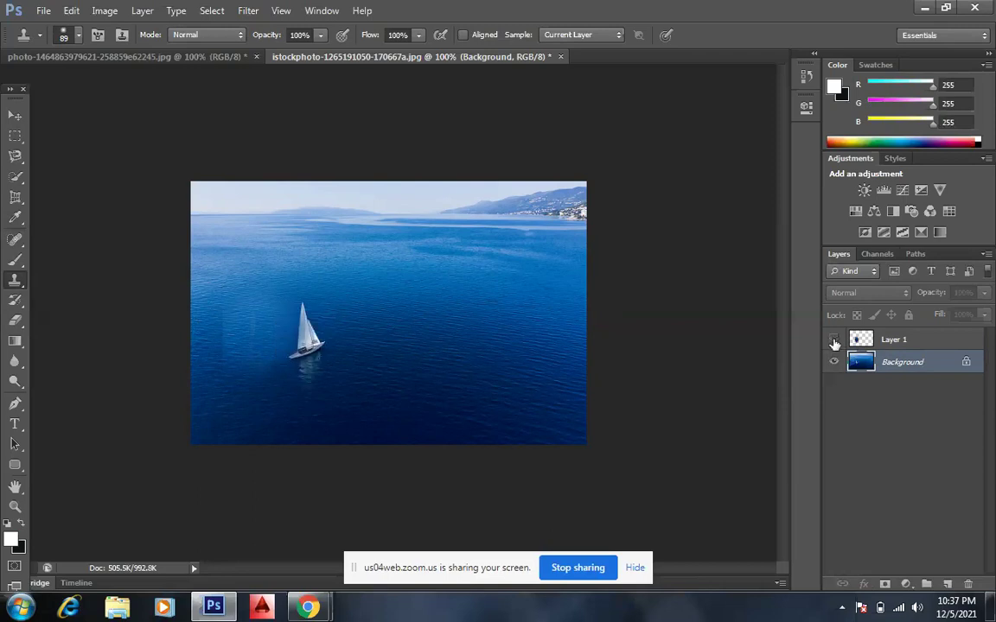
left_click(834, 341)
left_click(834, 341)
left_click(834, 341)
left_click(833, 341)
left_click(834, 341)
left_click(834, 341)
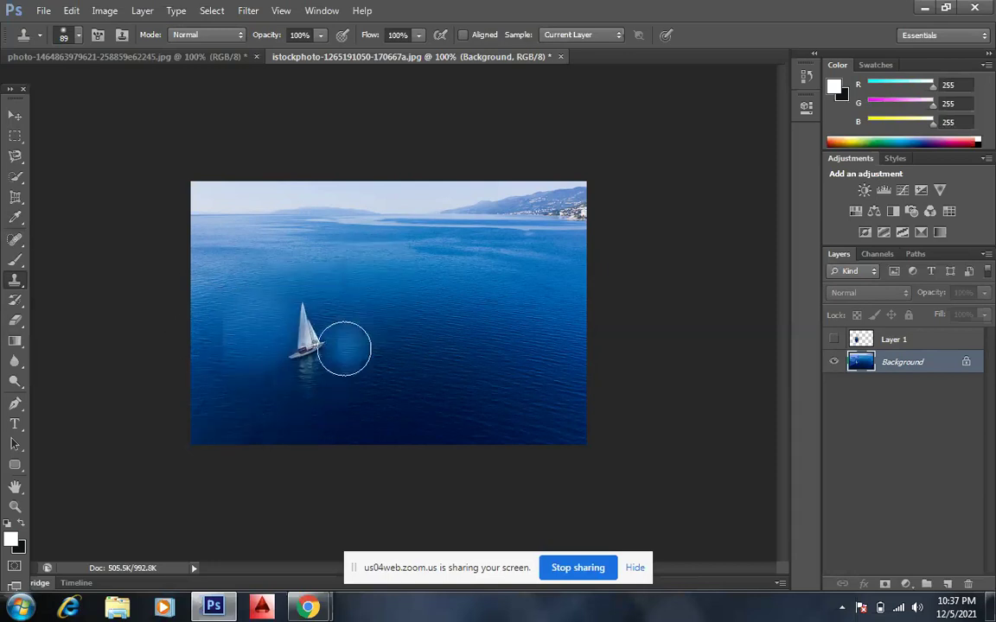
Sample dark water below and beside the sailboat and paint it over the boat on the Background with the Clone Stamp.
mouse_move(304, 360)
left_mouse_down()
mouse_move(298, 329)
mouse_move(302, 339)
left_mouse_up()
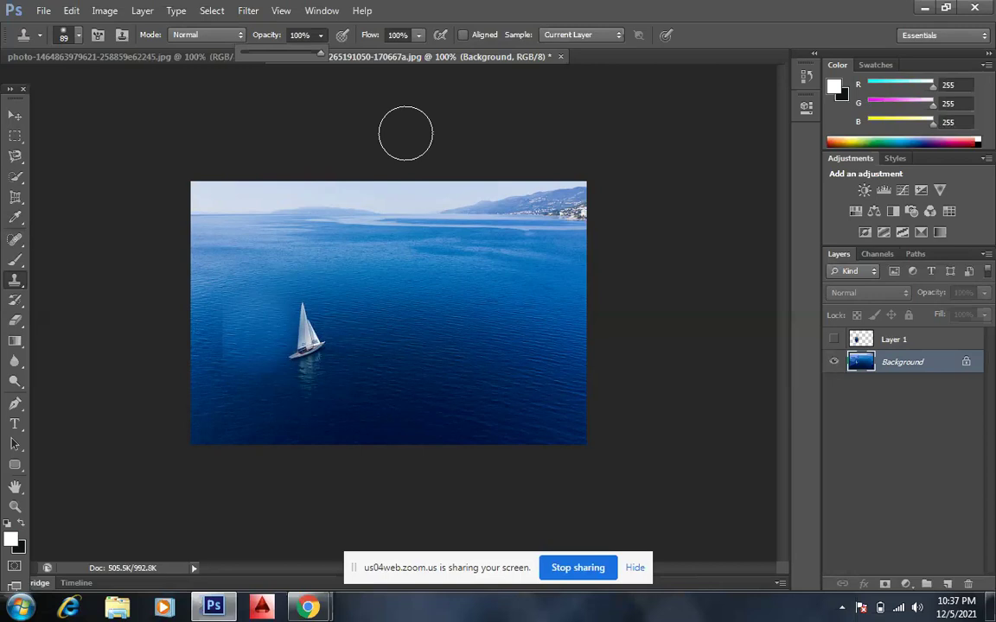
left_click(359, 383, "alt")
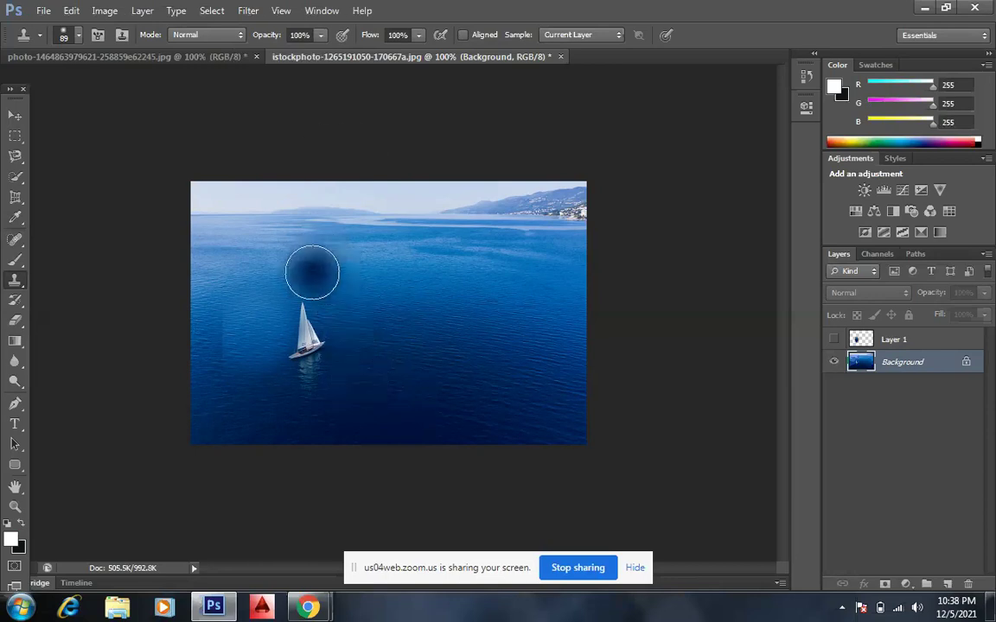
mouse_move(334, 296)
left_mouse_down()
mouse_move(304, 339)
mouse_move(342, 318)
left_mouse_up()
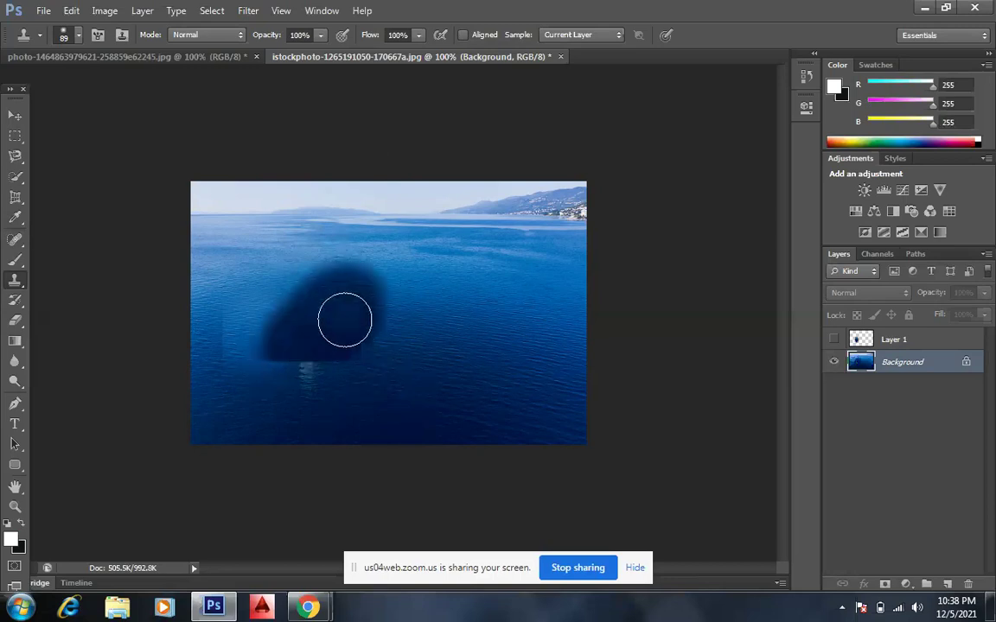
Set the Clone Stamp opacity to 41% and flow to 56%, painting test strokes of dark water across the sea and sky.
left_click(318, 35)
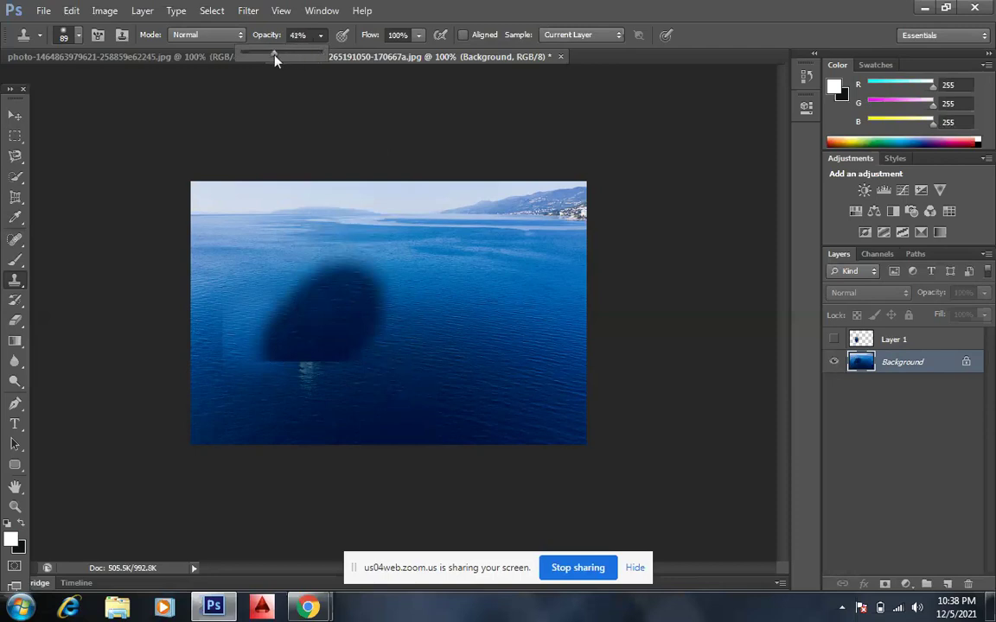
mouse_move(444, 305)
left_mouse_down()
mouse_move(464, 284)
mouse_move(418, 346)
mouse_move(464, 289)
mouse_move(421, 335)
mouse_move(469, 304)
mouse_move(471, 343)
mouse_move(530, 300)
mouse_move(485, 324)
mouse_move(521, 287)
mouse_move(451, 268)
mouse_move(519, 266)
mouse_move(355, 249)
mouse_move(442, 258)
mouse_move(427, 319)
mouse_move(399, 250)
mouse_move(403, 337)
mouse_move(367, 378)
mouse_move(529, 373)
left_mouse_up()
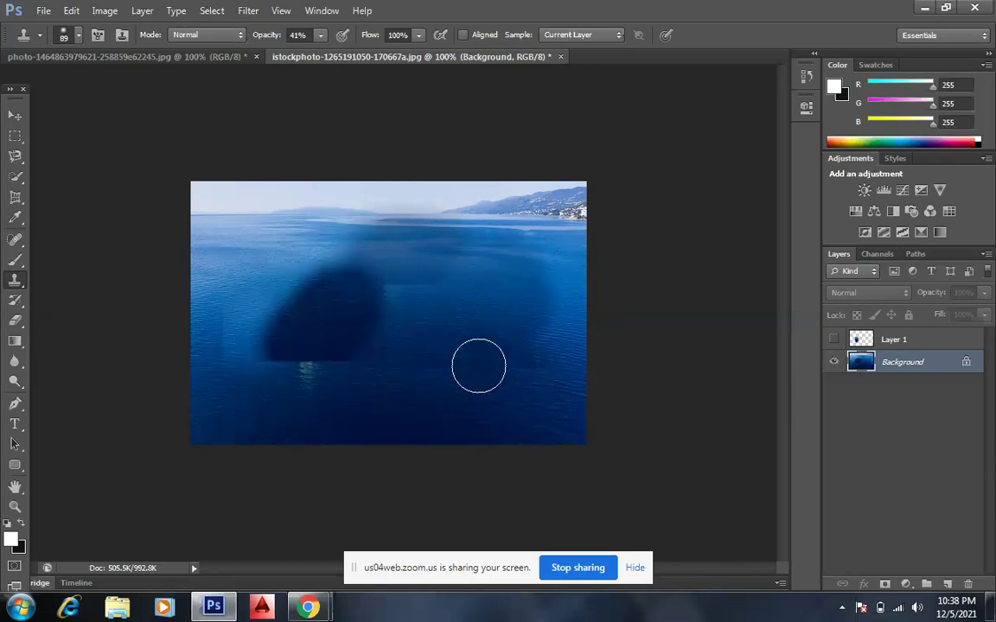
left_click(417, 36)
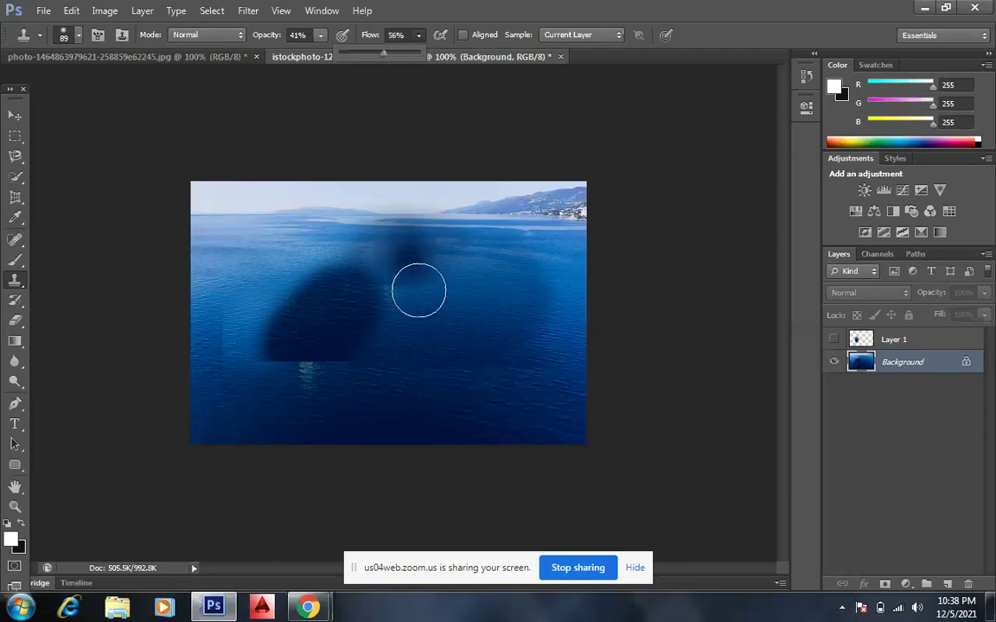
mouse_move(432, 311)
left_mouse_down()
mouse_move(393, 332)
mouse_move(440, 345)
mouse_move(450, 261)
mouse_move(405, 268)
mouse_move(402, 309)
mouse_move(426, 310)
mouse_move(429, 256)
mouse_move(378, 266)
mouse_move(335, 304)
mouse_move(383, 269)
mouse_move(324, 257)
mouse_move(294, 269)
mouse_move(273, 314)
mouse_move(289, 255)
mouse_move(370, 230)
mouse_move(312, 240)
mouse_move(263, 286)
mouse_move(261, 326)
mouse_move(359, 210)
mouse_move(272, 275)
mouse_move(264, 331)
mouse_move(419, 241)
mouse_move(390, 319)
mouse_move(331, 326)
mouse_move(385, 259)
mouse_move(356, 326)
mouse_move(318, 325)
mouse_move(304, 250)
mouse_move(353, 237)
mouse_move(312, 234)
mouse_move(278, 266)
mouse_move(354, 234)
mouse_move(264, 275)
mouse_move(321, 227)
mouse_move(253, 309)
mouse_move(340, 215)
left_mouse_up()
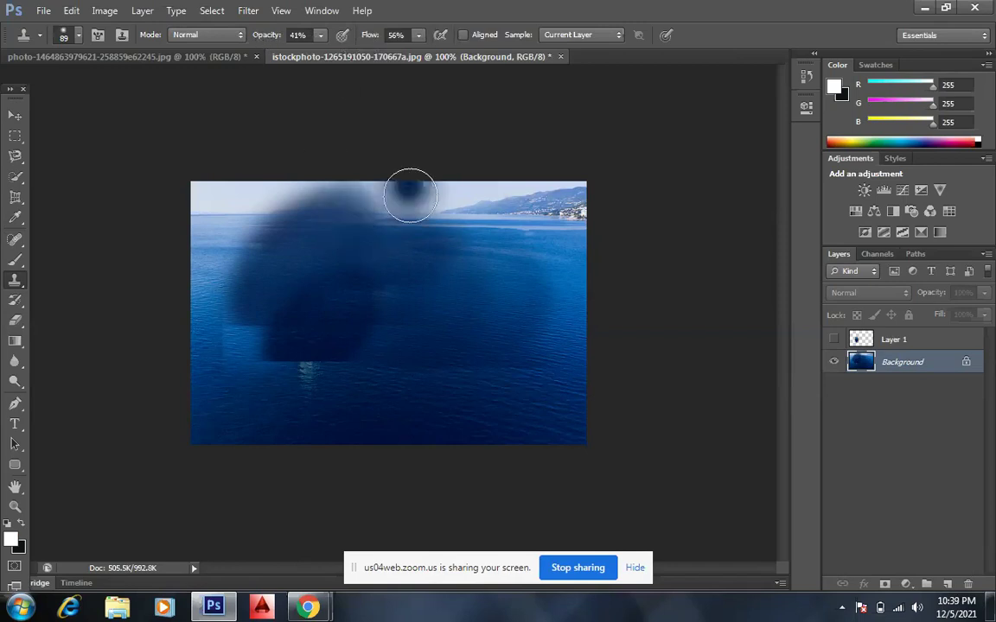
mouse_move(430, 249)
left_mouse_down()
mouse_move(496, 308)
mouse_move(482, 306)
mouse_move(467, 289)
mouse_move(511, 307)
mouse_move(449, 244)
mouse_move(480, 233)
mouse_move(515, 281)
mouse_move(411, 257)
mouse_move(452, 247)
mouse_move(322, 245)
mouse_move(449, 222)
mouse_move(479, 294)
mouse_move(343, 309)
mouse_move(371, 252)
mouse_move(400, 334)
mouse_move(401, 273)
mouse_move(446, 314)
mouse_move(327, 280)
mouse_move(364, 284)
left_mouse_up()
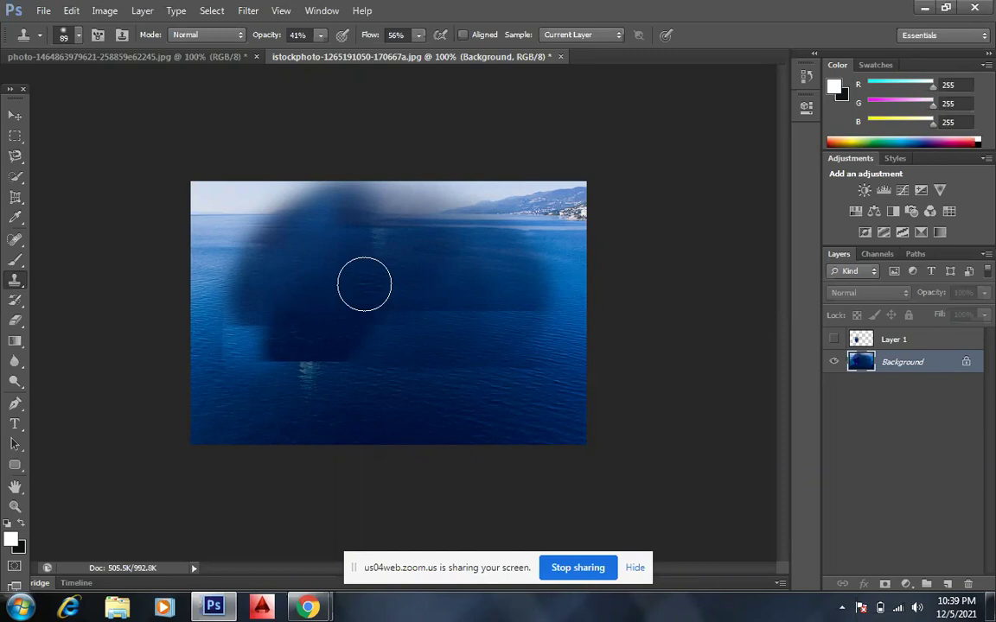
Revert the sailboat photo to its last saved state and activate the Move tool.
key("F12")
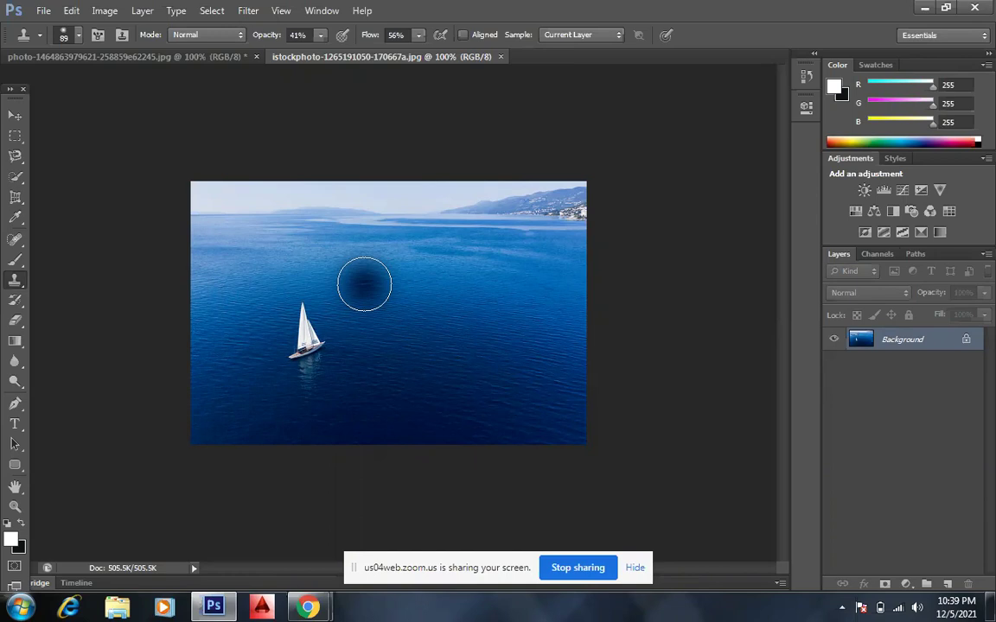
left_click(44, 12)
mouse_move(71, 10)
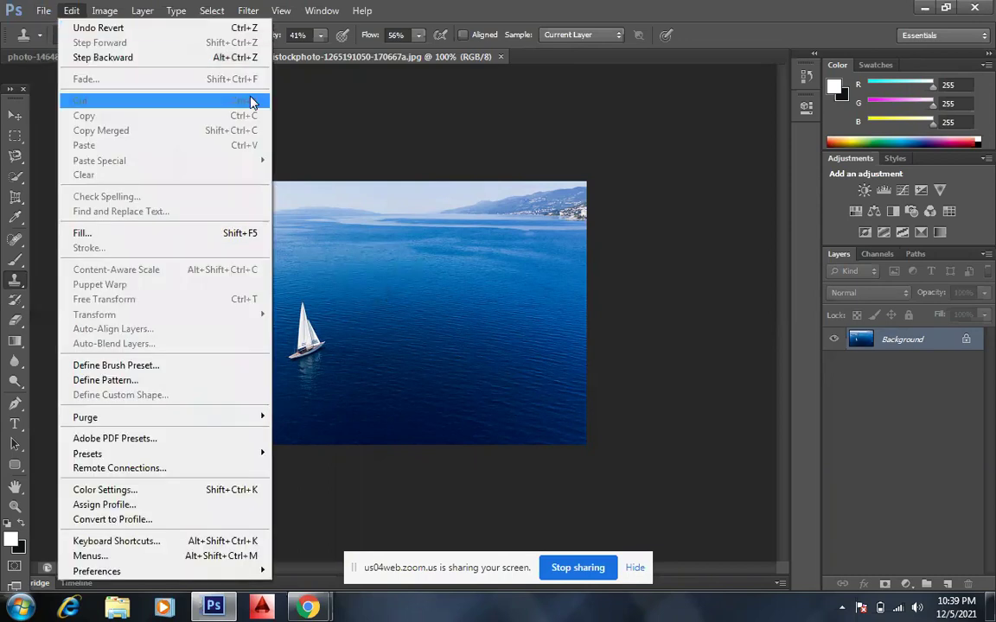
left_click(14, 113)
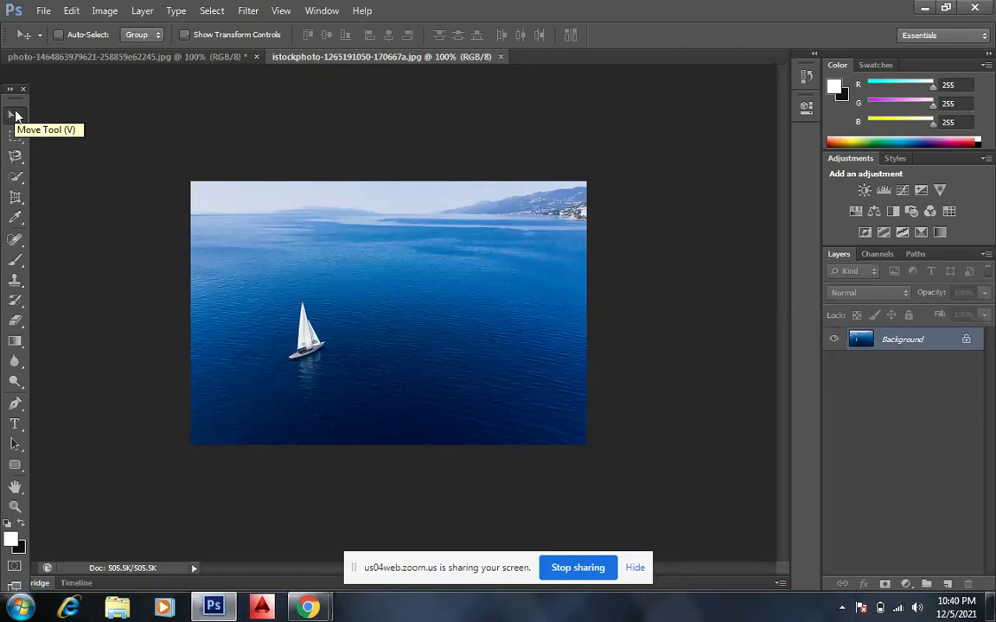
View the Zoom meeting in a maximized Chrome window and return to Photoshop.
mouse_move(307, 608)
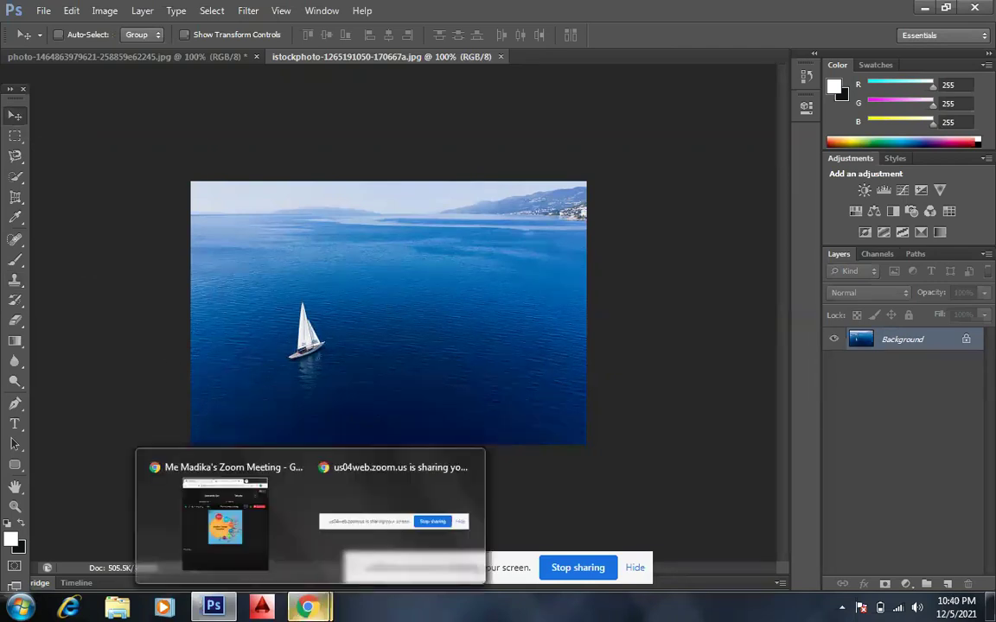
mouse_move(246, 519)
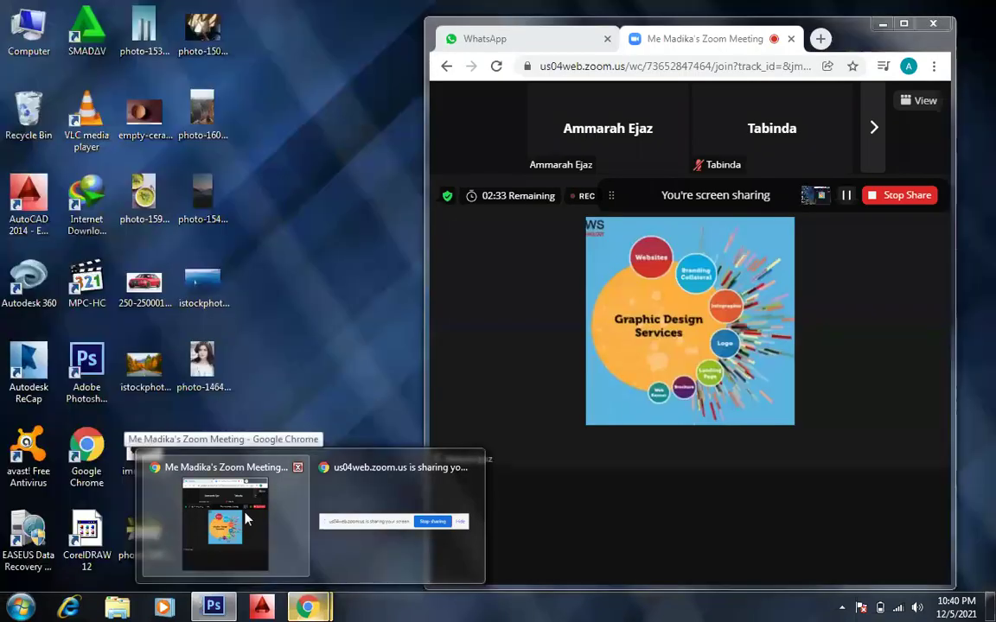
left_click(246, 519)
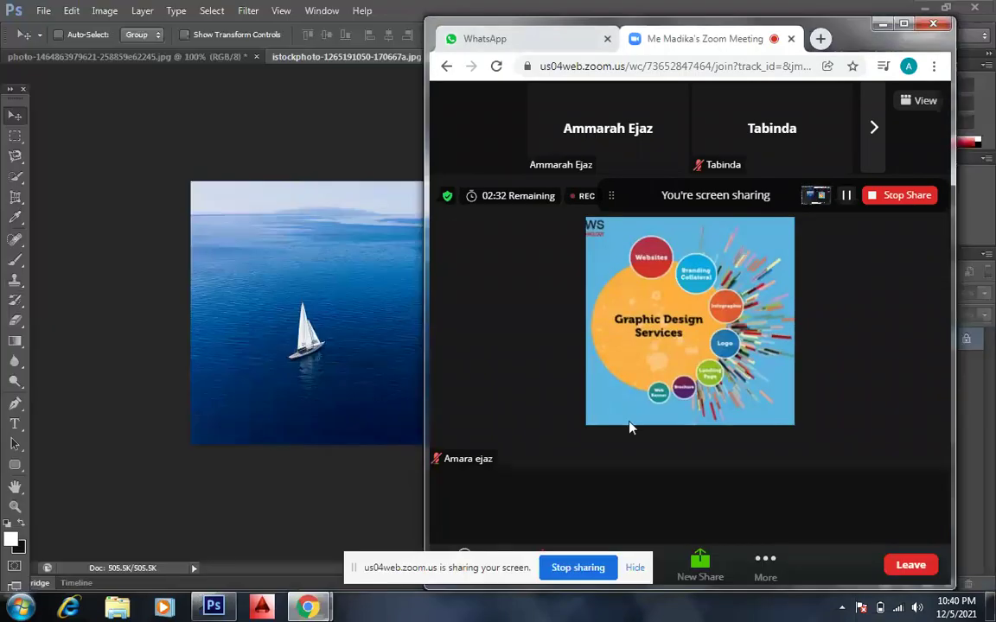
left_click(902, 26)
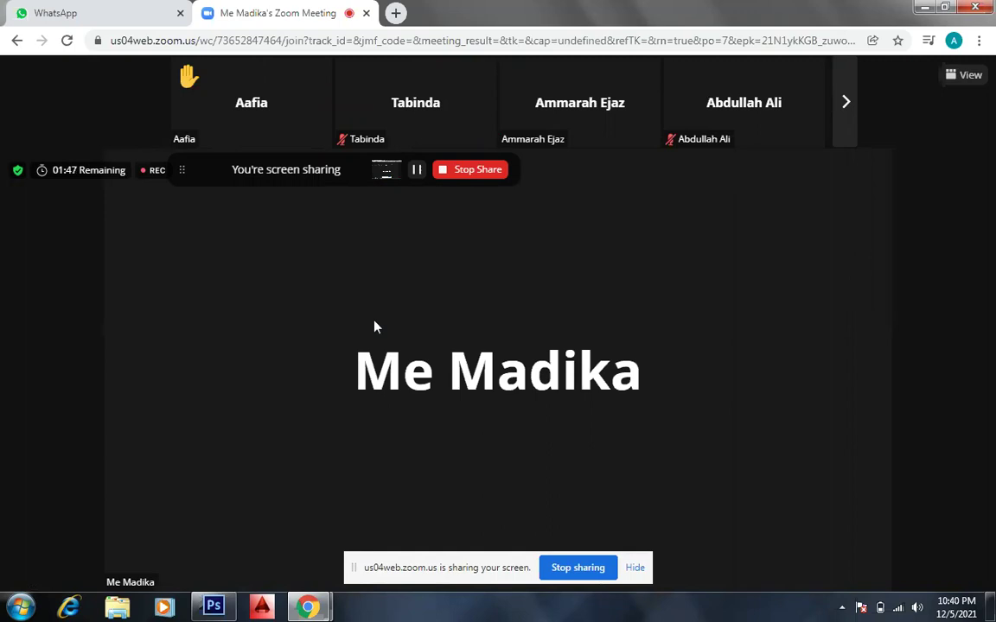
left_click(215, 608)
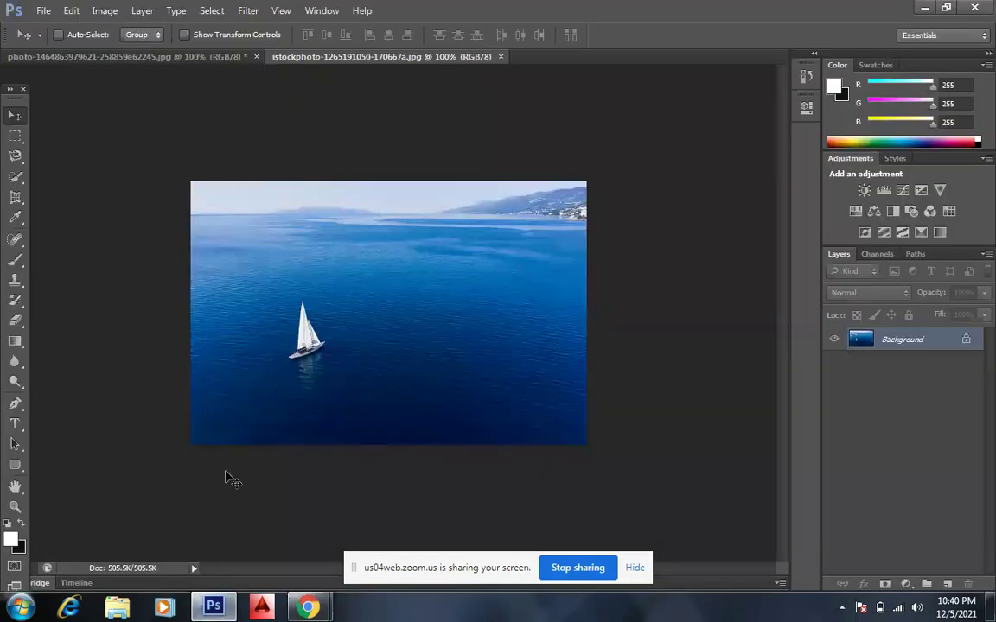